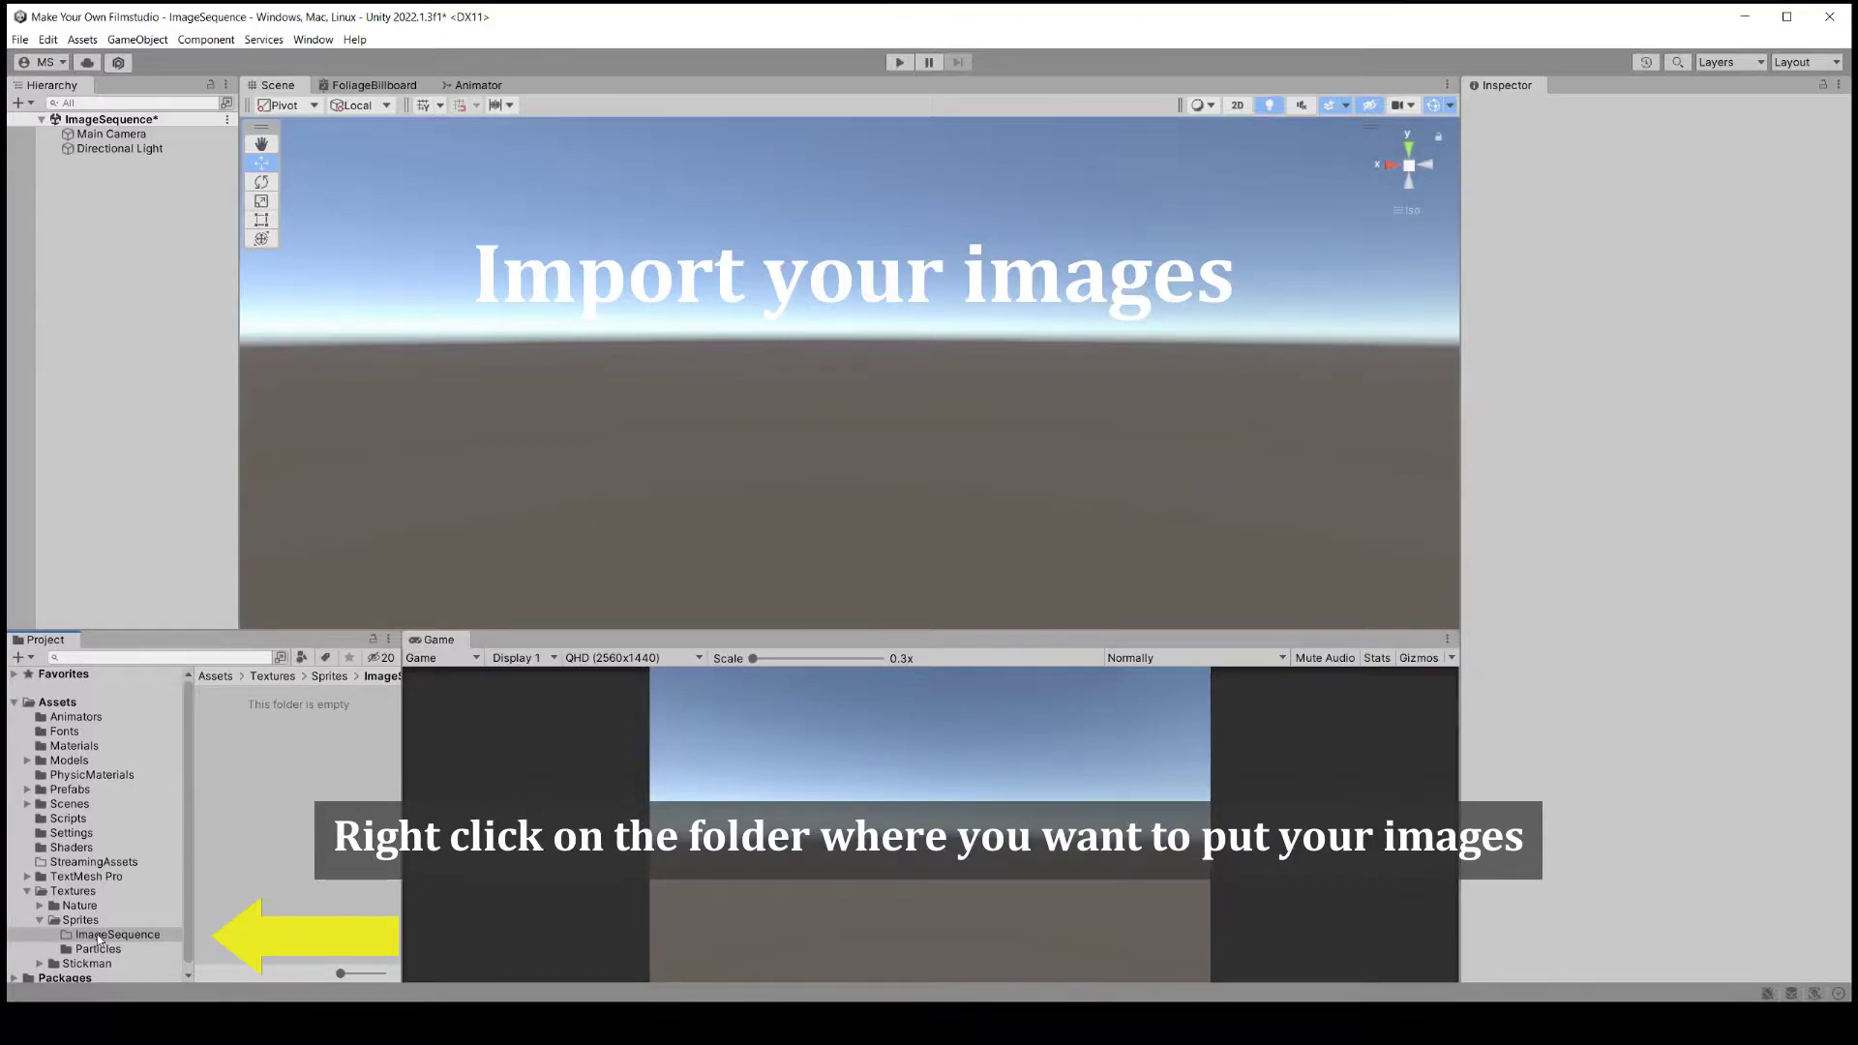
Import the five images ImageExample1.png through ImageExample5.png into the ImageSequence folder as new assets
right_click(100, 935)
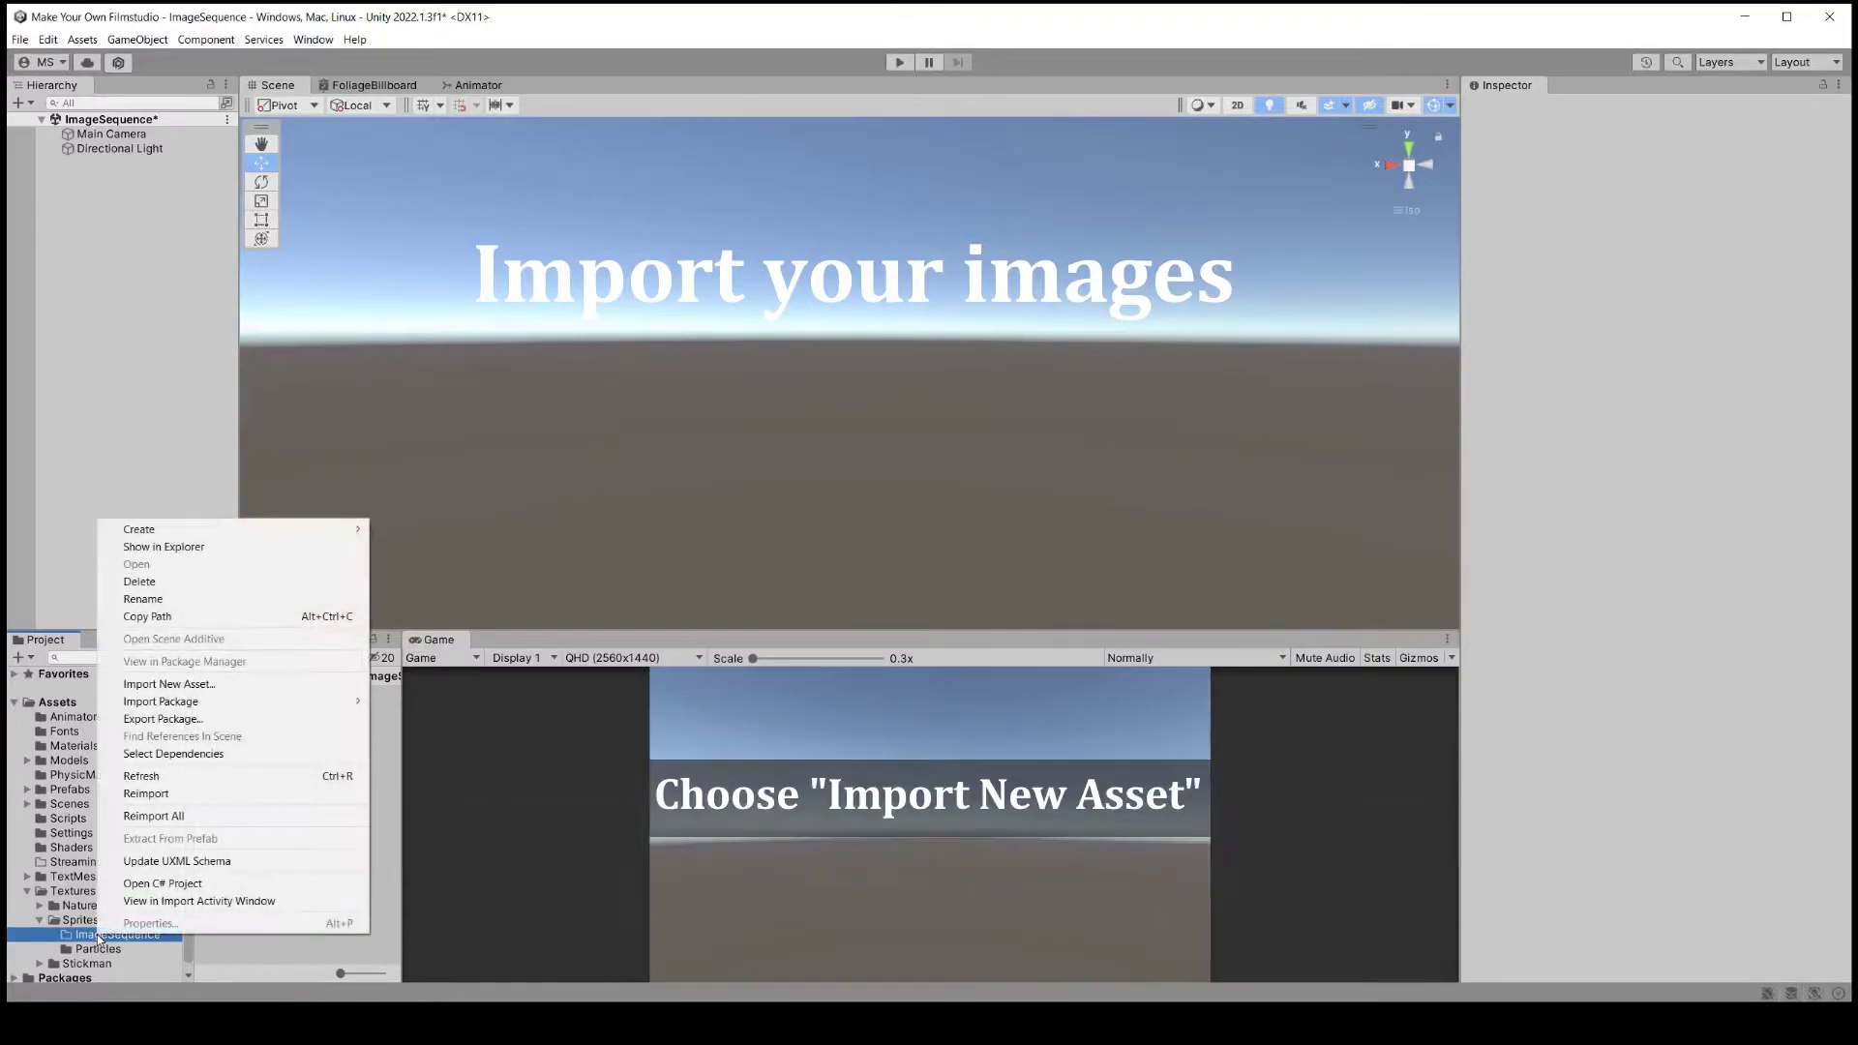
left_click(195, 689)
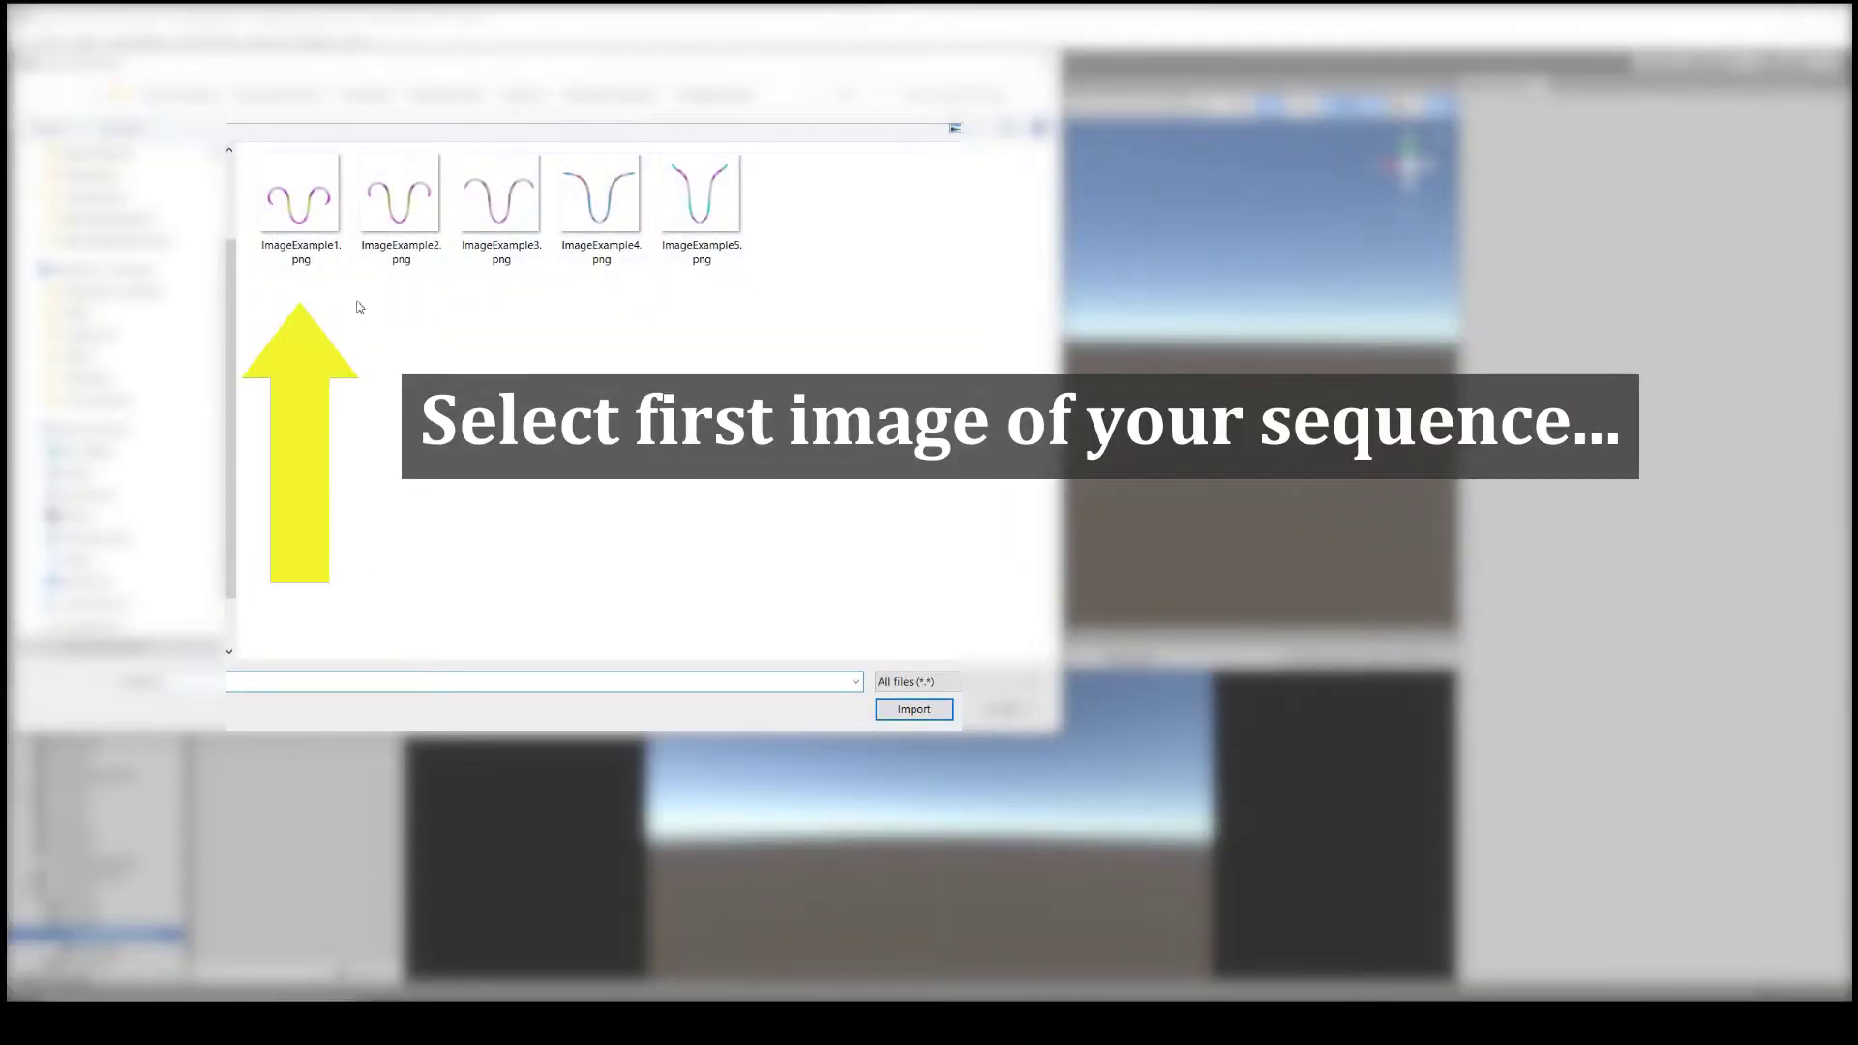
left_click(282, 202)
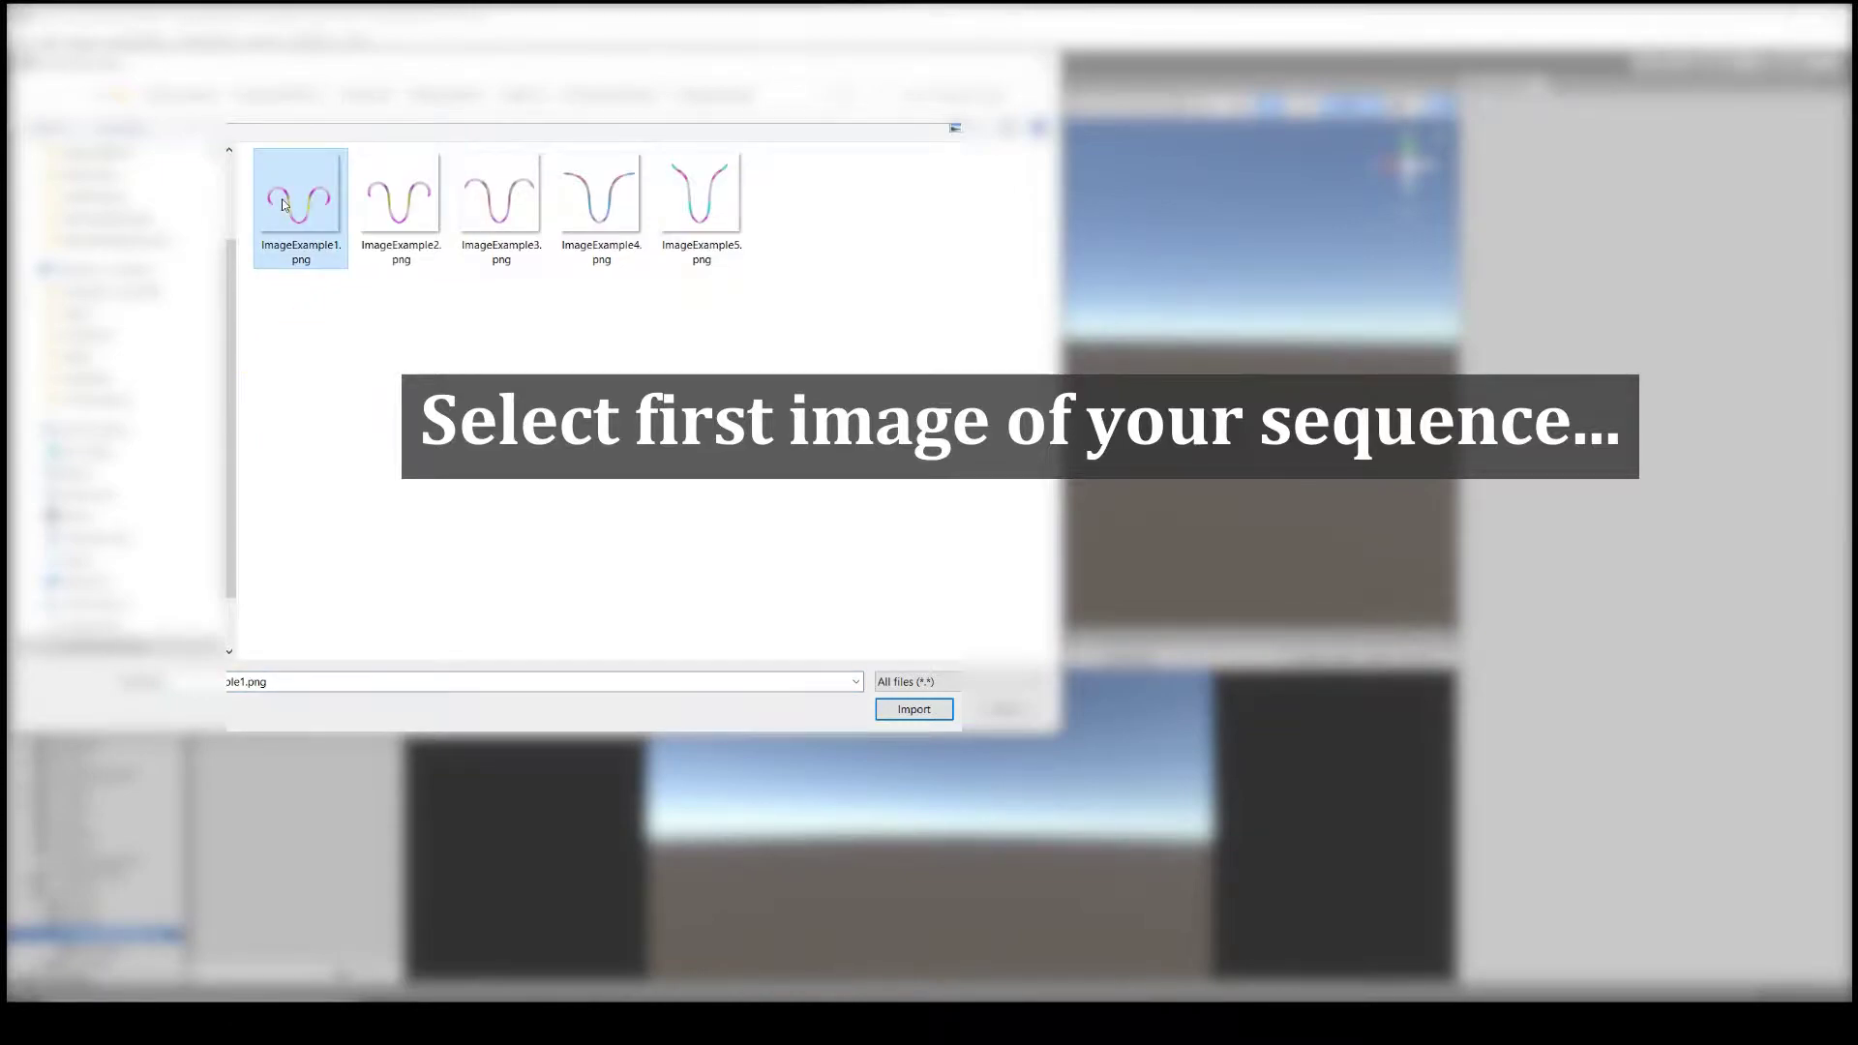
left_click(728, 200, "shift")
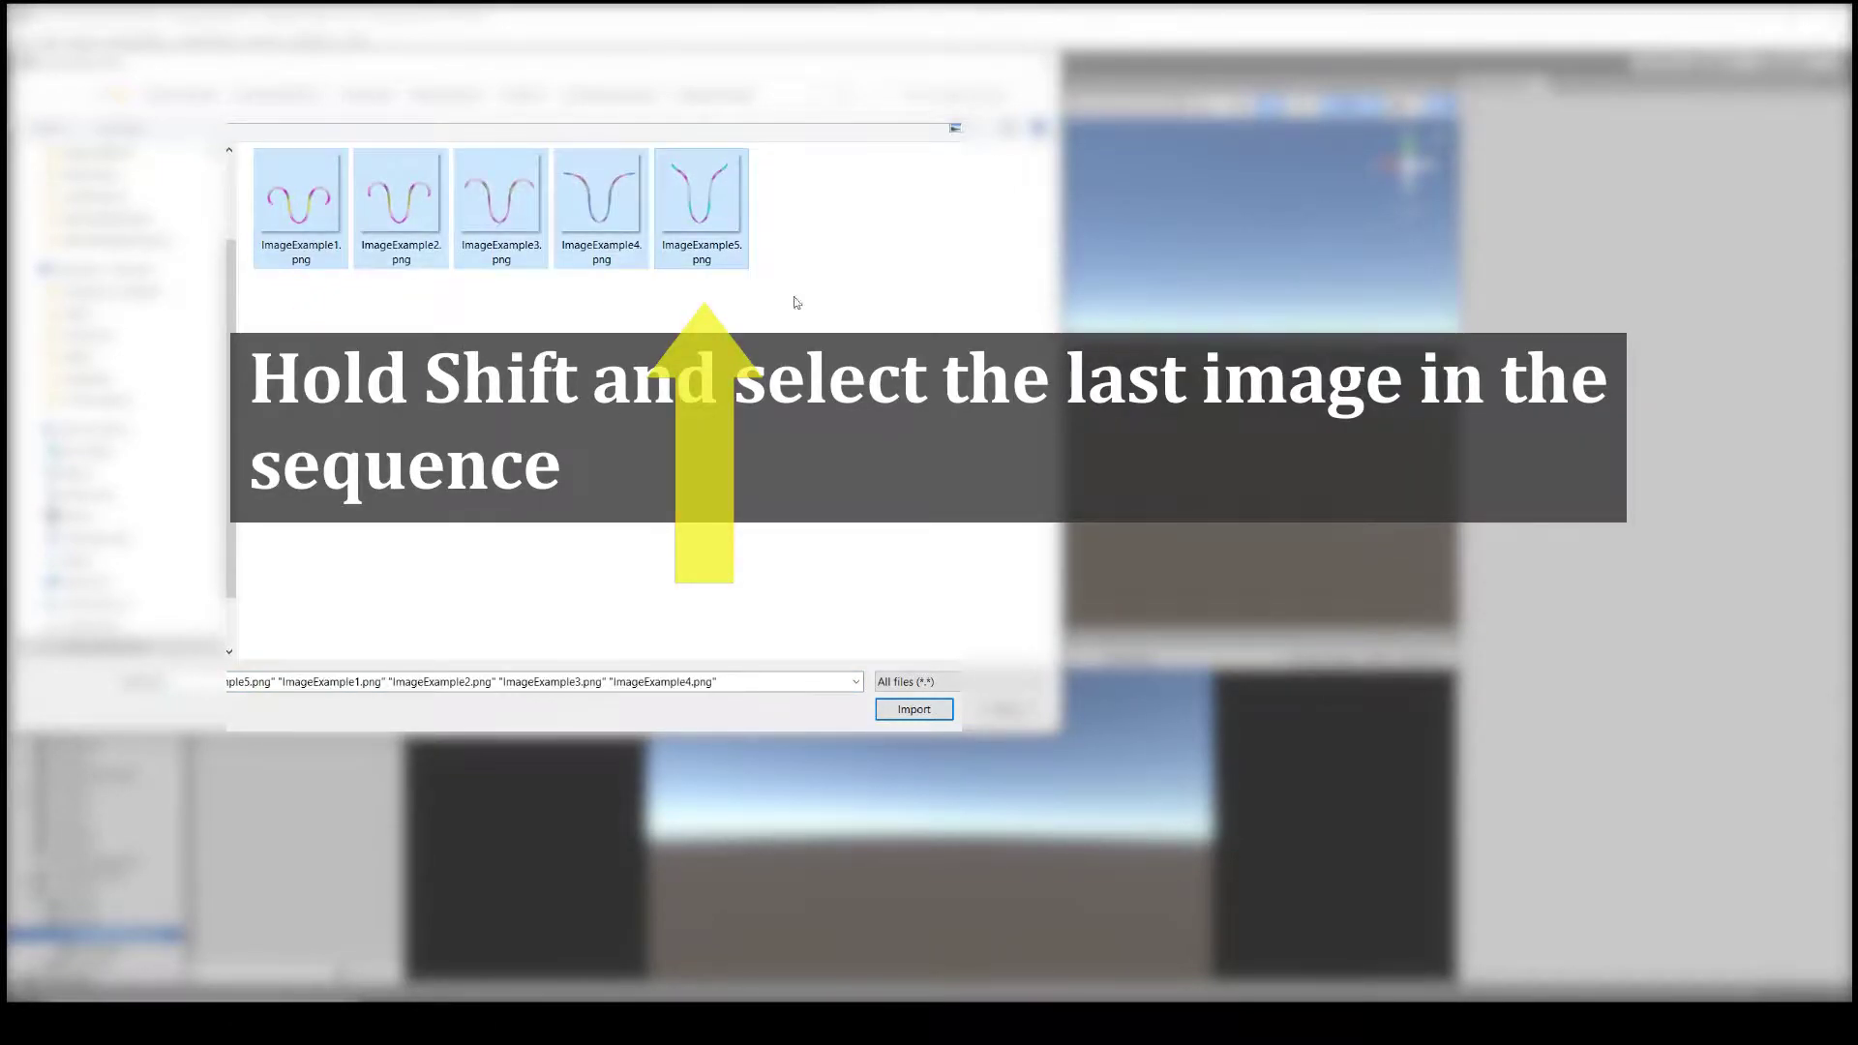
left_click(910, 713)
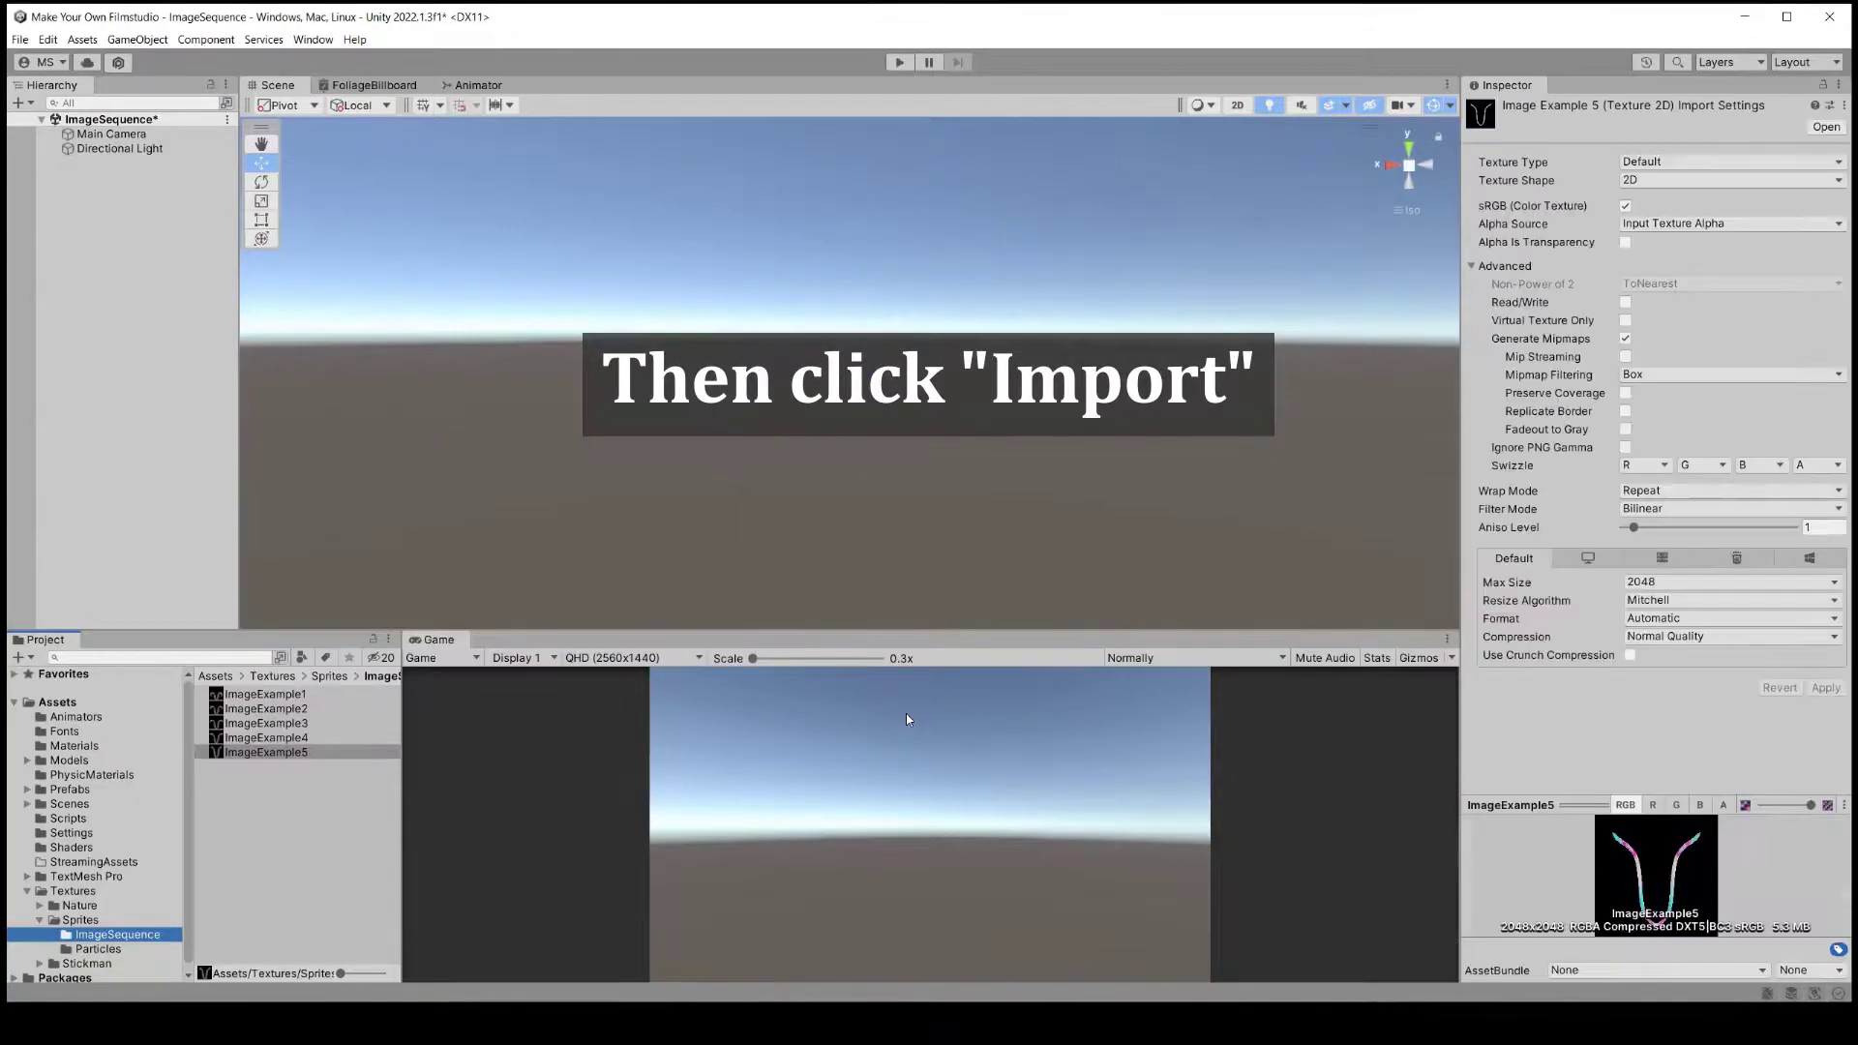
Change the texture type of all five imported images to Sprite (2D and UI) and apply the import settings
left_click(263, 695)
left_click(262, 752, "shift")
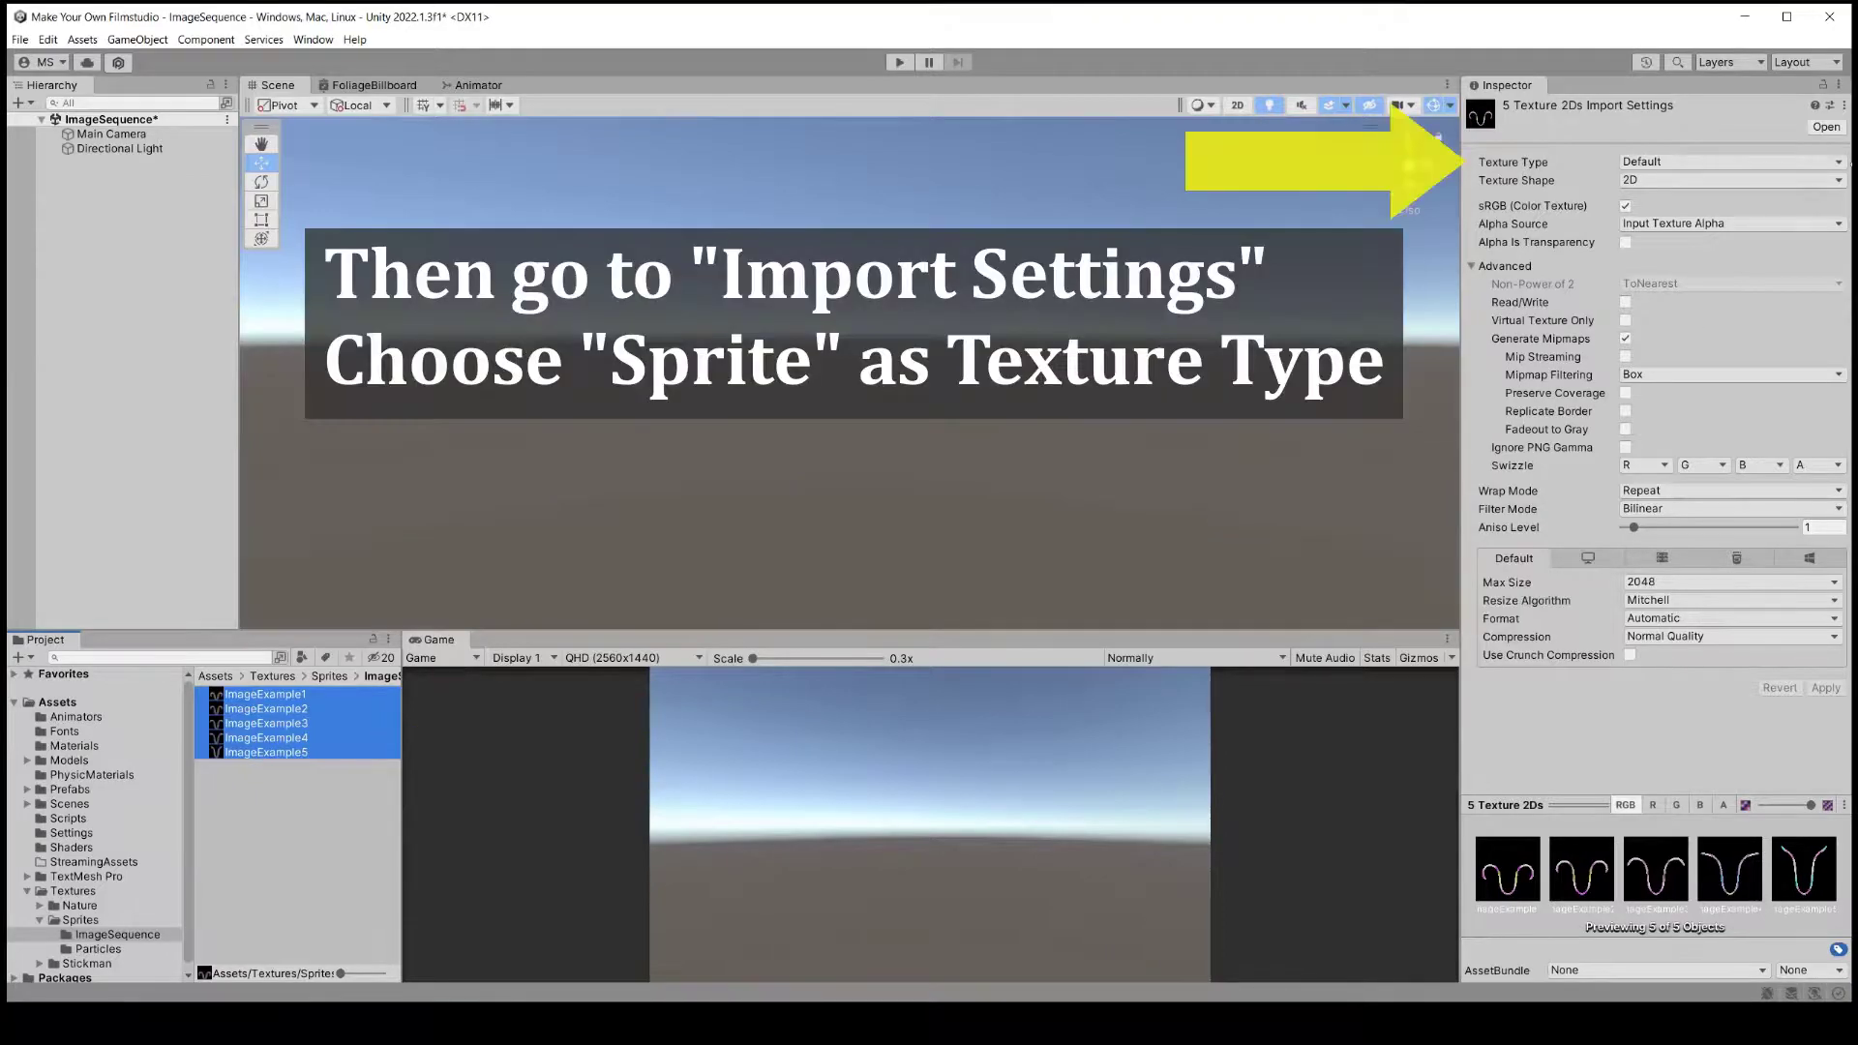
left_click(1639, 164)
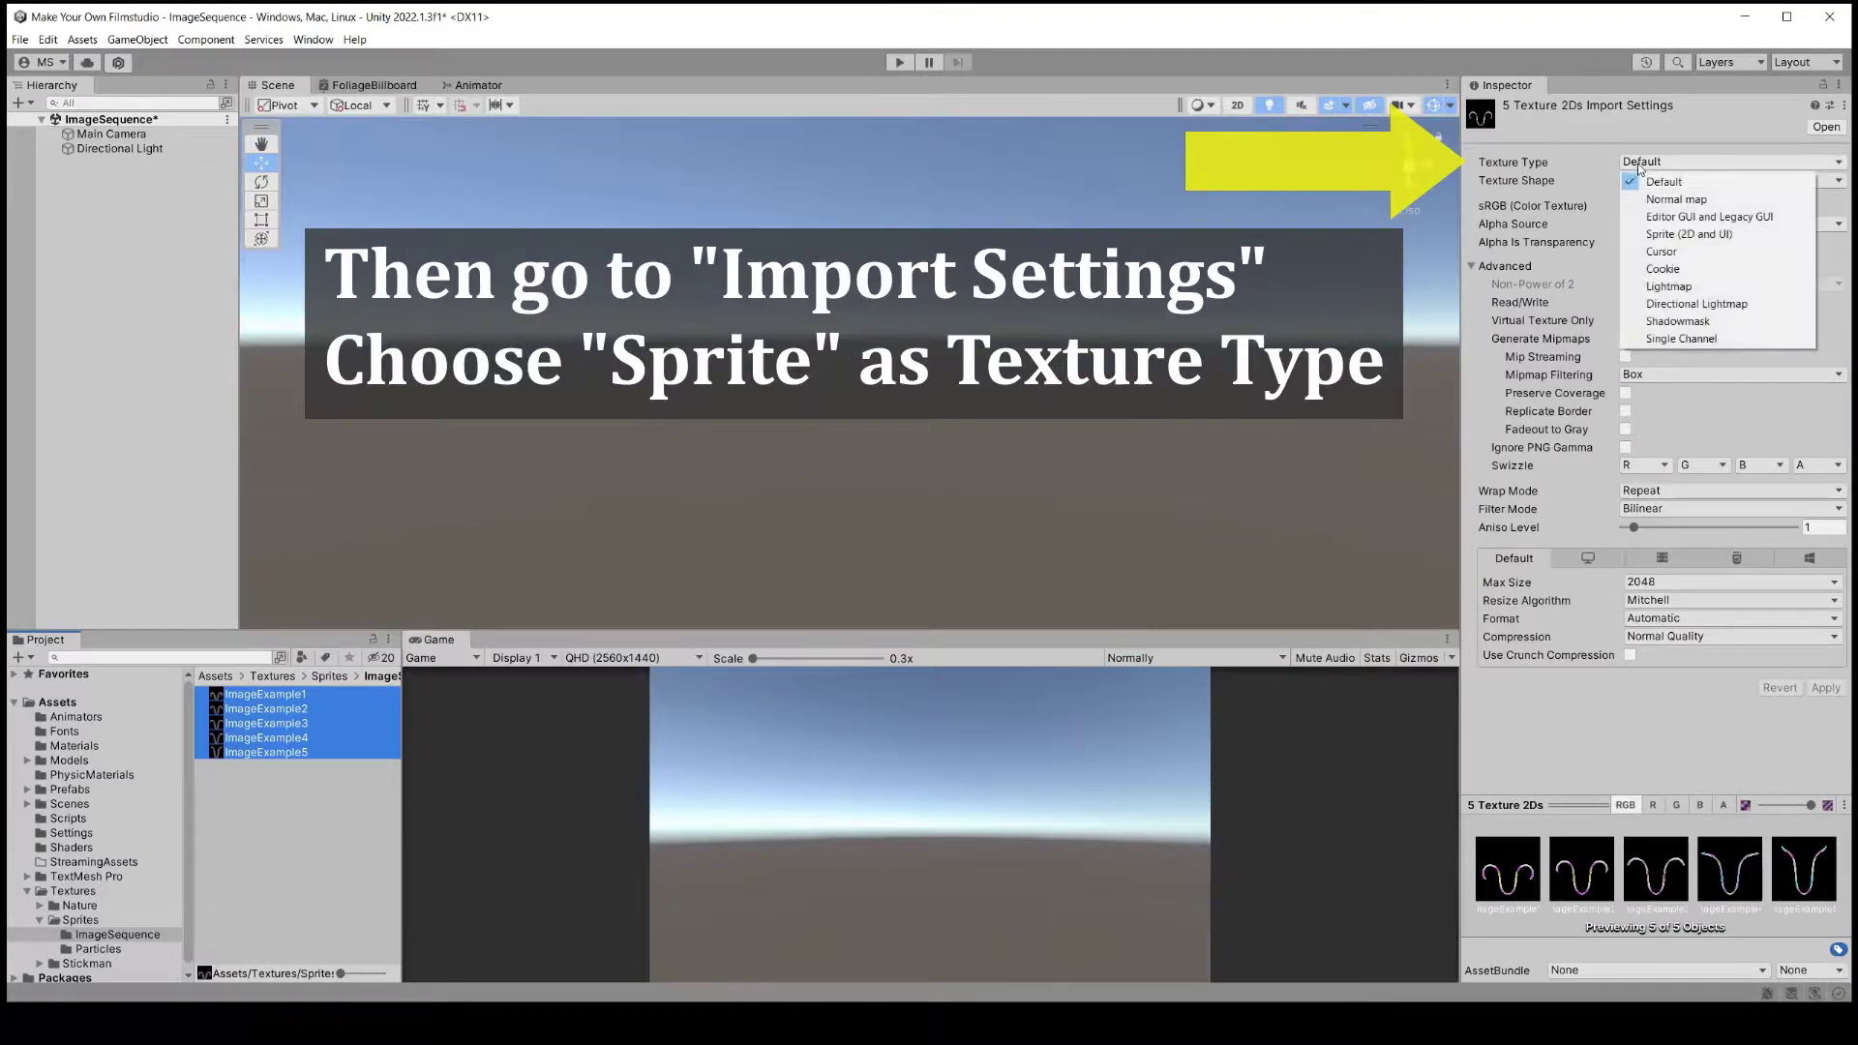
left_click(1673, 237)
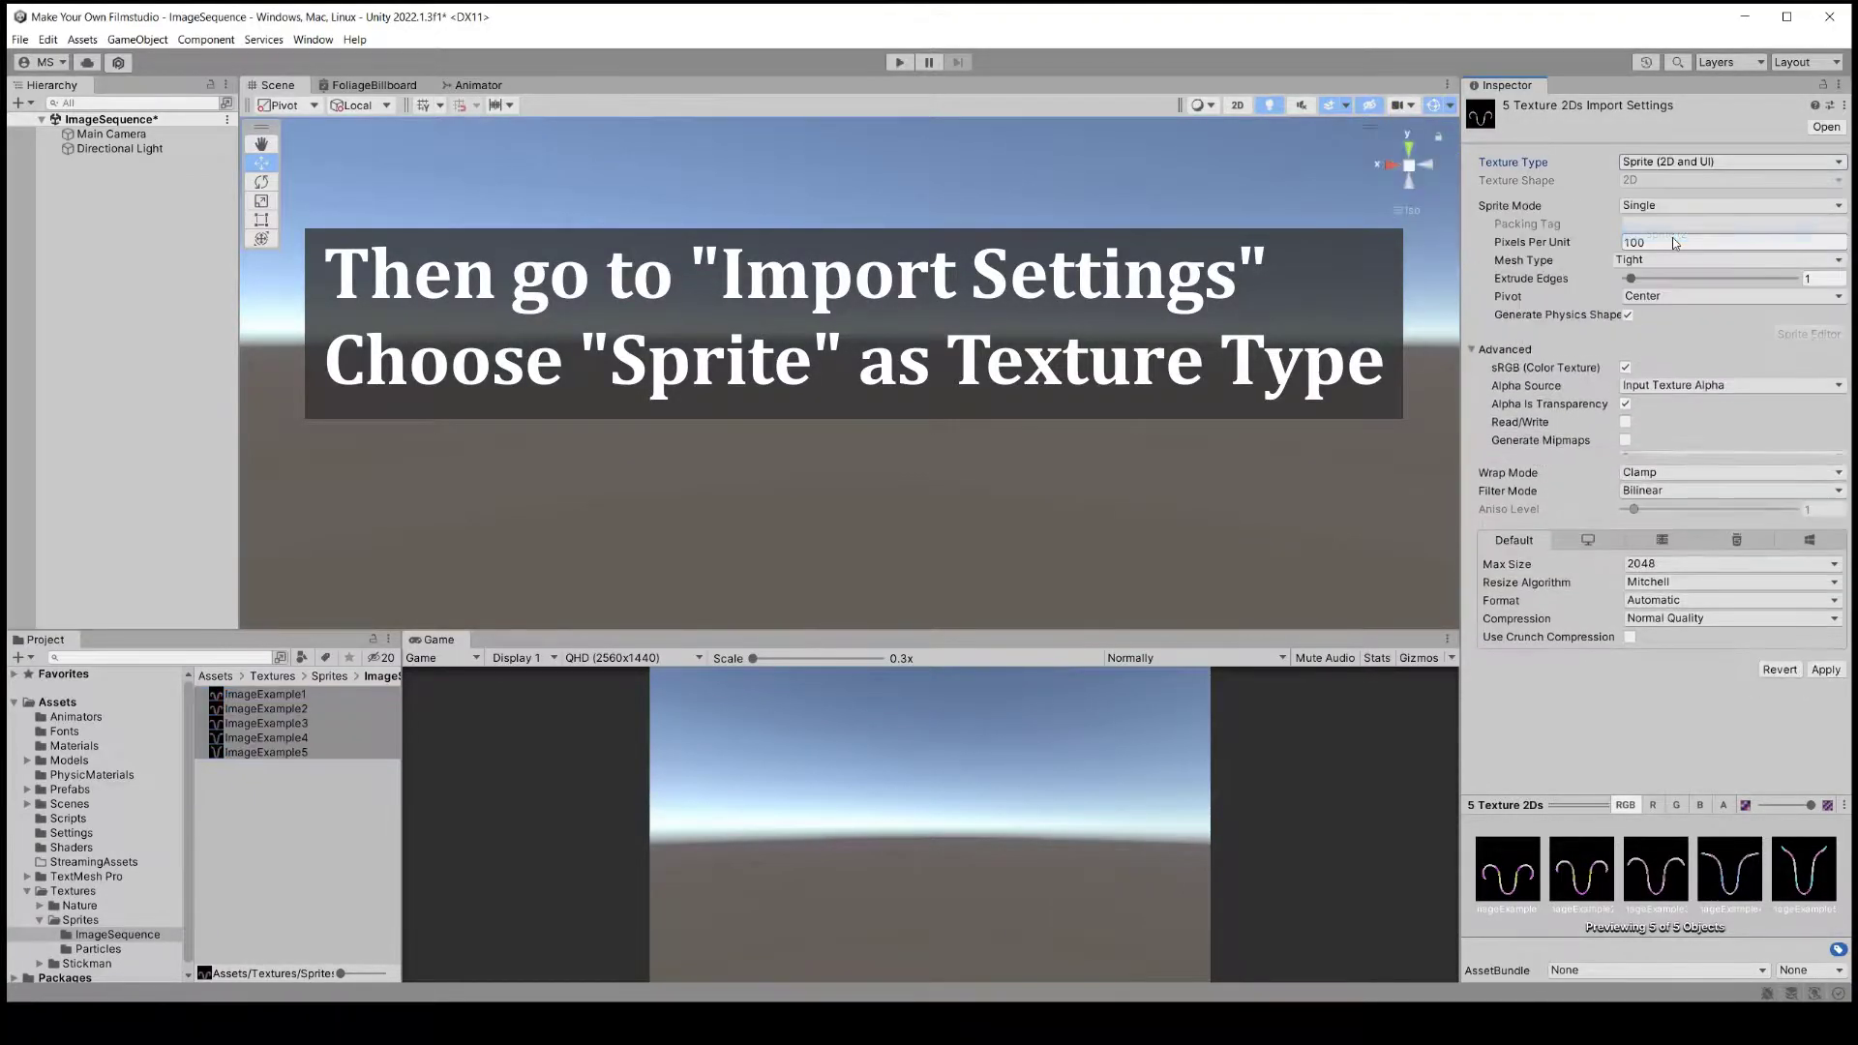
left_click(1825, 672)
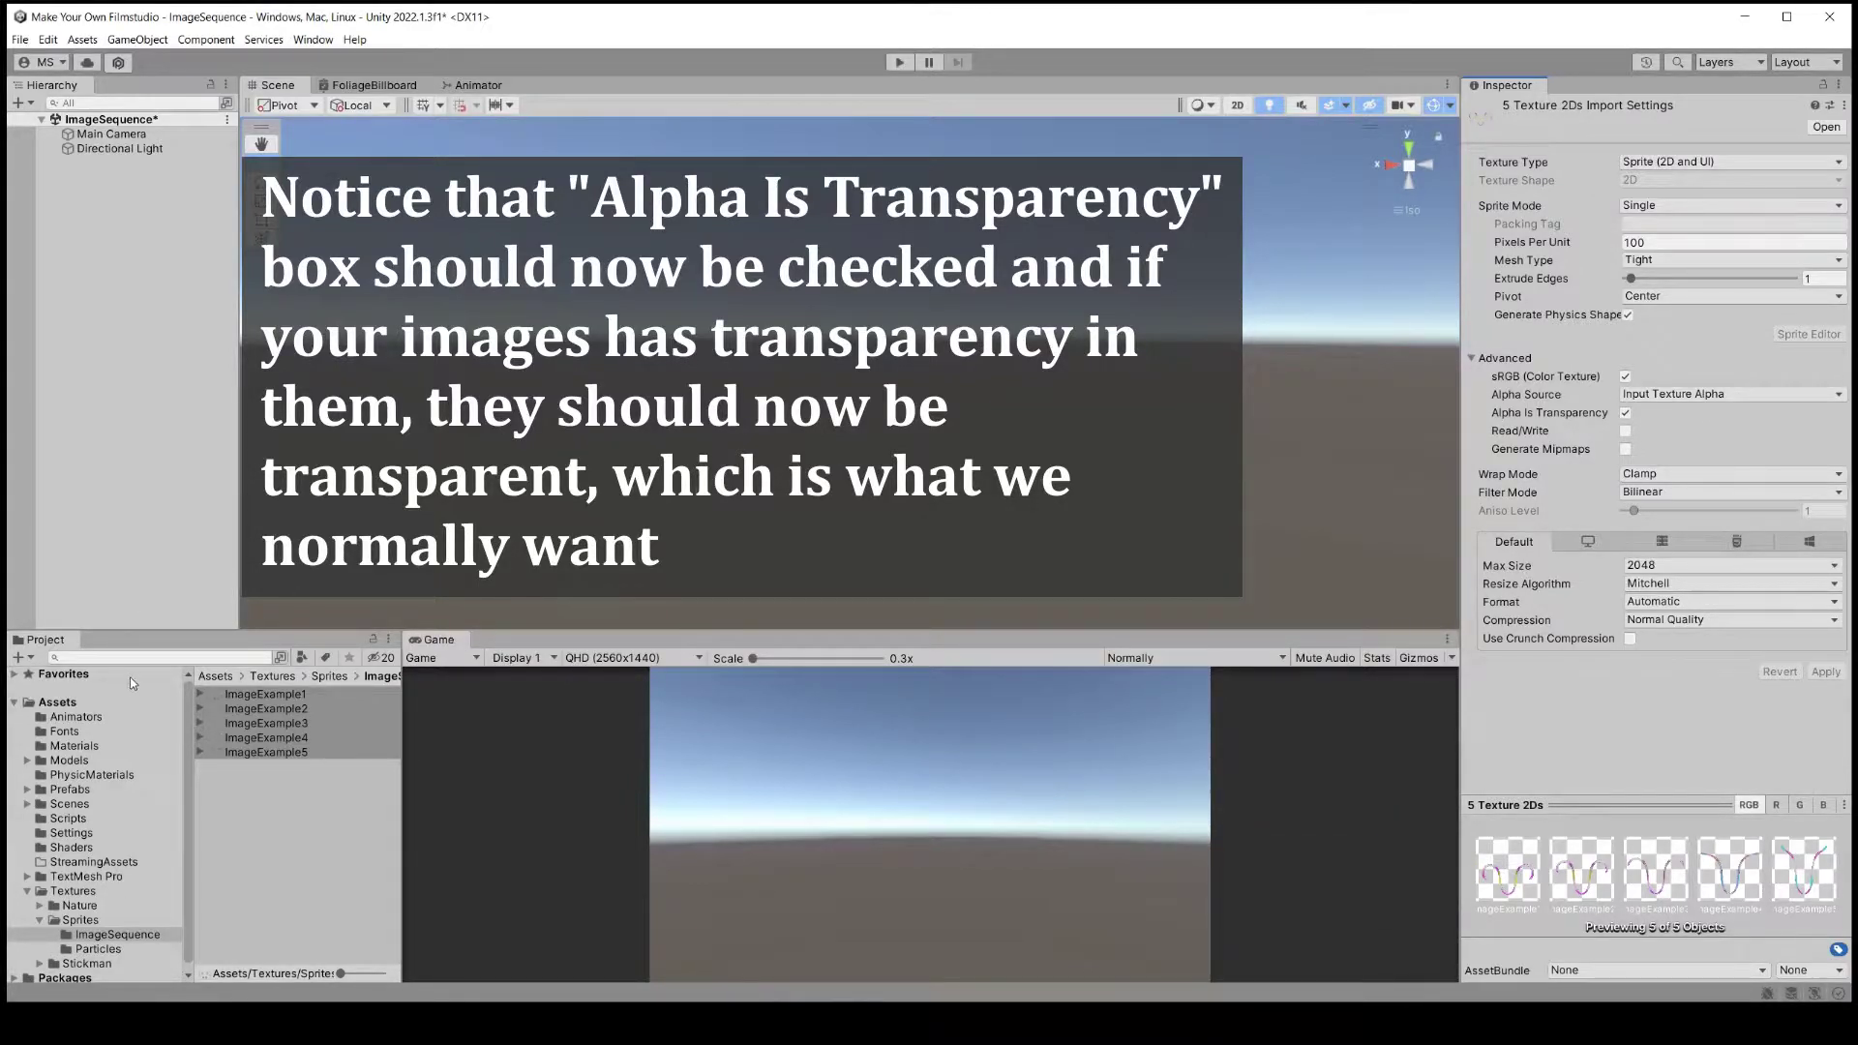
Add all five sprites to the scene hierarchy together and save the resulting animation clip as "Example Animation.anim"
left_click(270, 823)
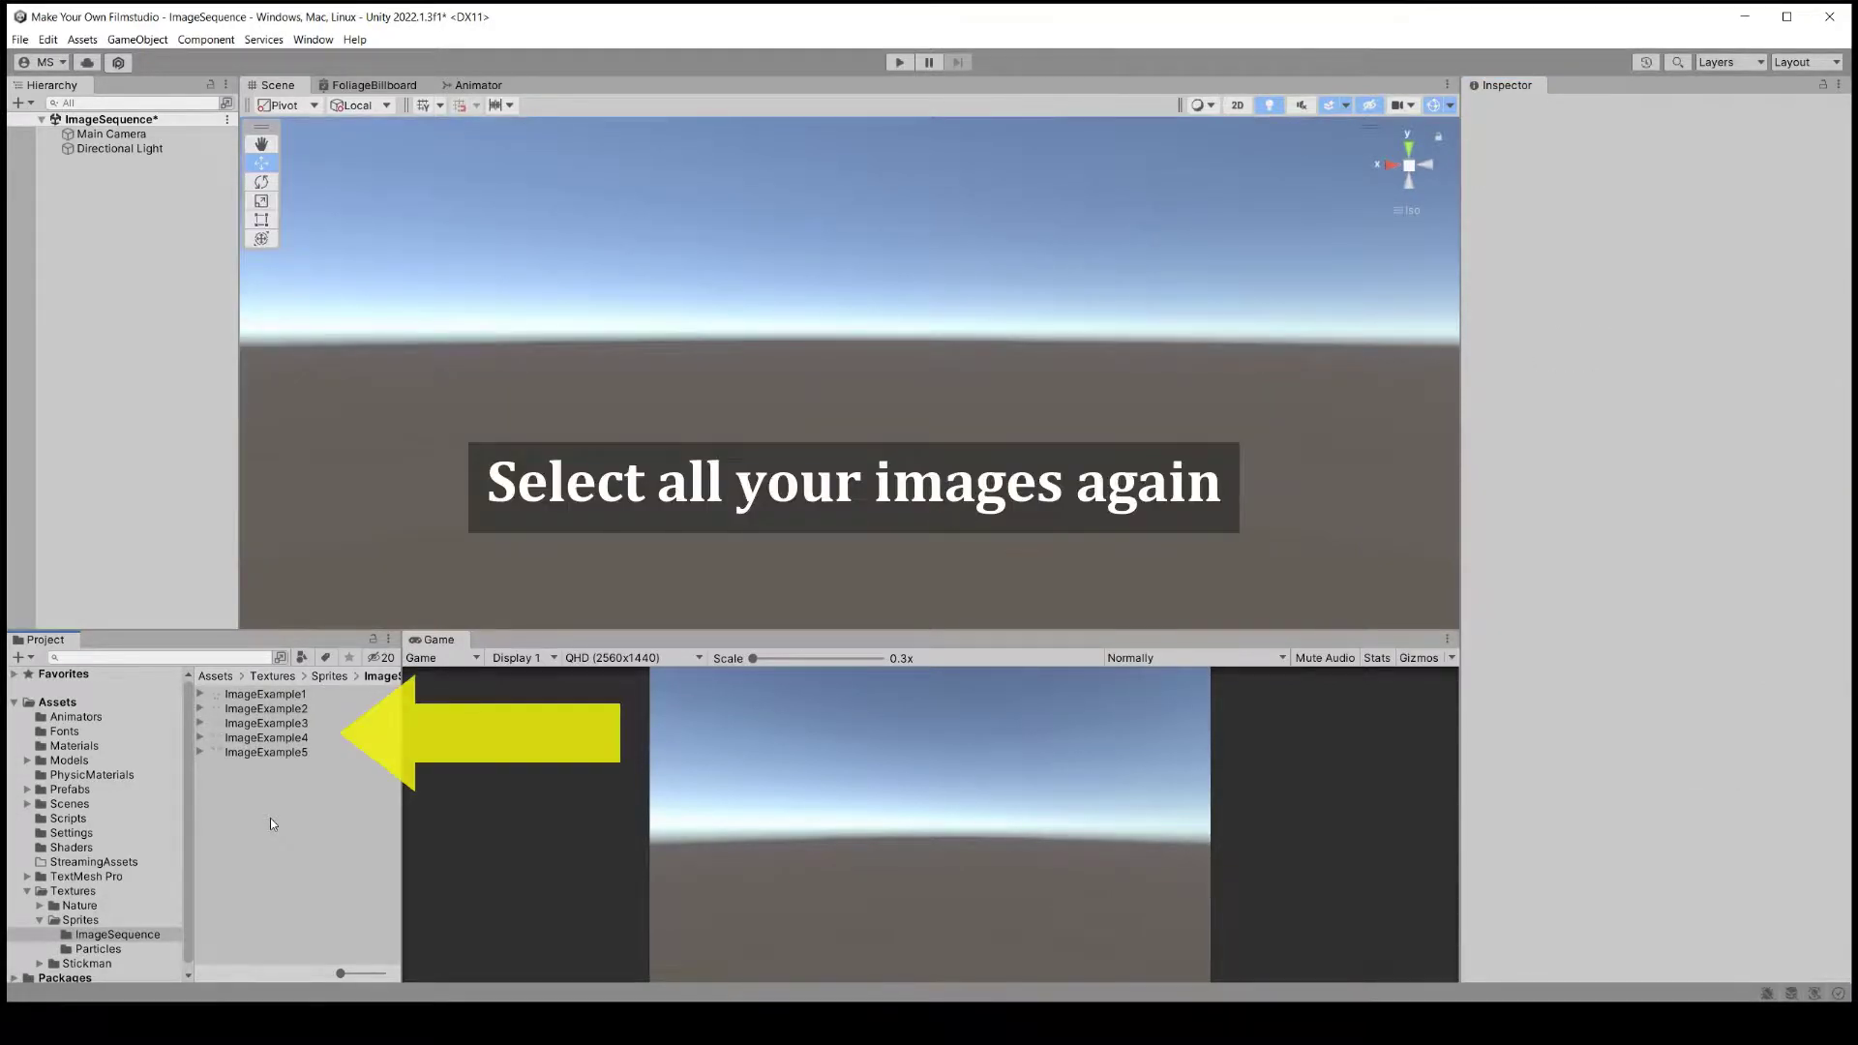
left_click(276, 695)
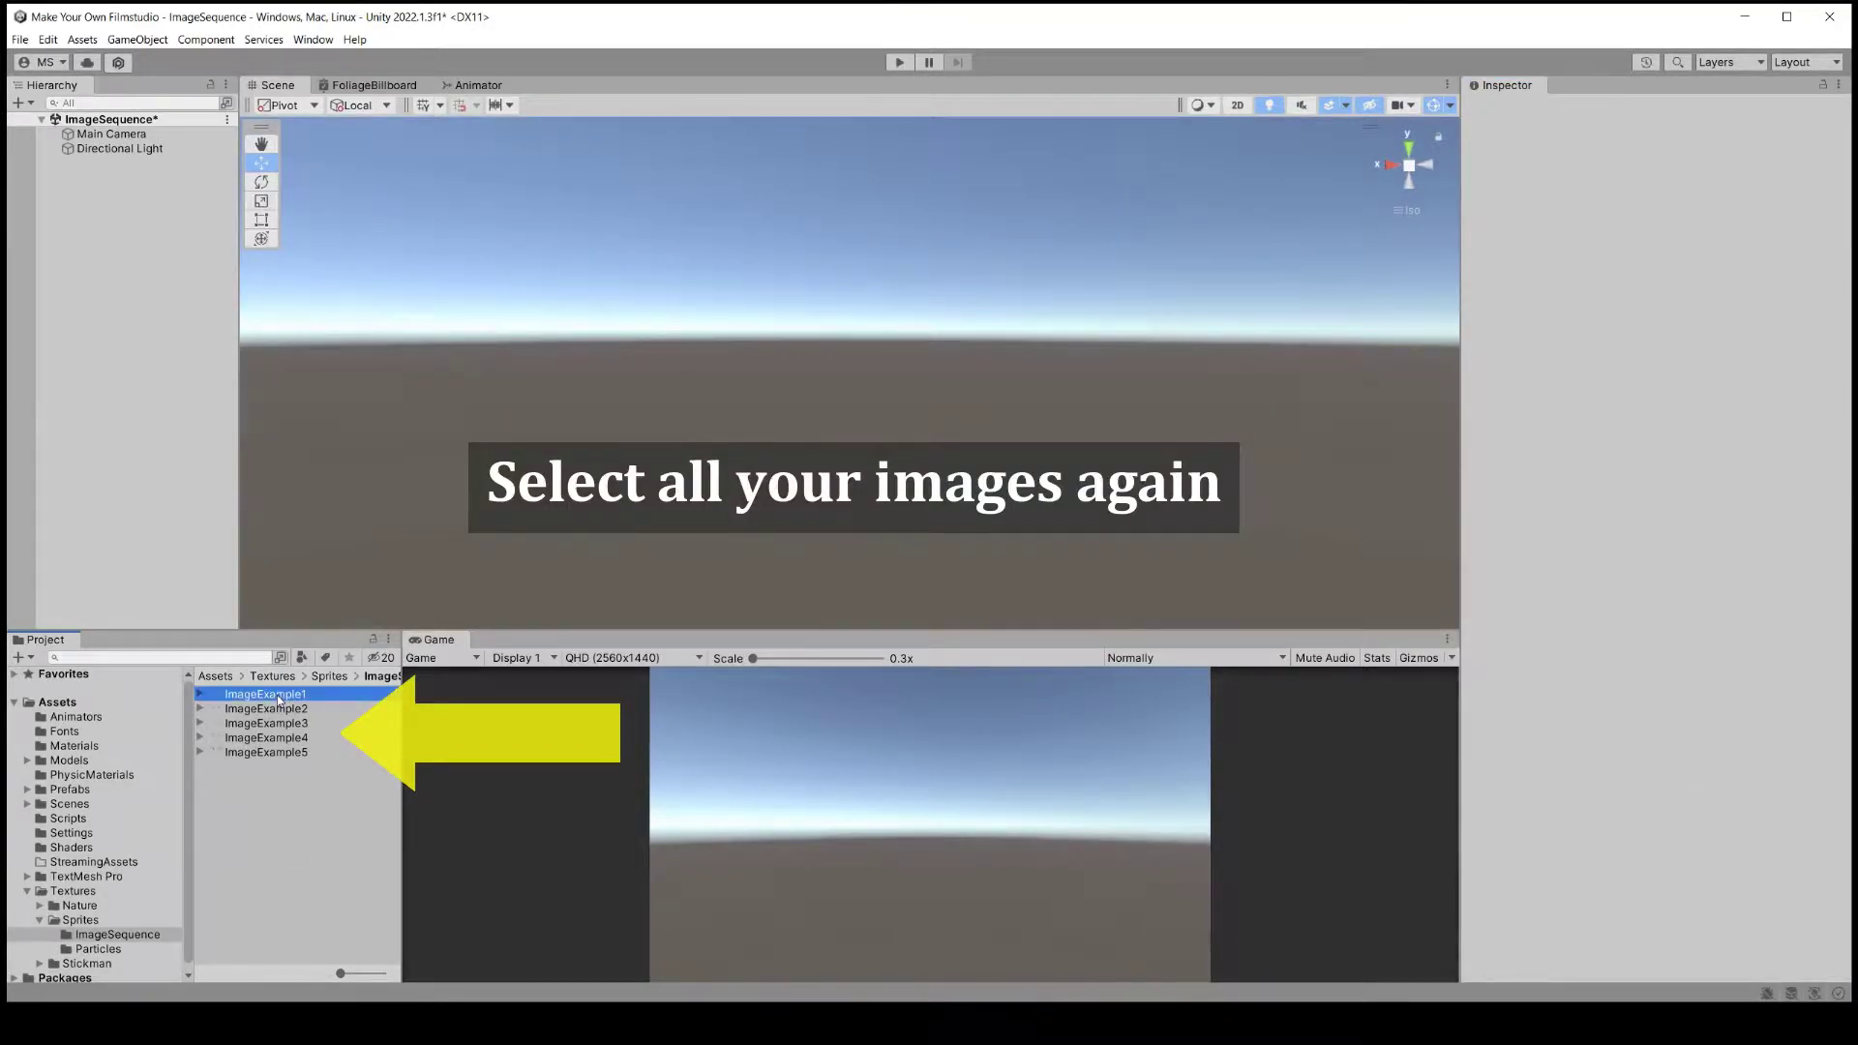
left_click(299, 754, "shift")
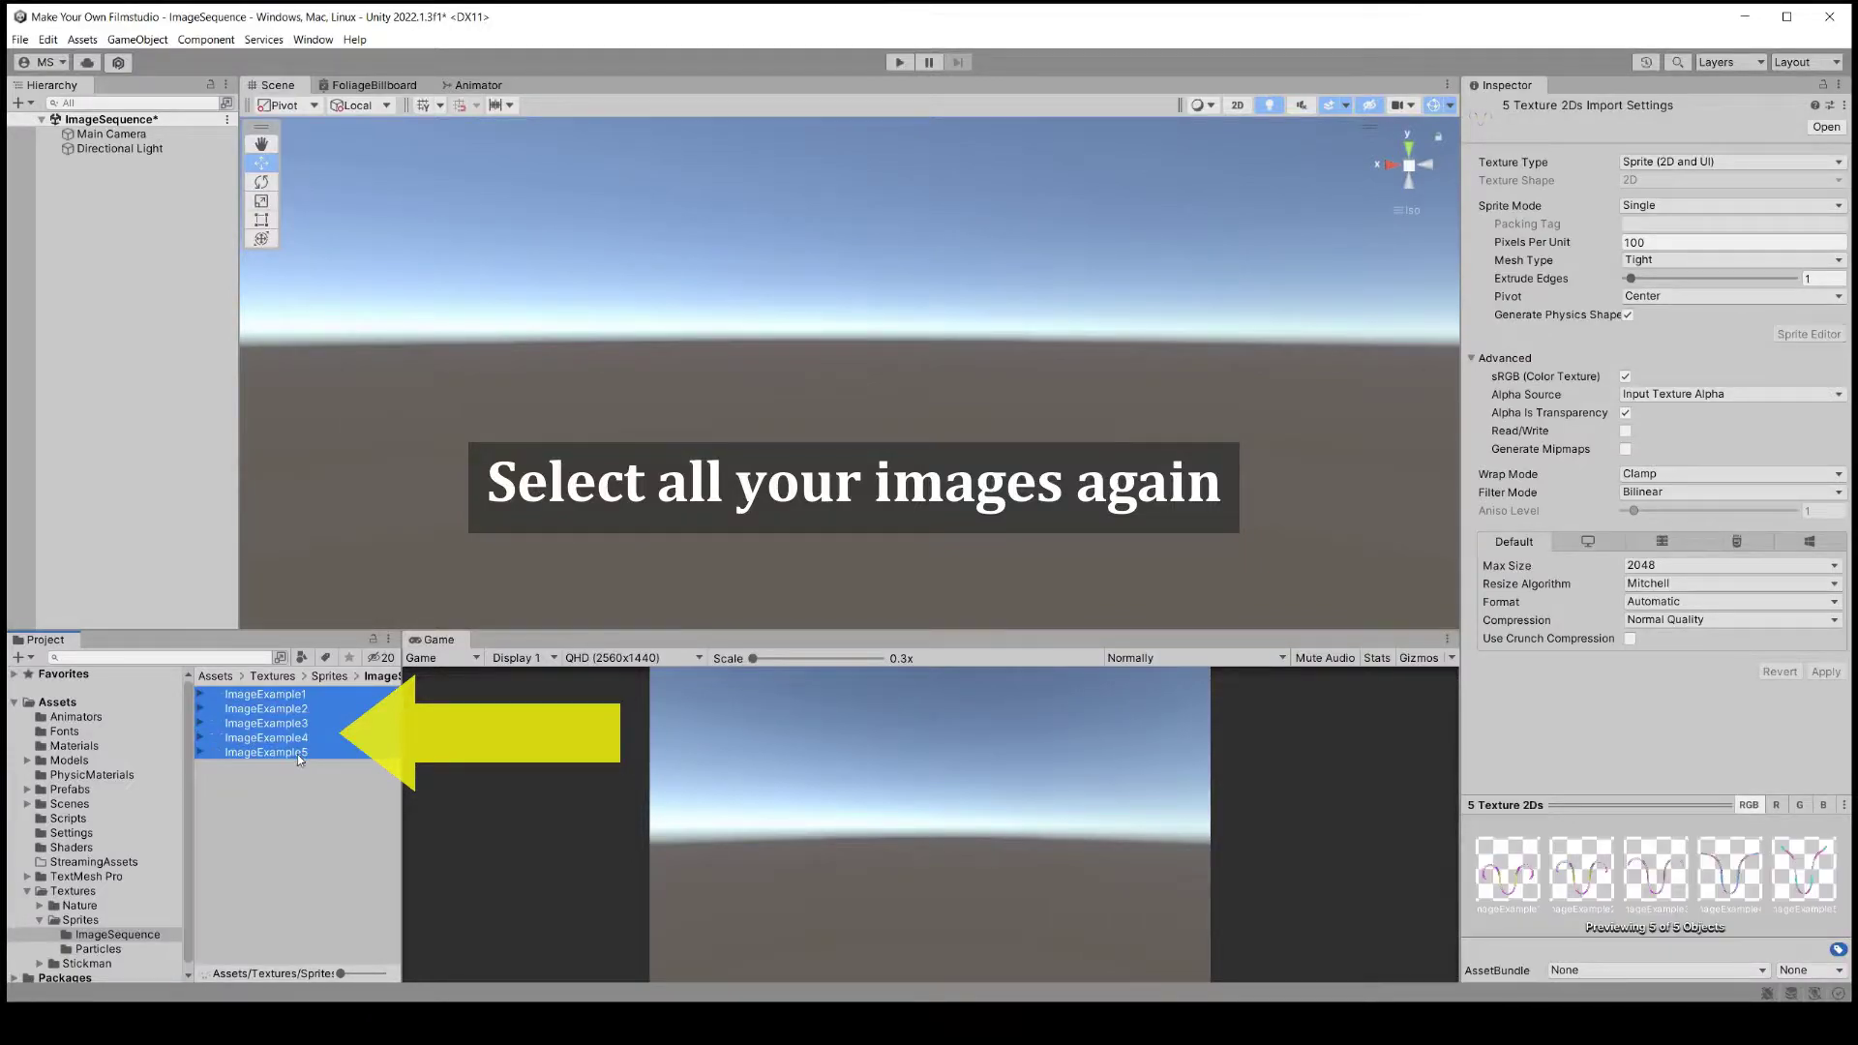
left_click_drag(267, 693, 147, 287)
left_click_drag(158, 640, 127, 639)
type("Examp")
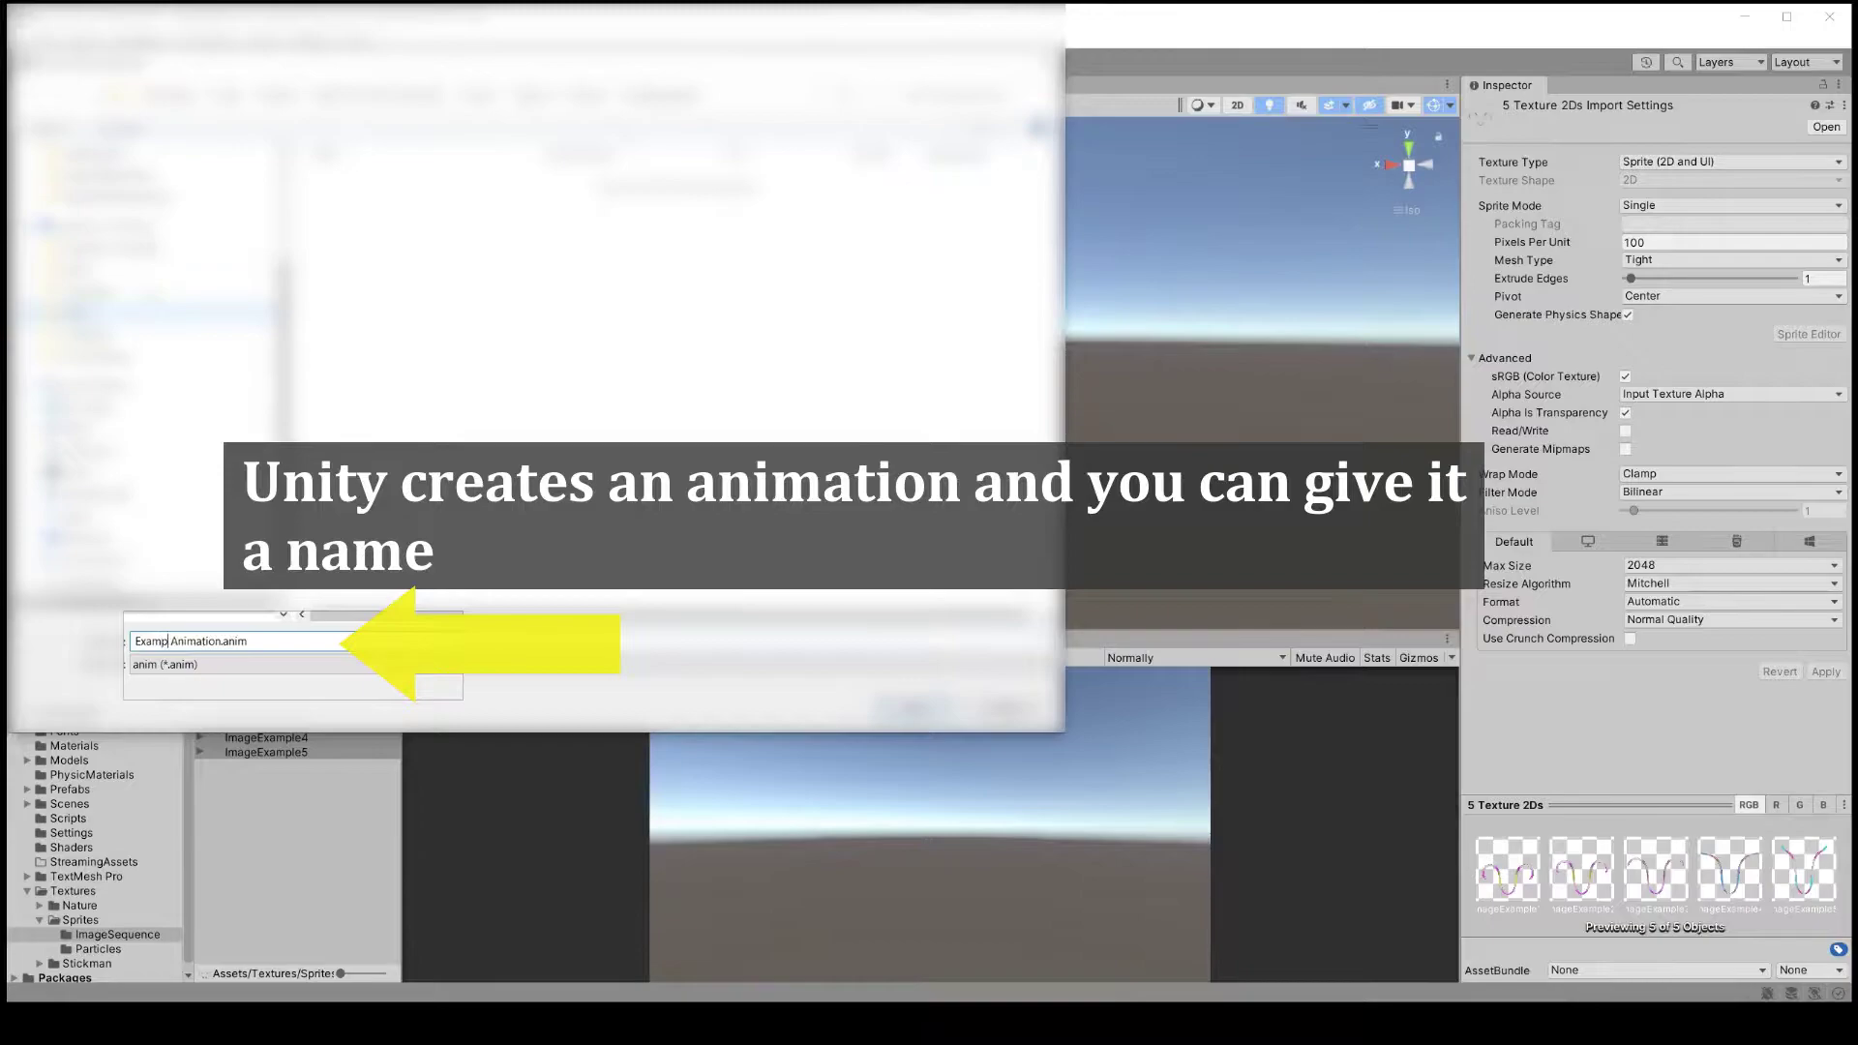
type("le")
key("Return")
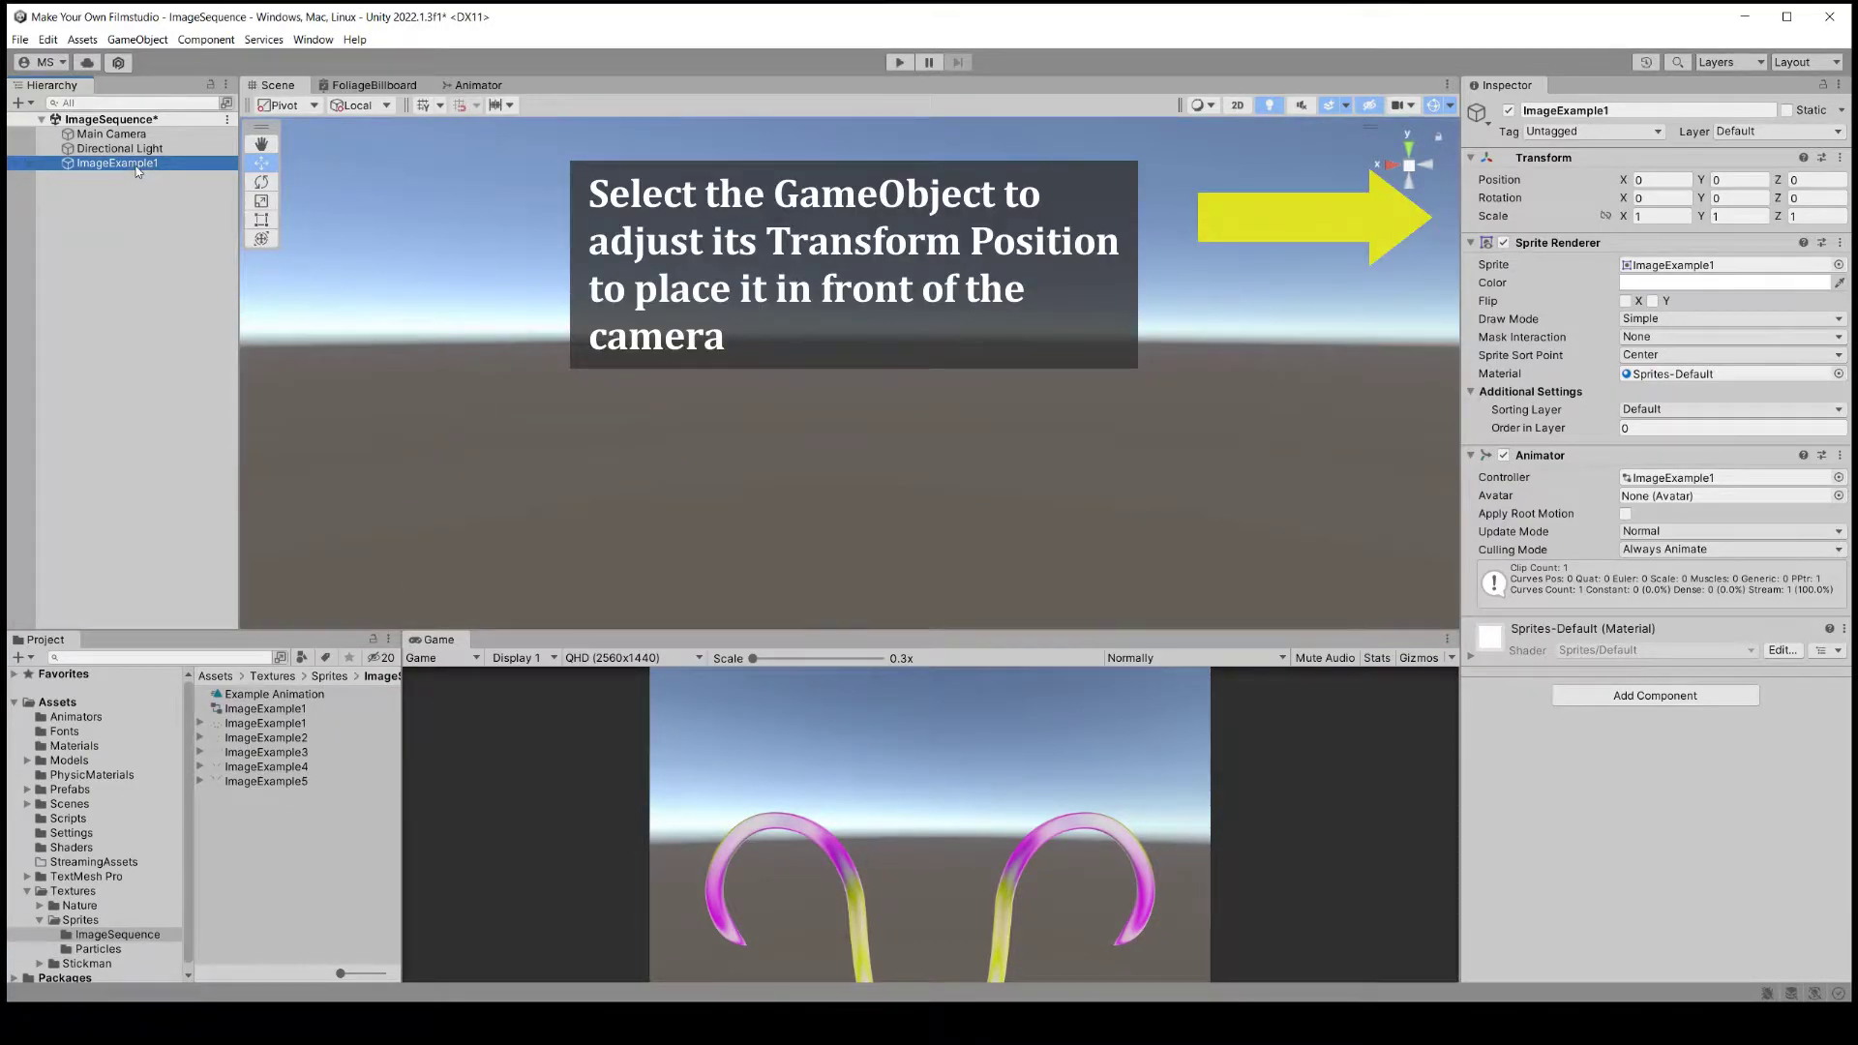
Position the ImageExample1 object in front of the camera at Y 1 and Z 8
left_click(1747, 179)
type("1")
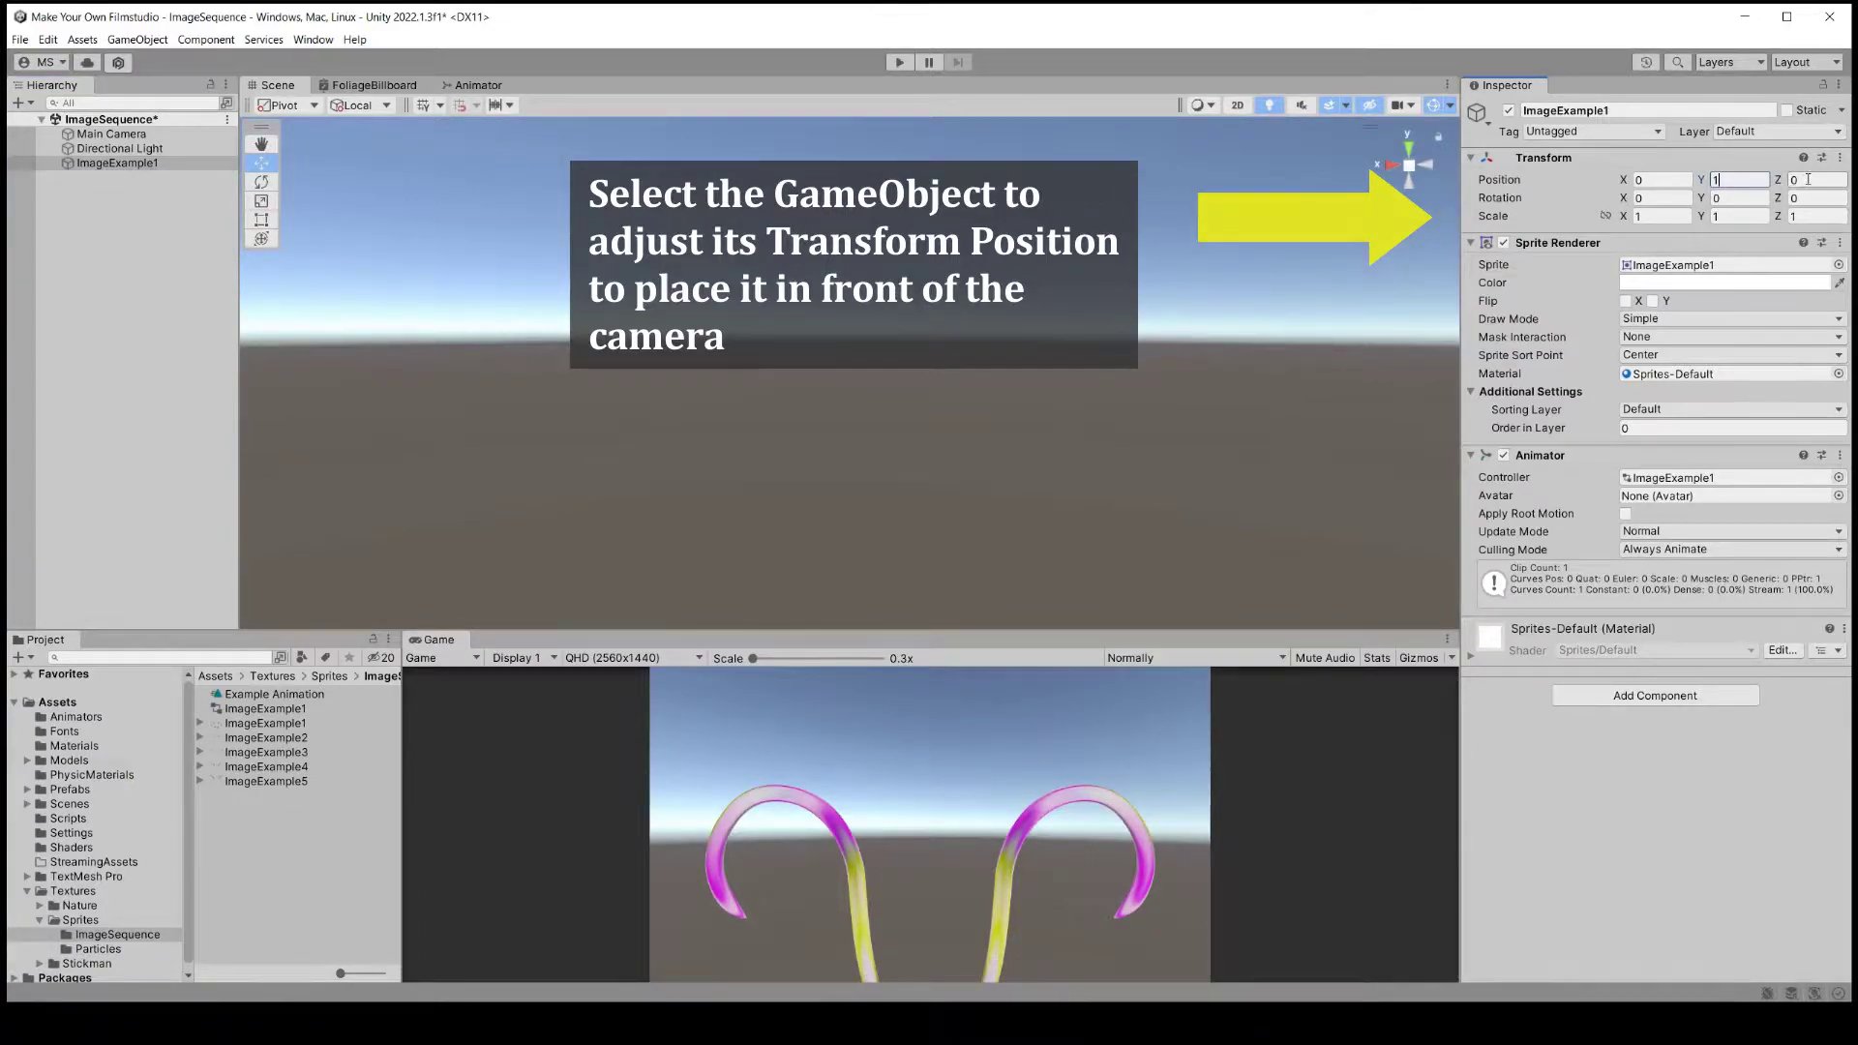
left_click(1806, 180)
type("8")
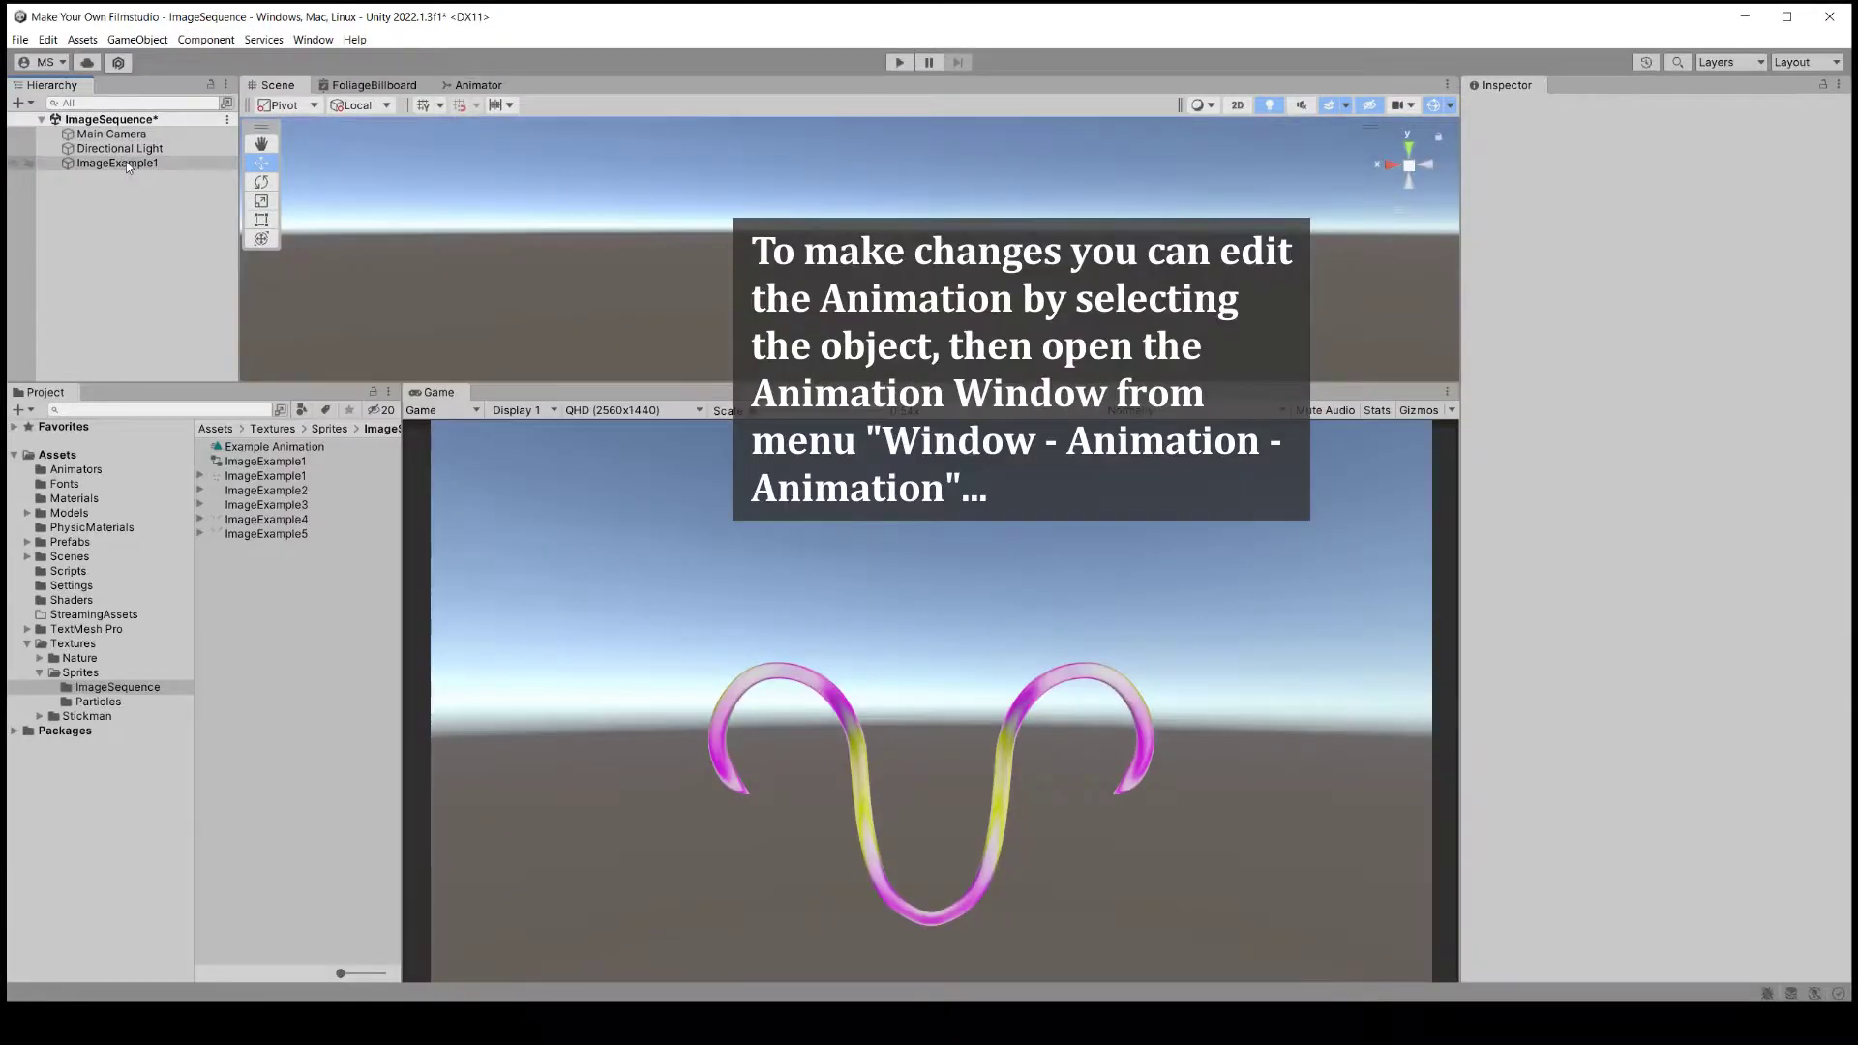
Open the Animation window for the ImageExample1 object and close it again
left_click(126, 161)
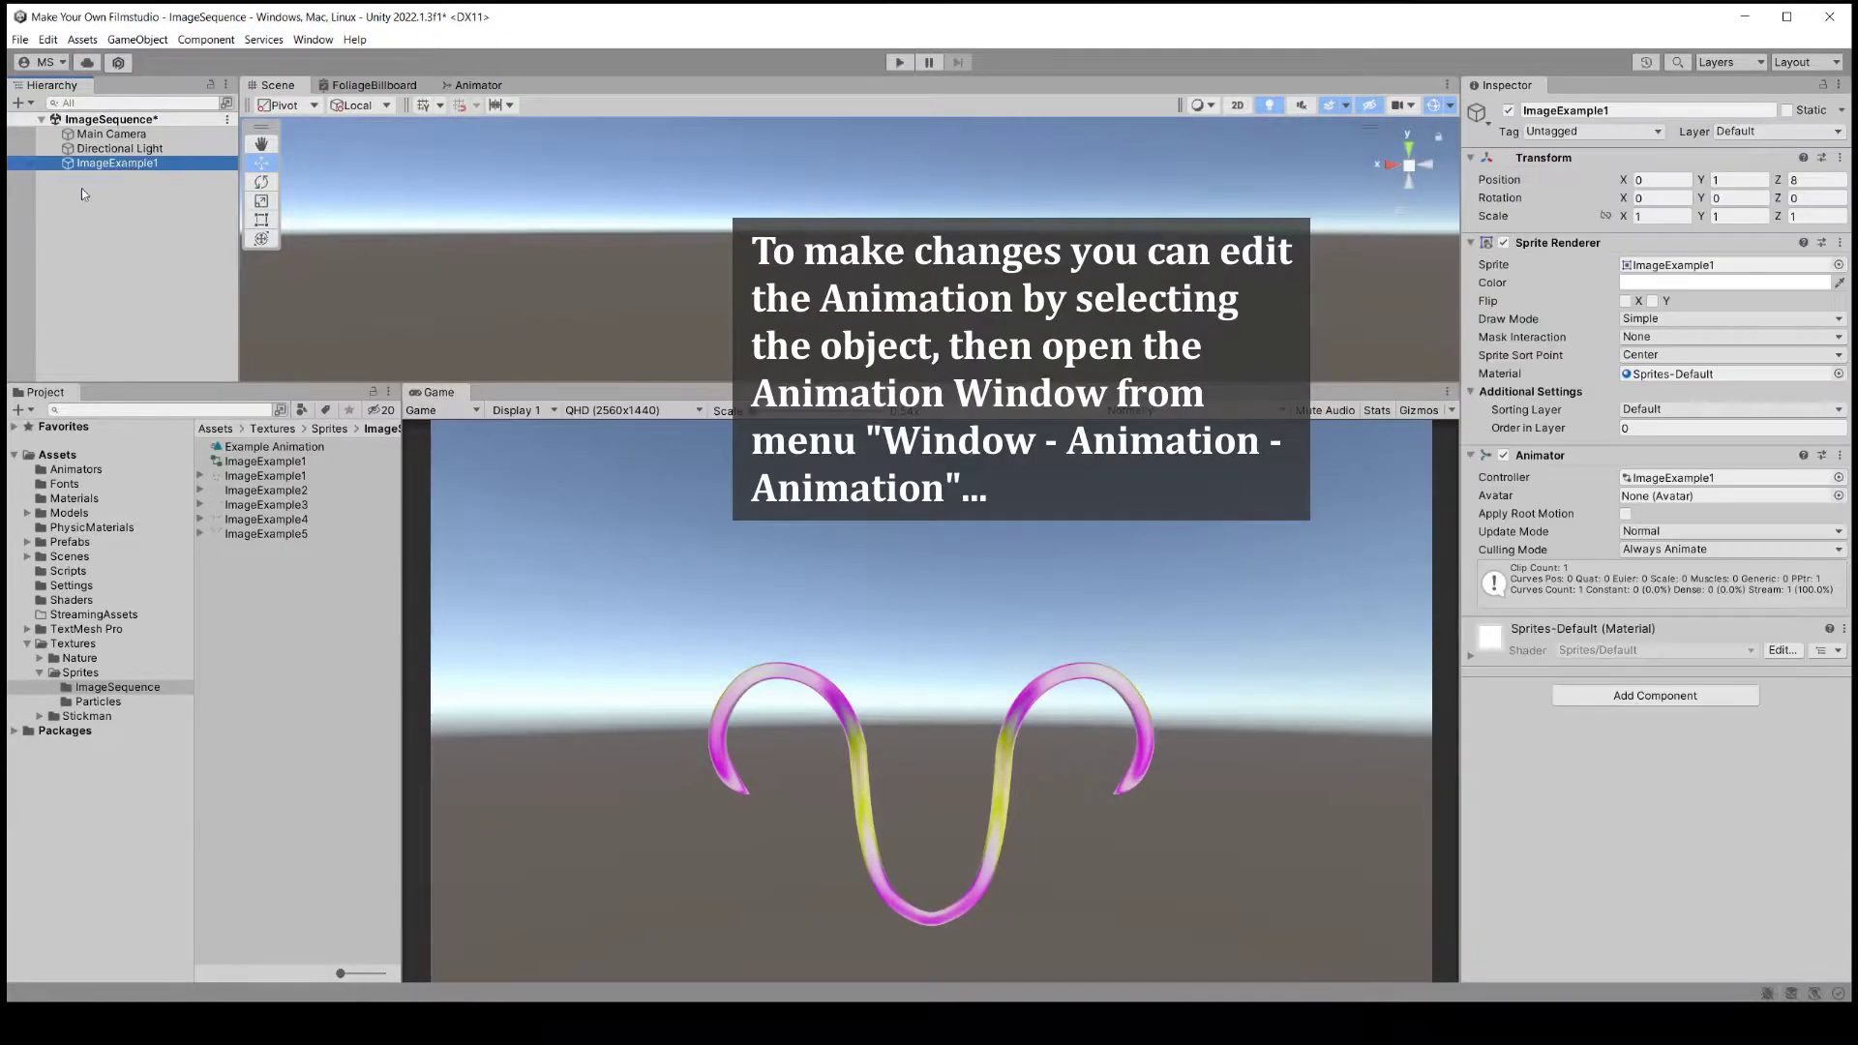
left_click(312, 40)
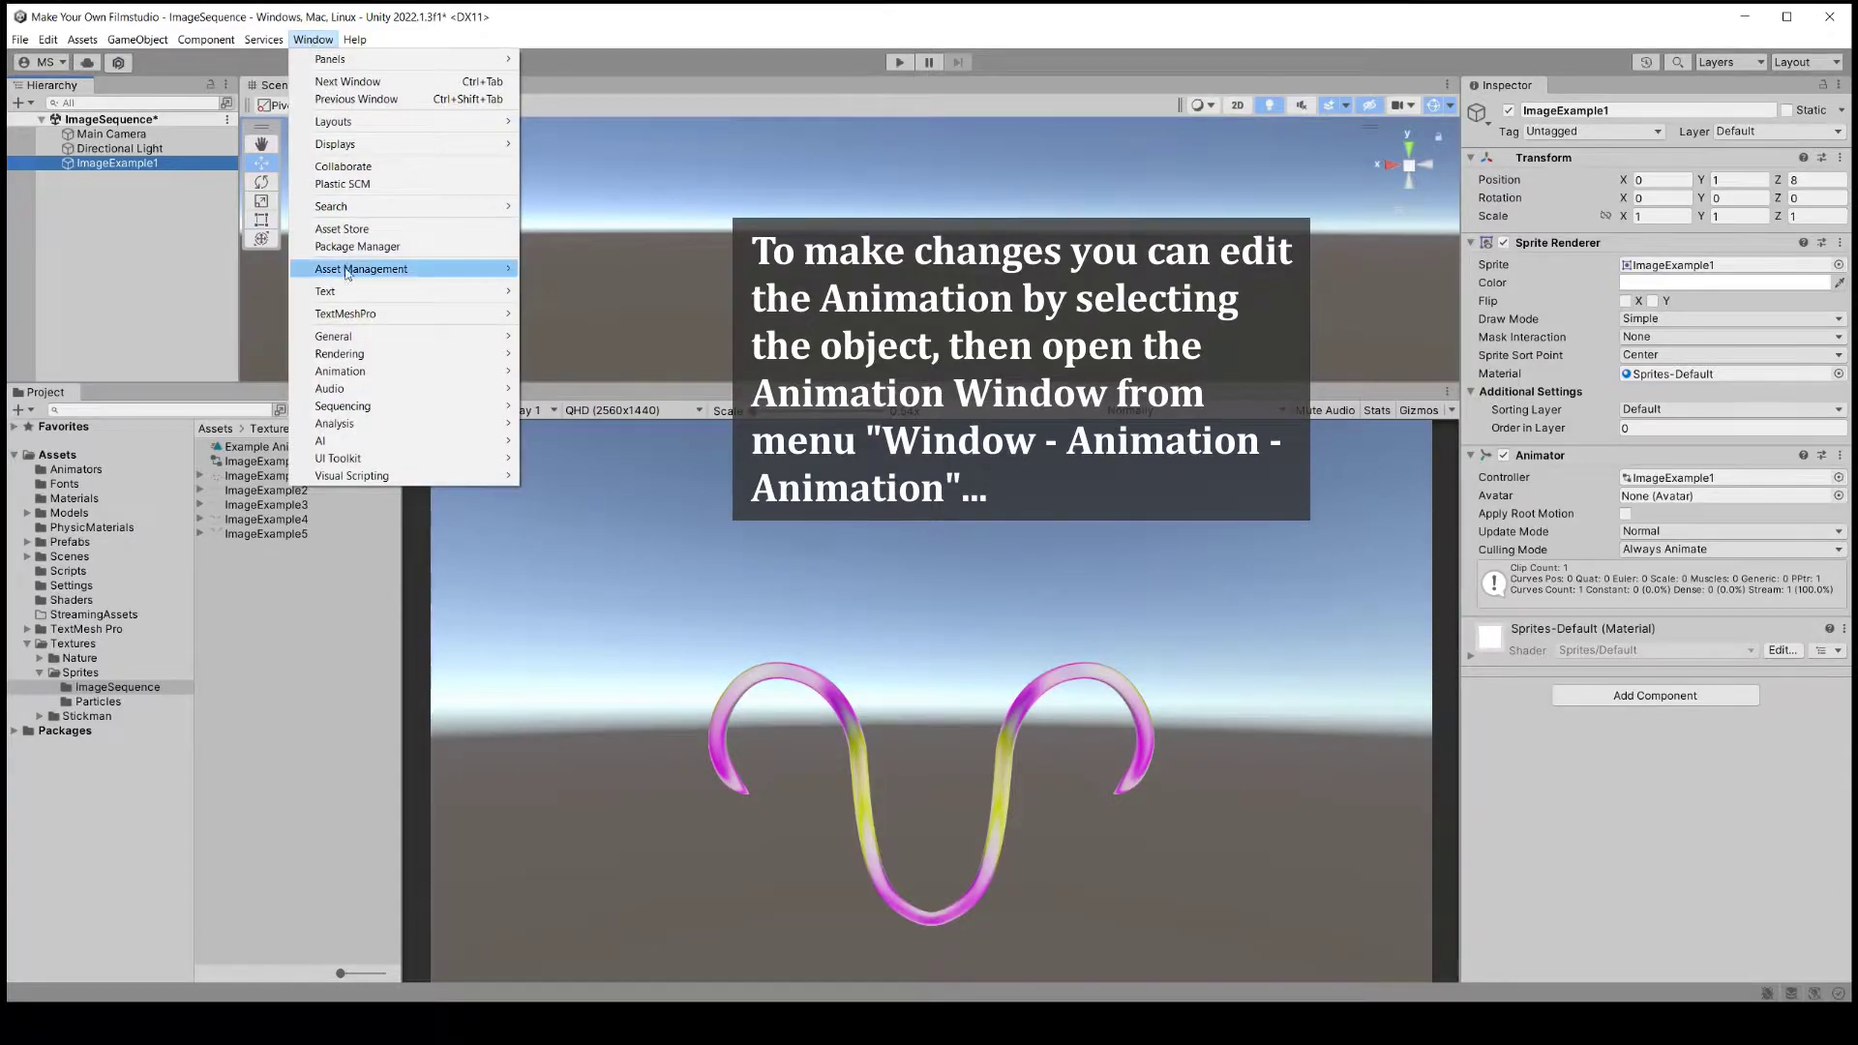
mouse_move(373, 372)
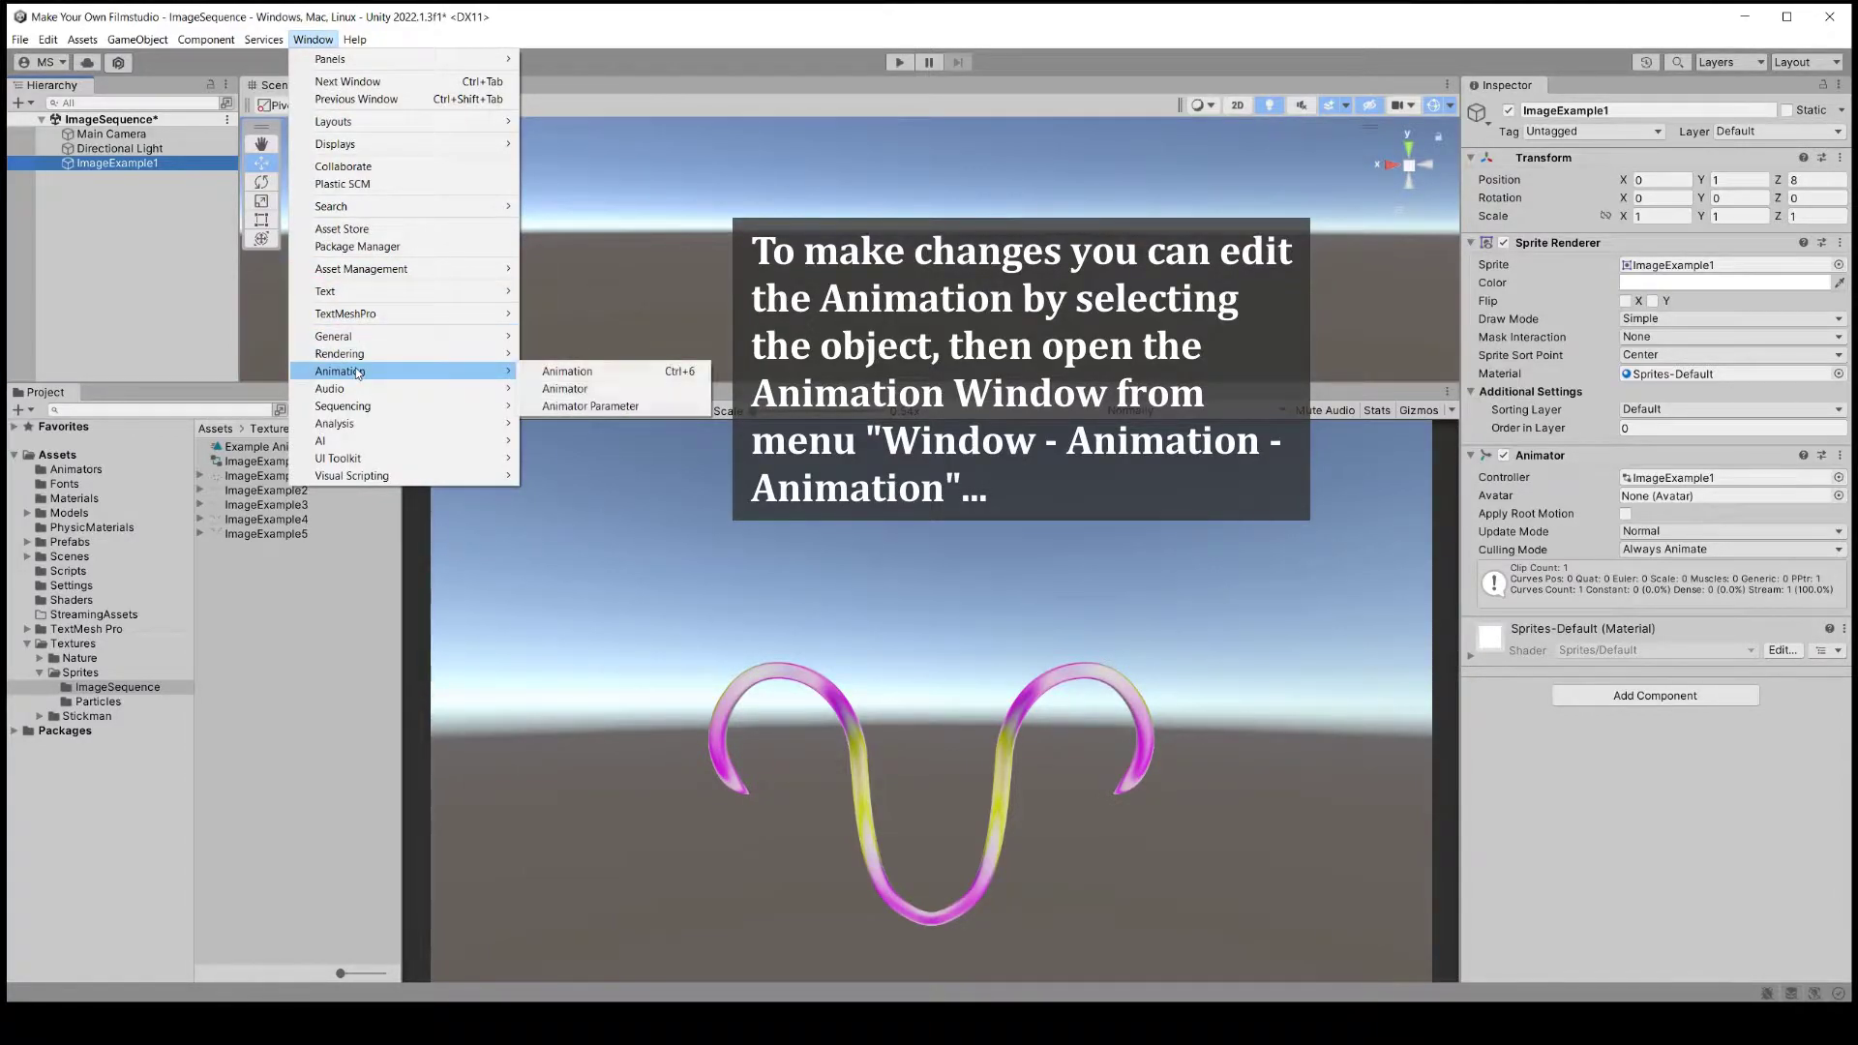
left_click(570, 374)
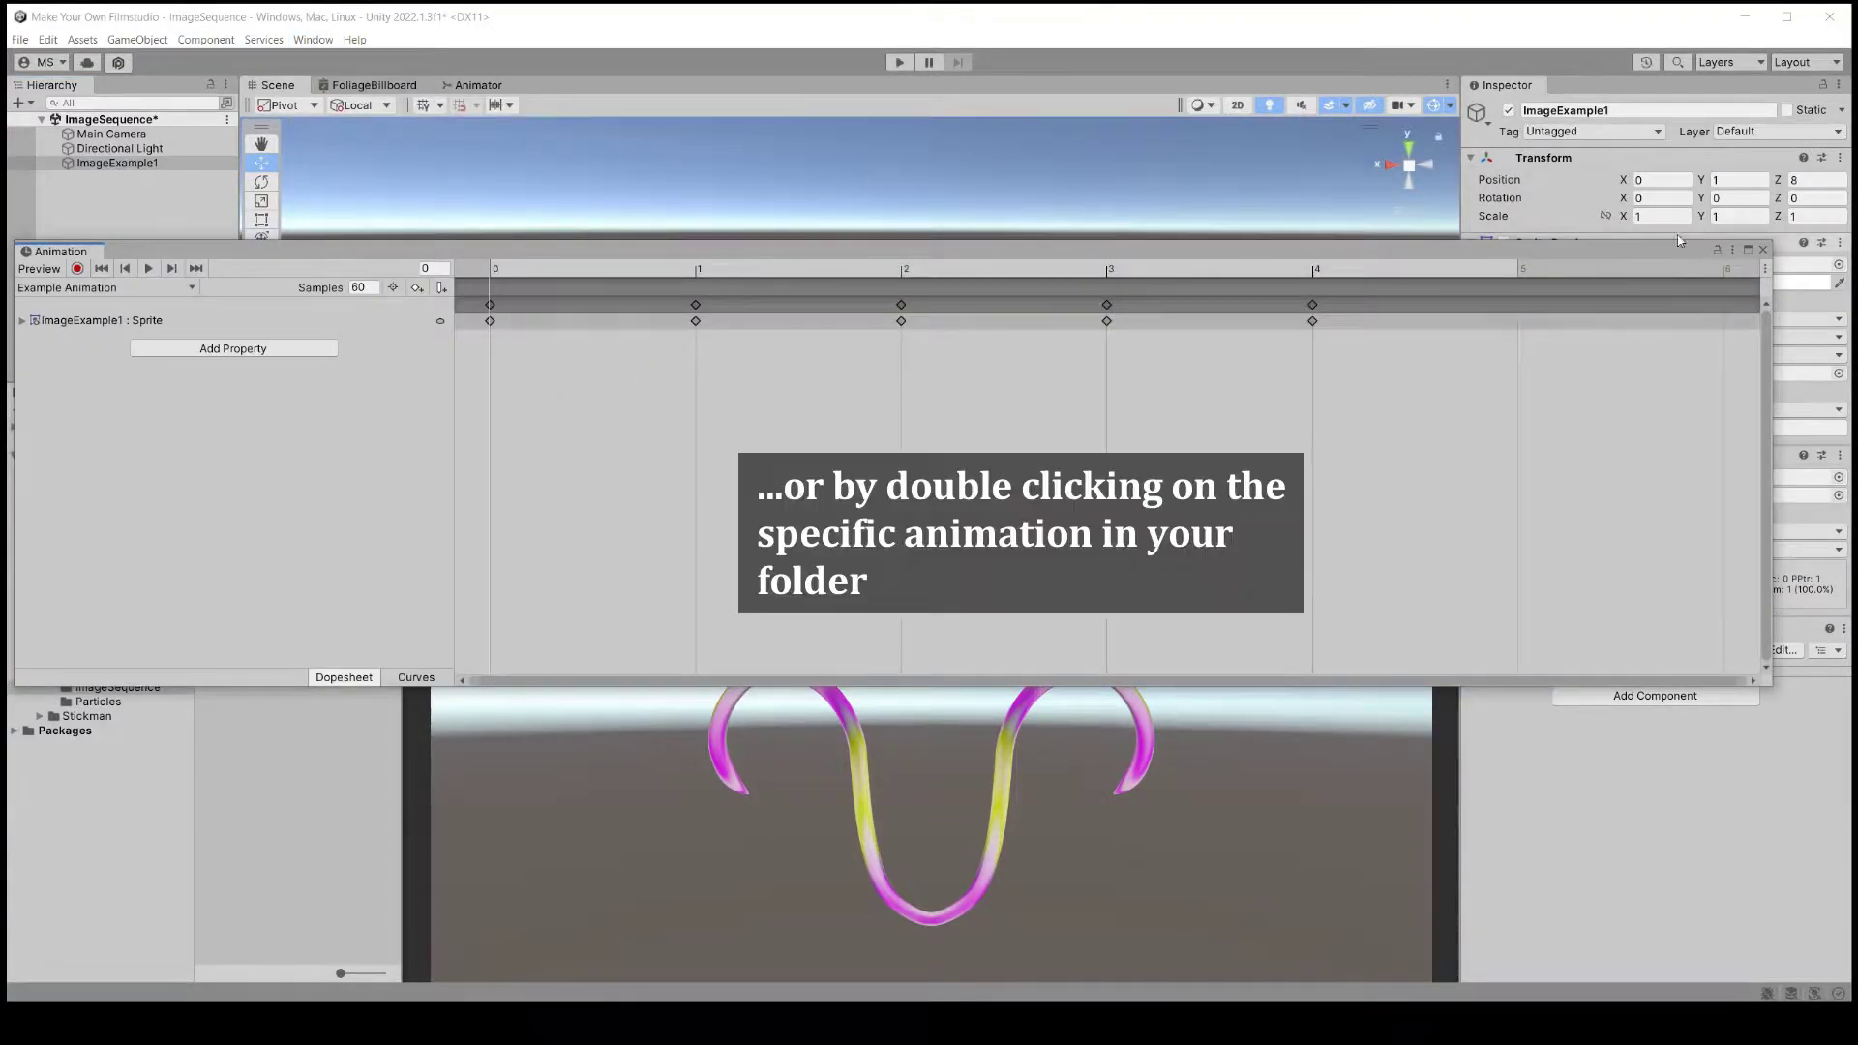
left_click(1763, 250)
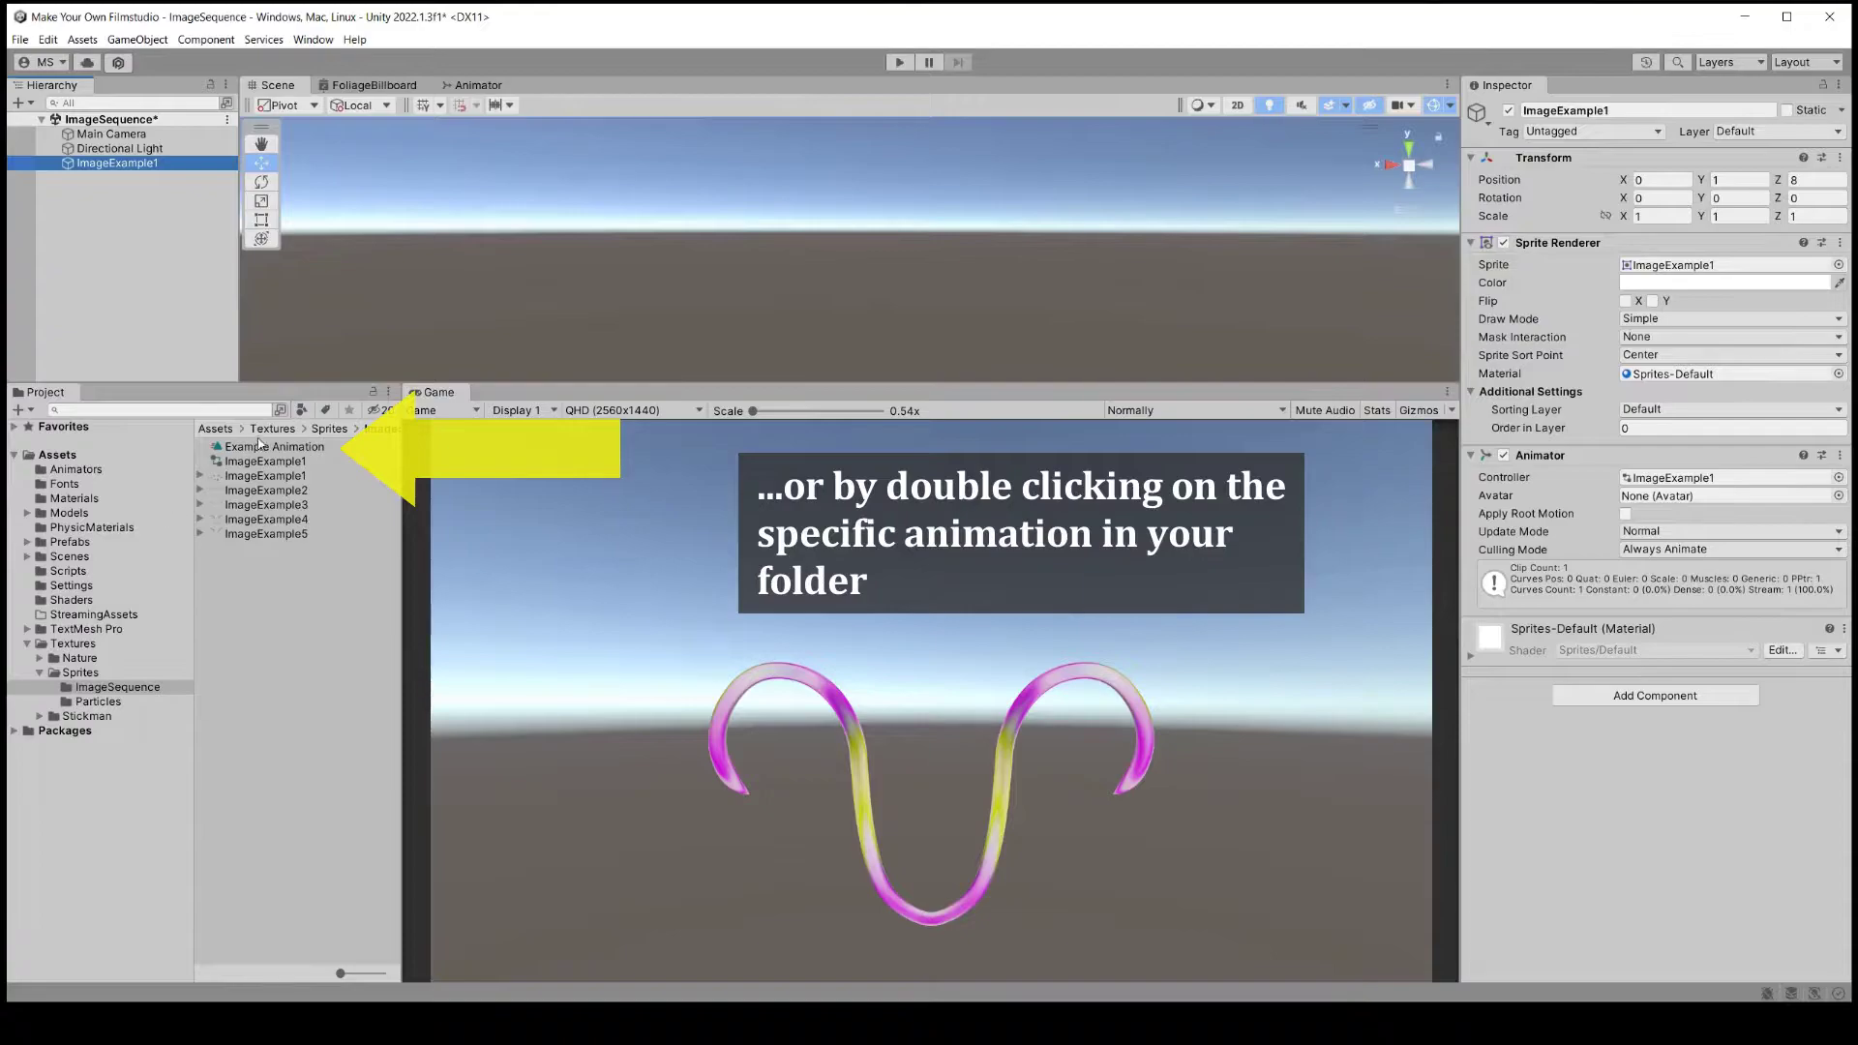
Open the Example Animation clip from the project folder and set its sample rate to 12
left_click(262, 449)
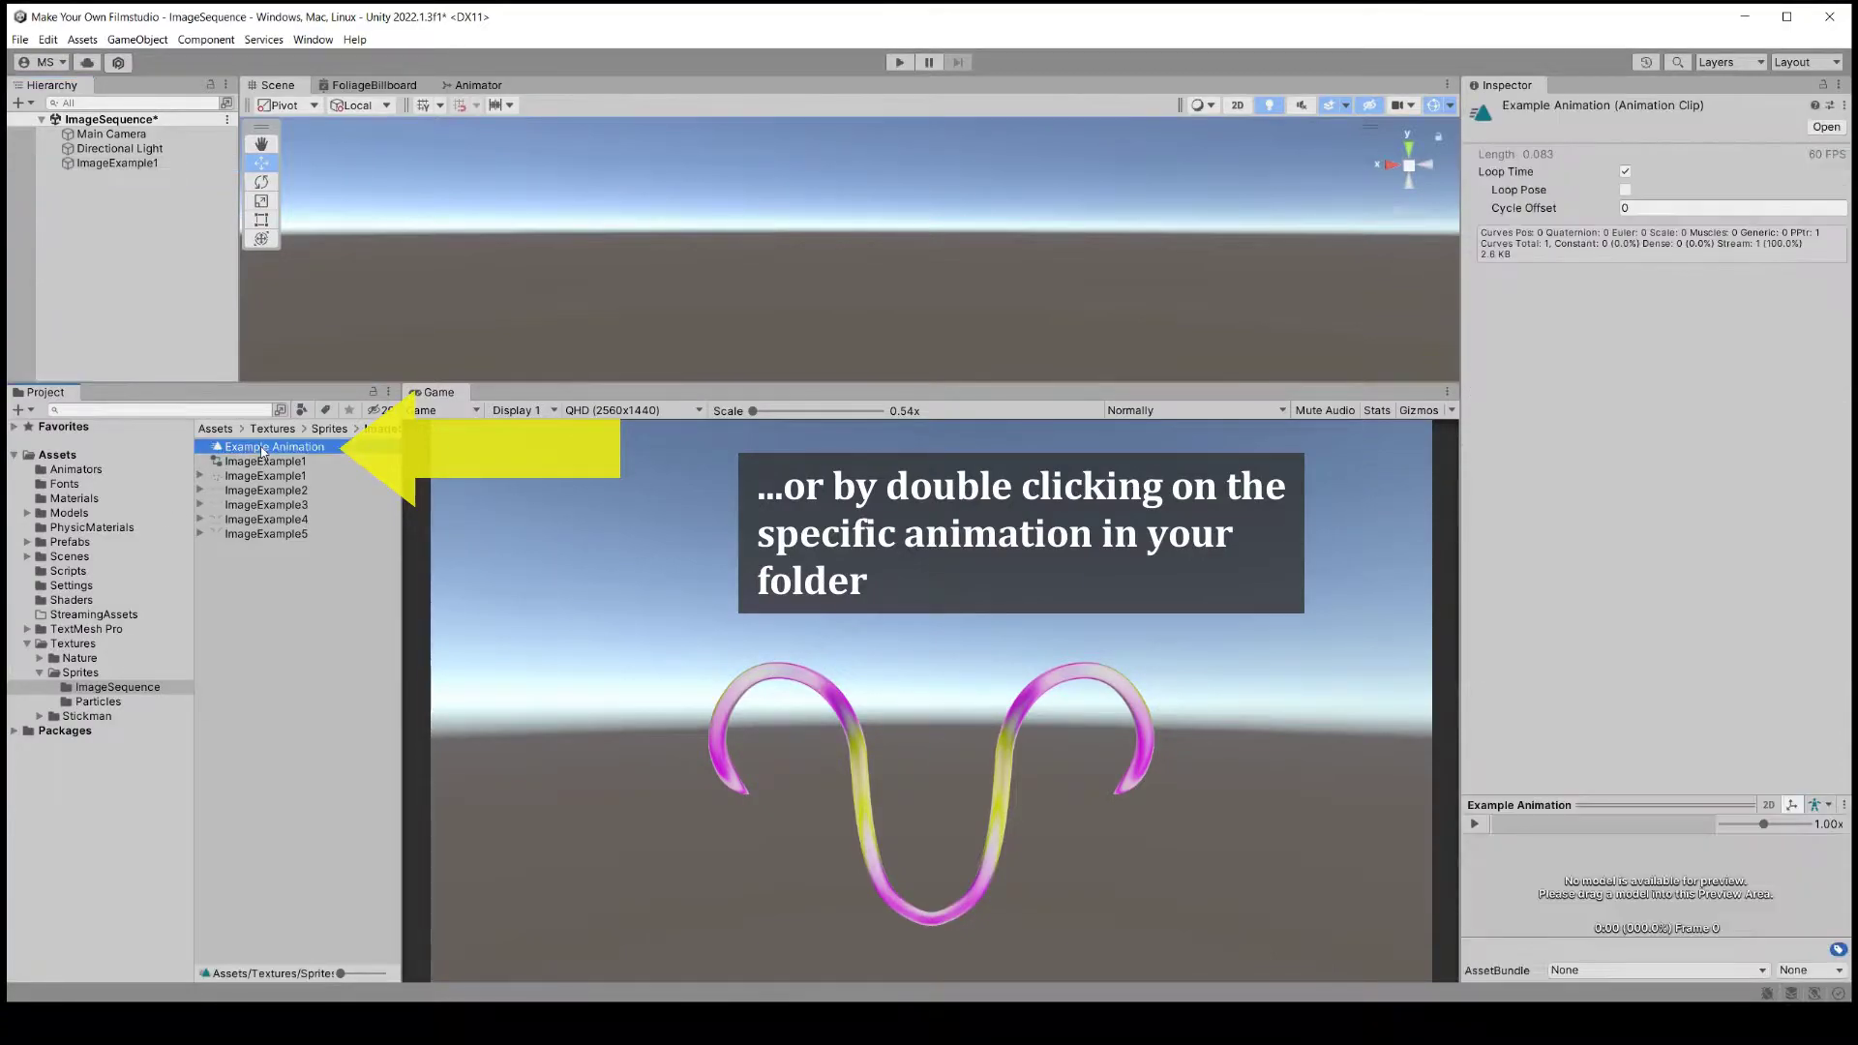
double_click(262, 449)
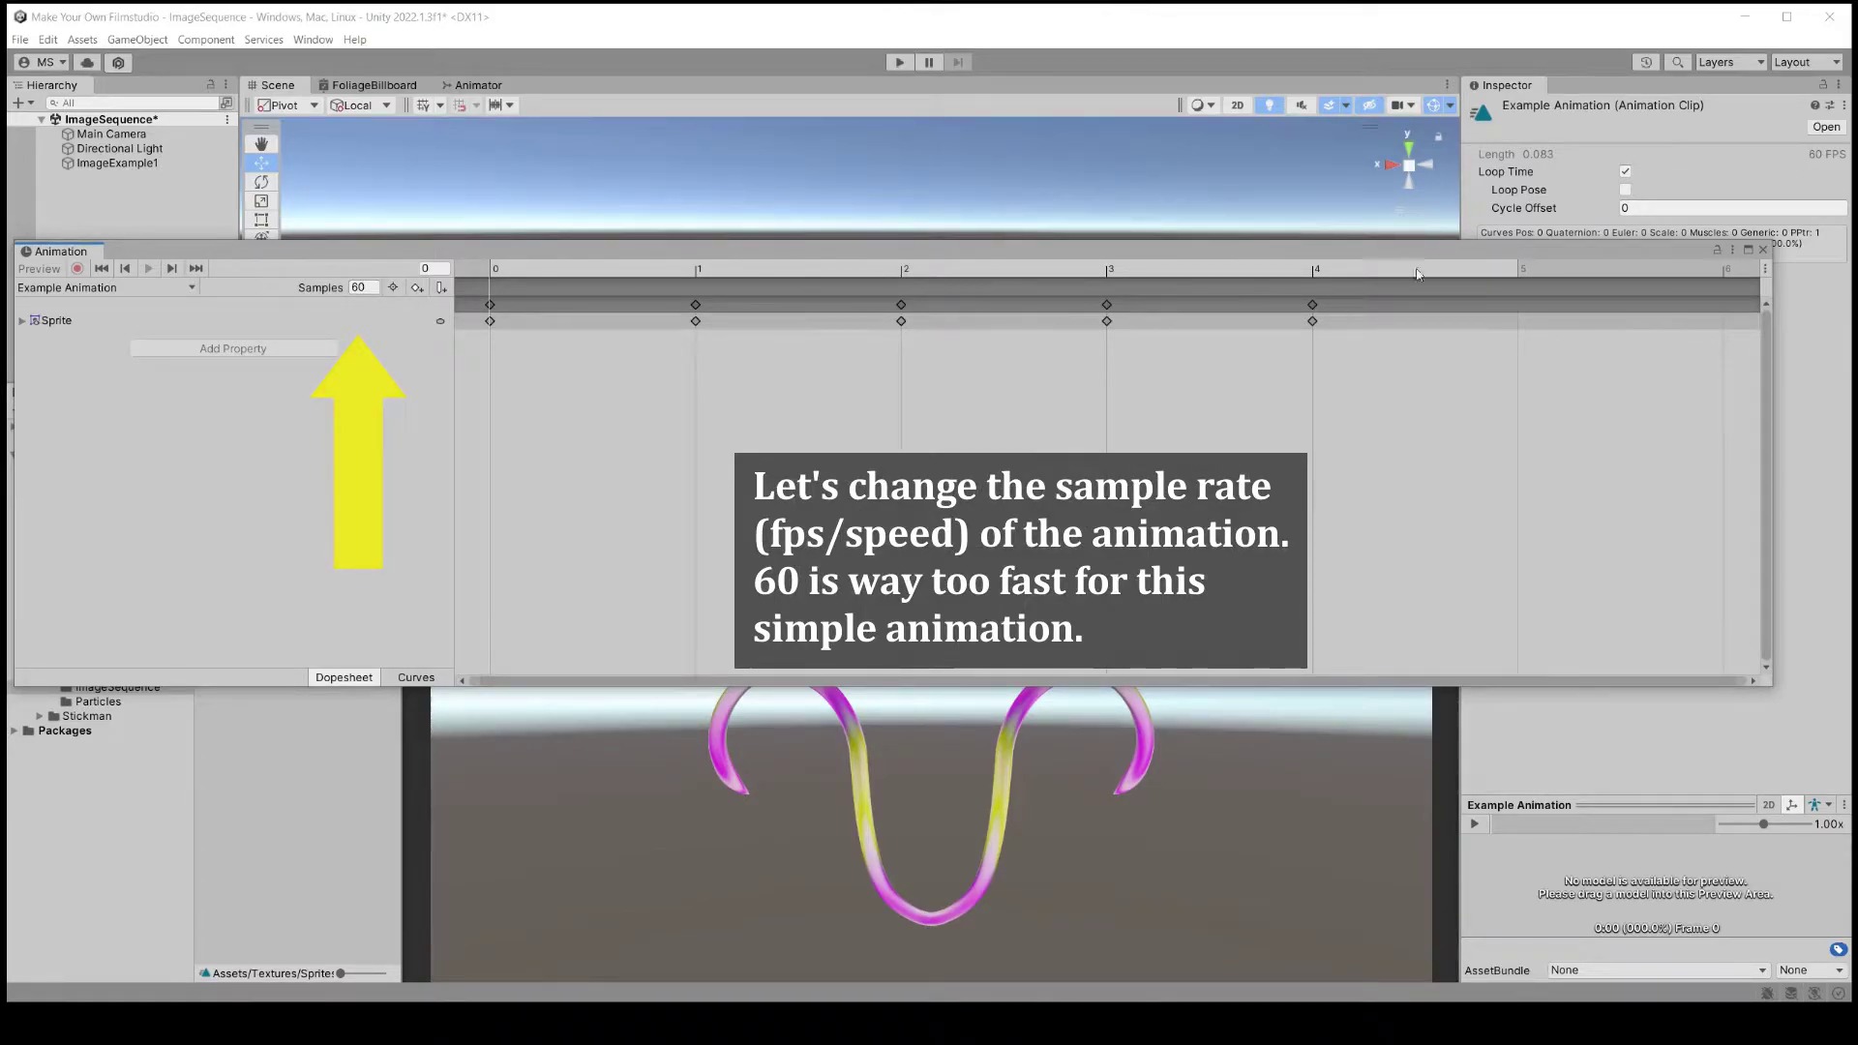
left_click(1763, 271)
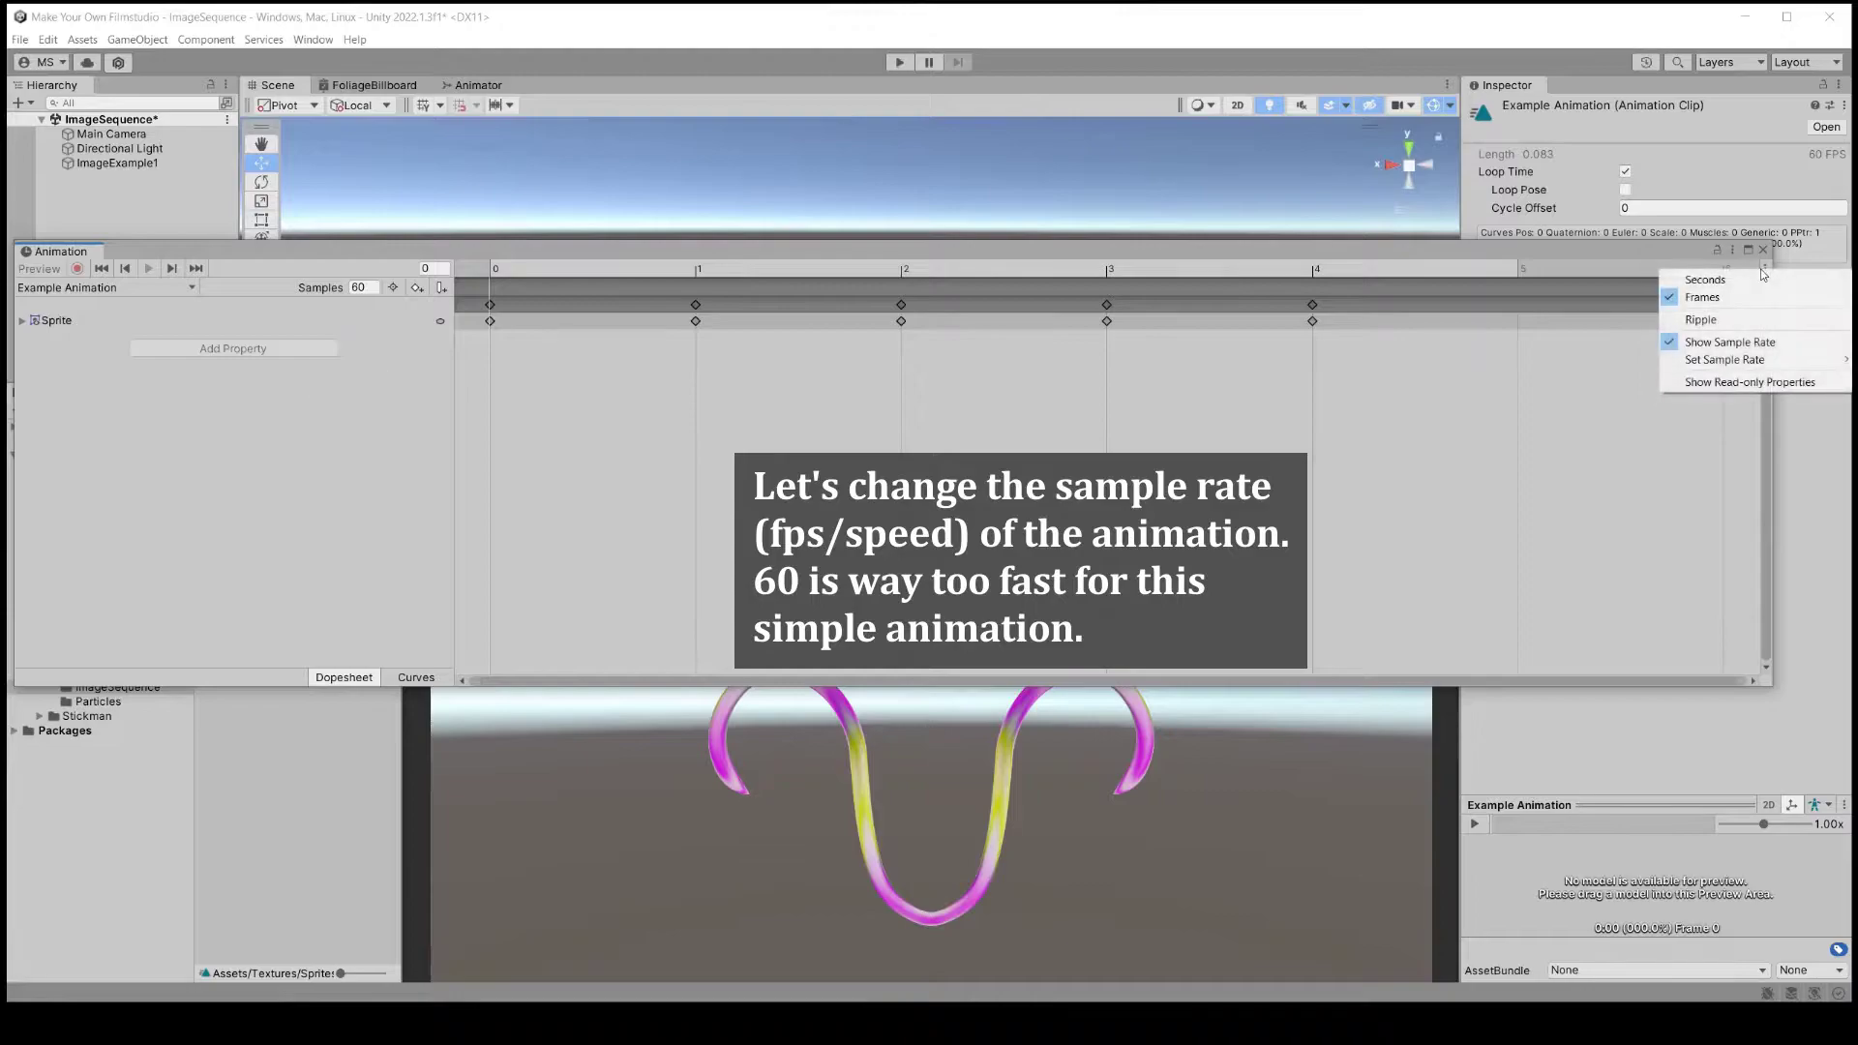
mouse_move(1739, 361)
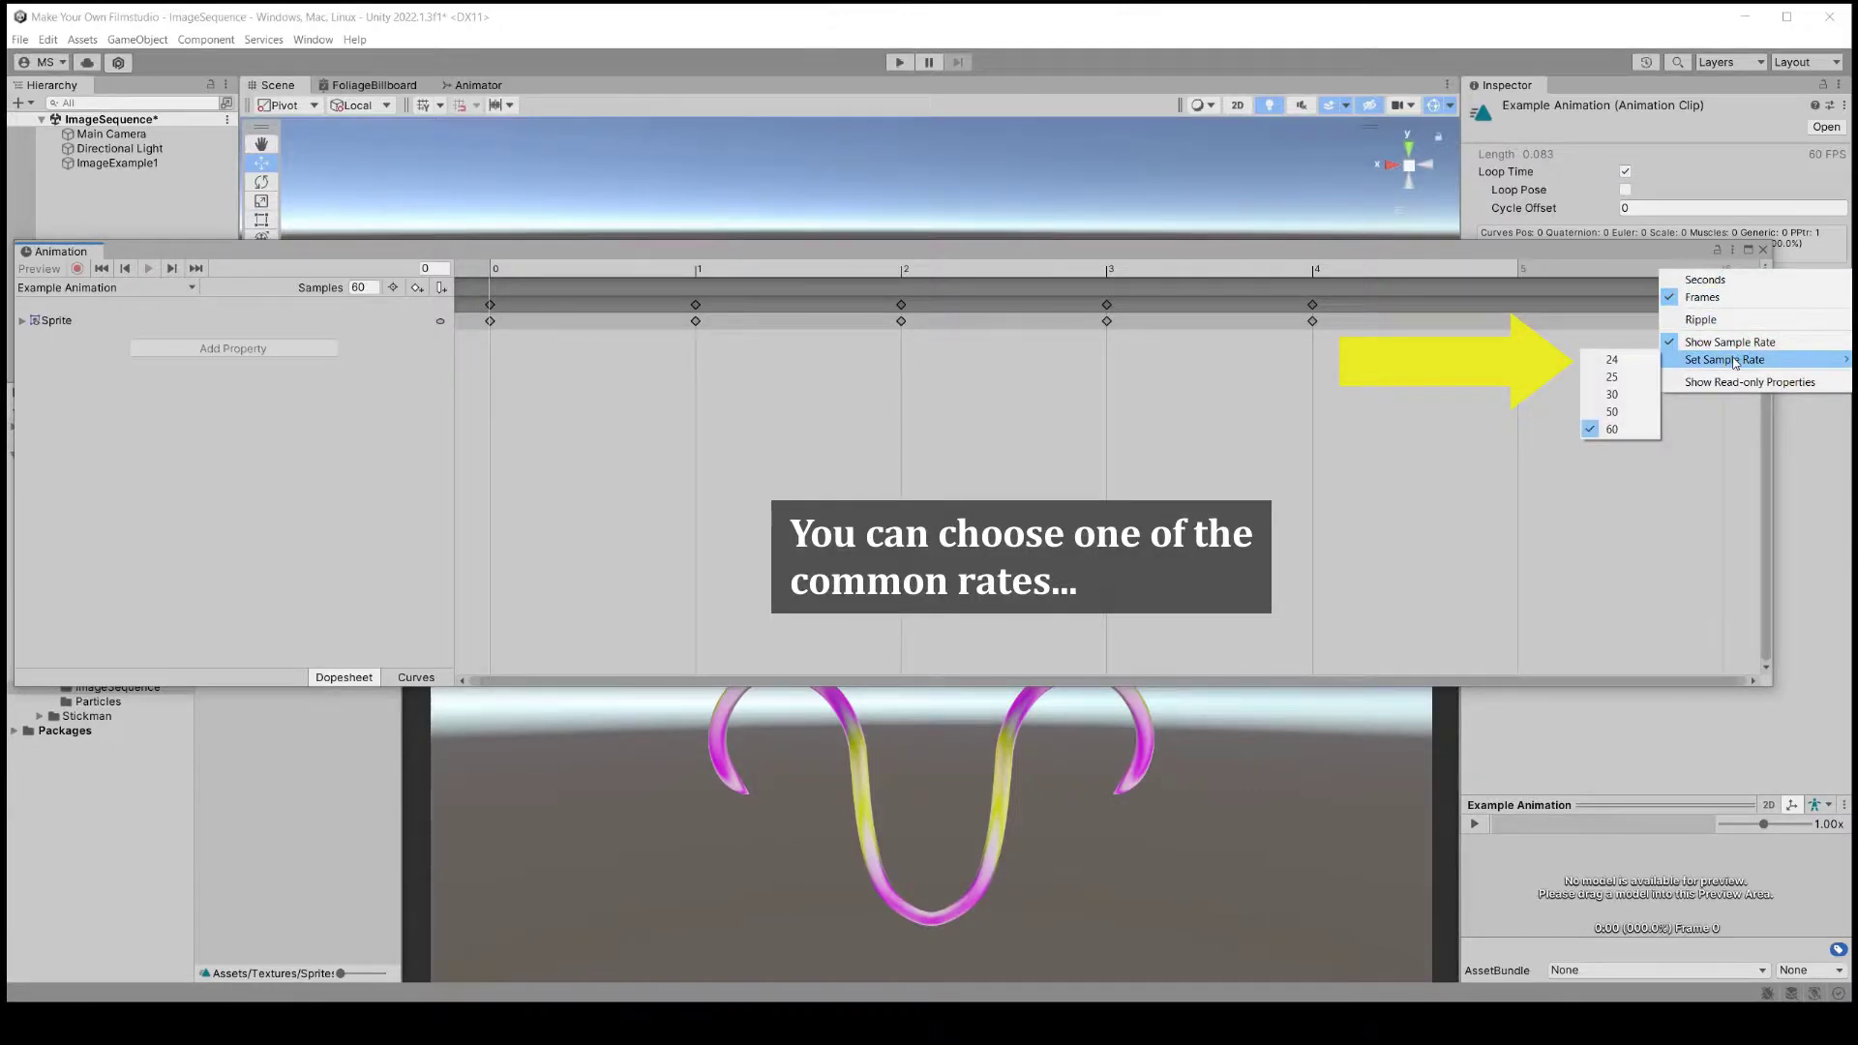
left_click(369, 287)
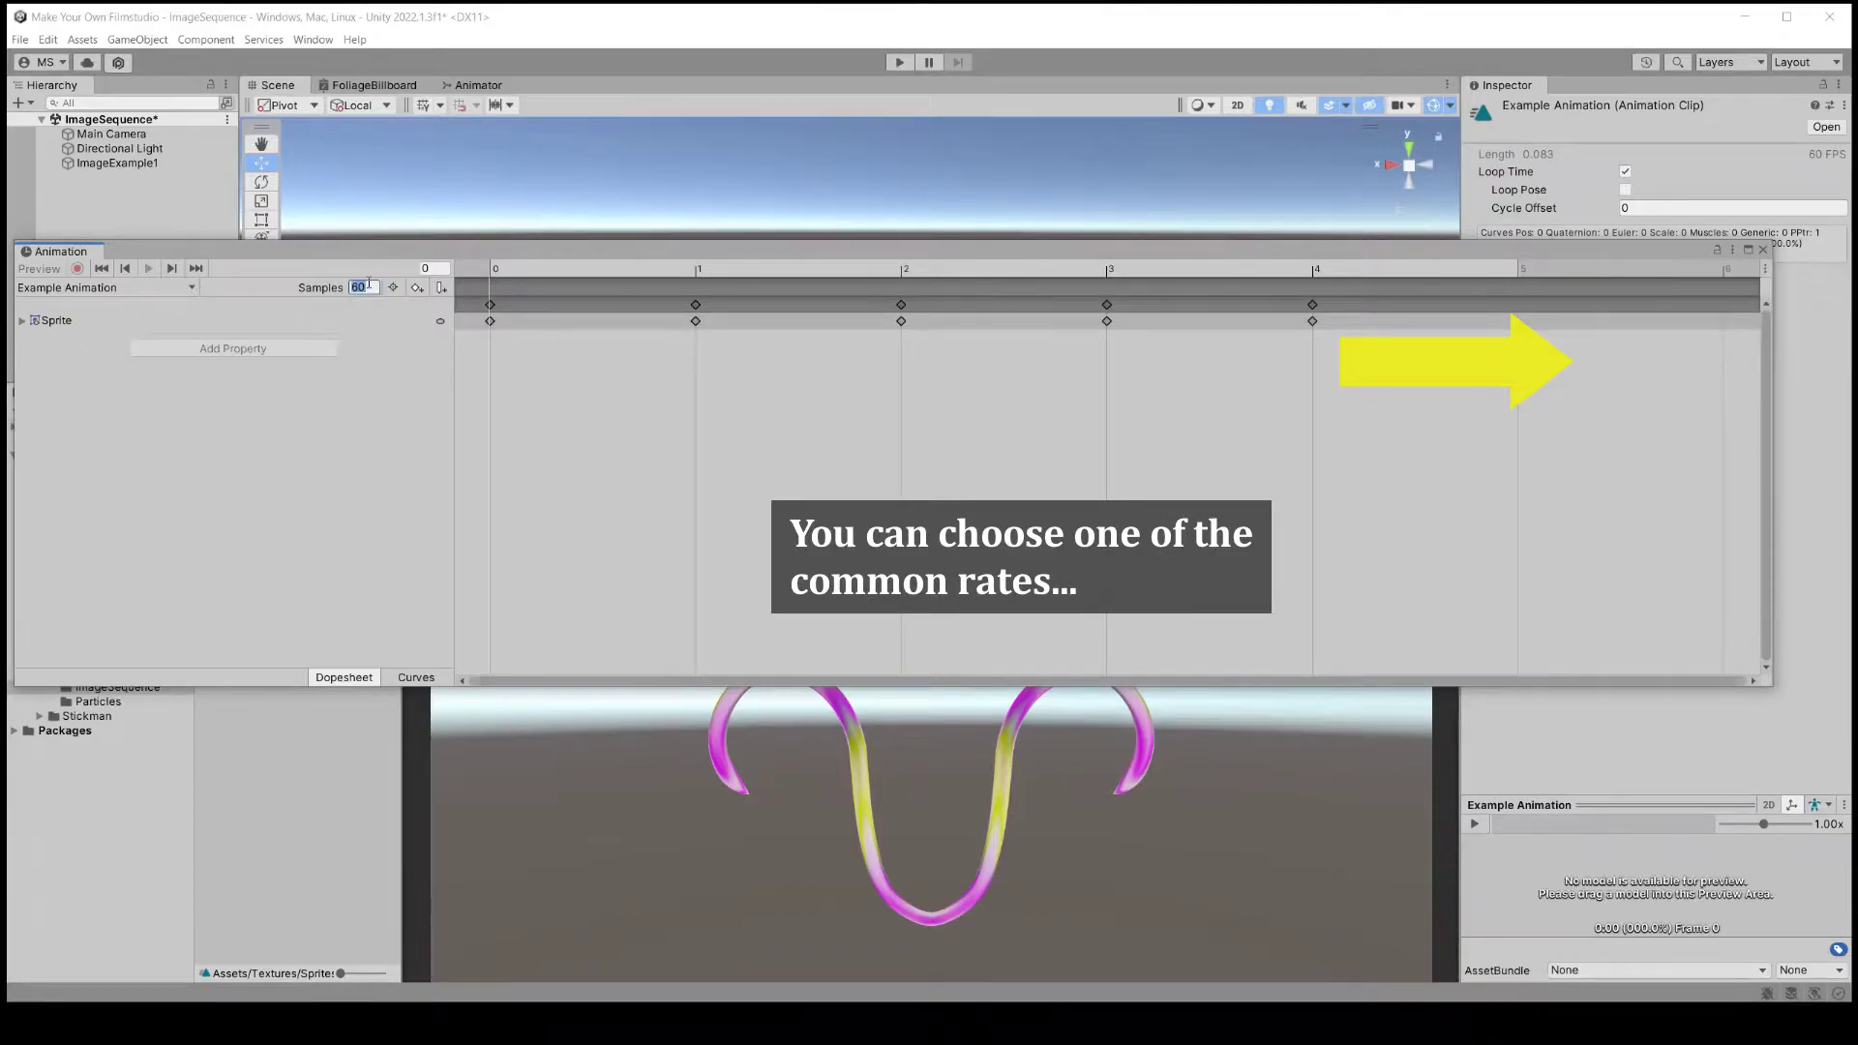
type("1")
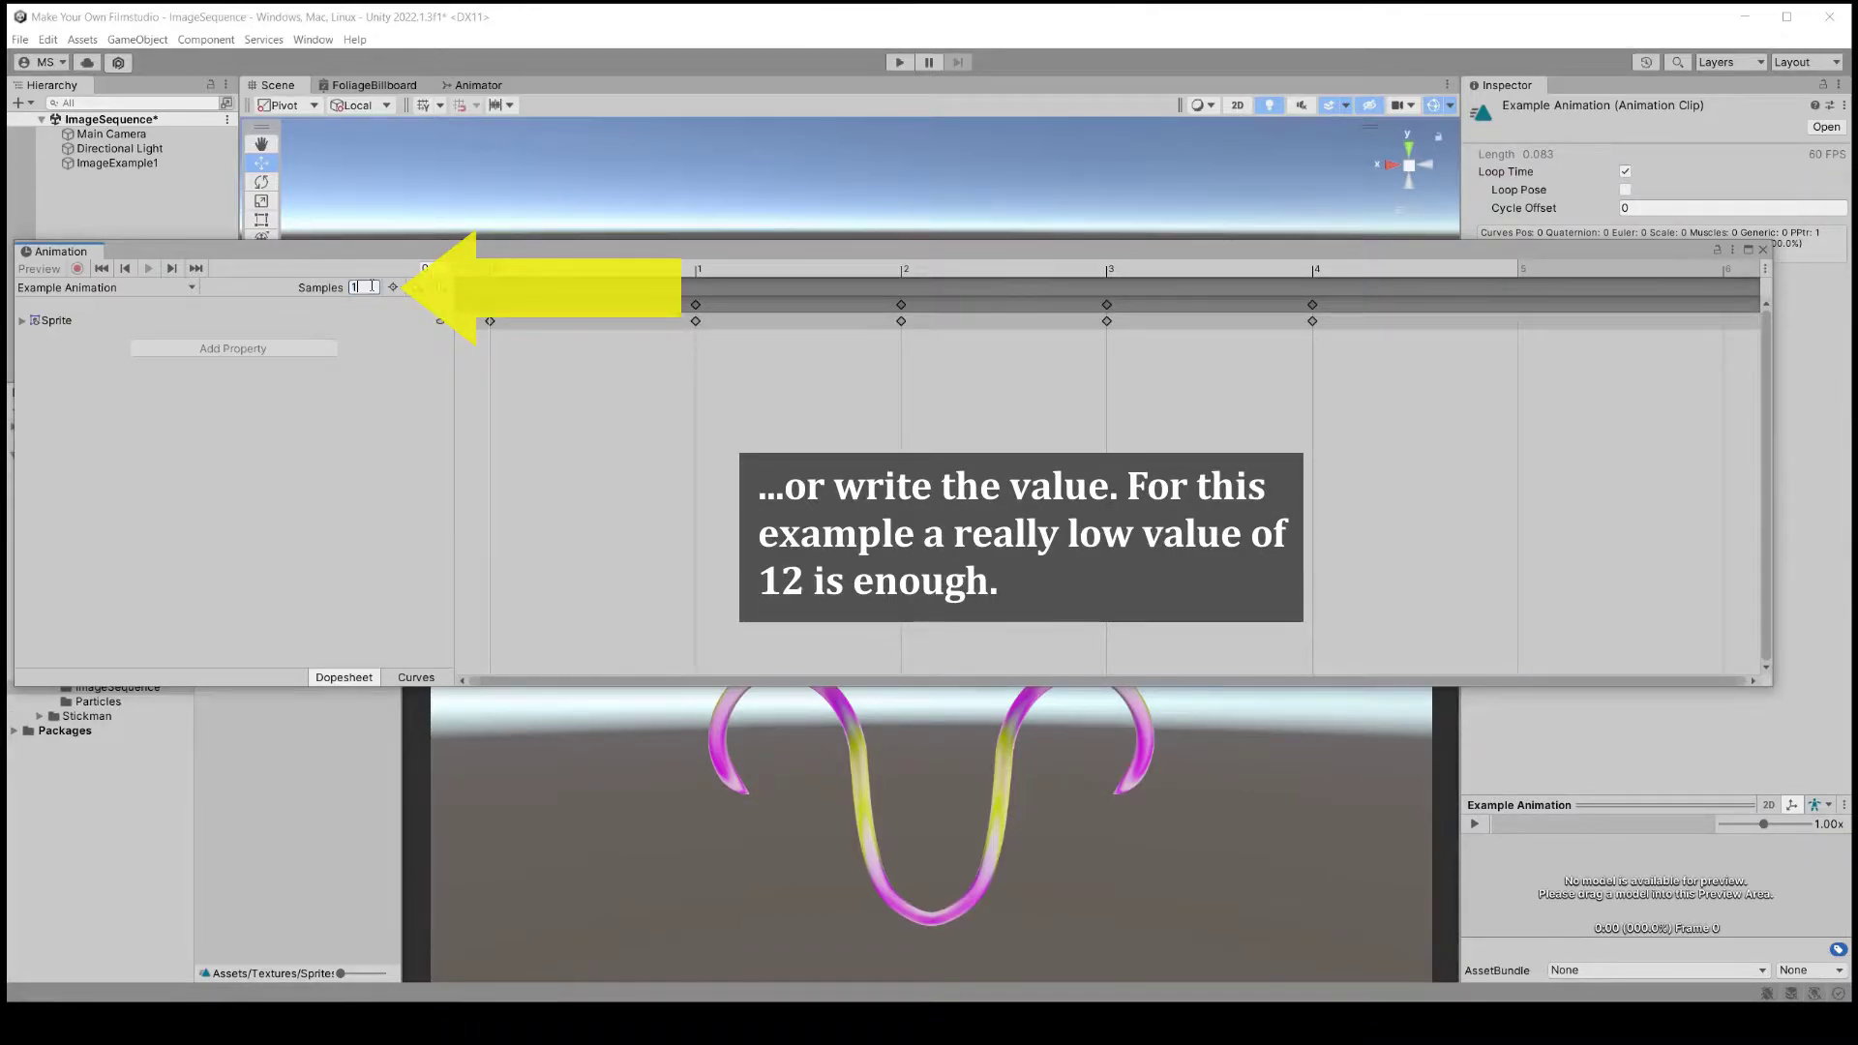
type("2")
key("Return")
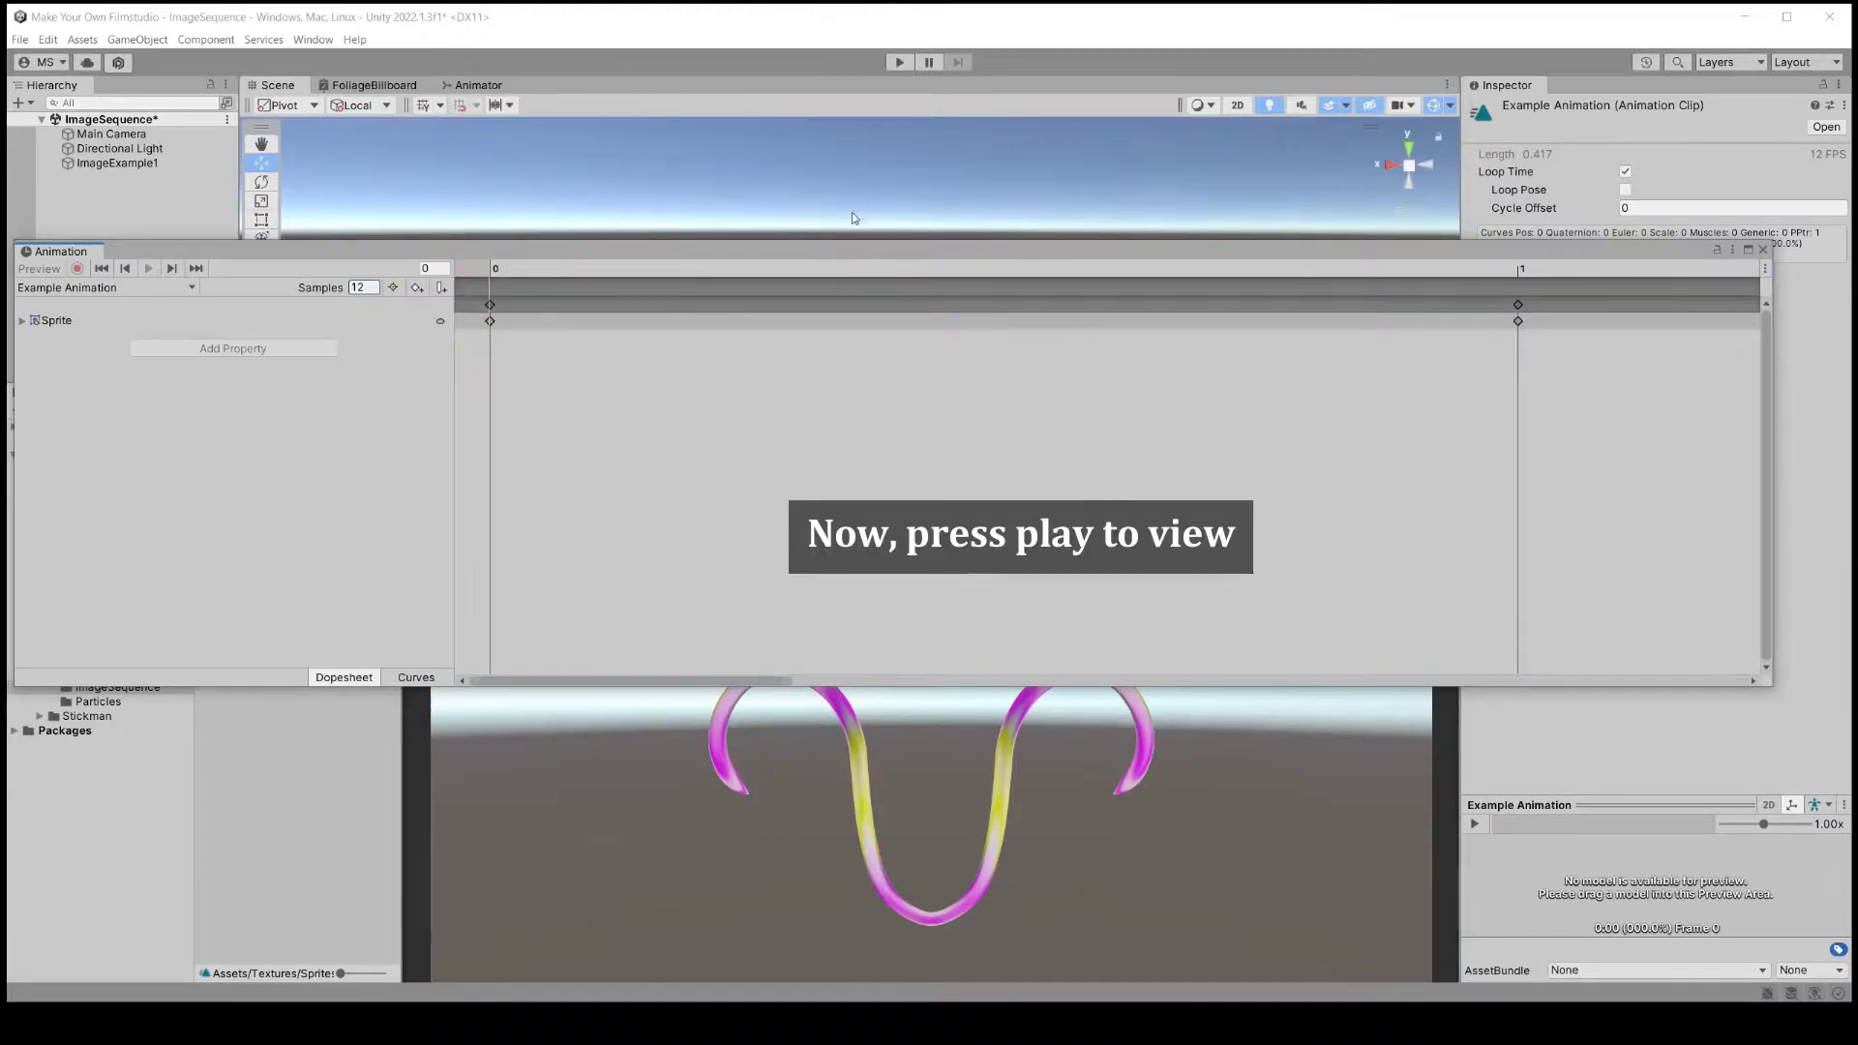
Move and shrink the Animation window to uncover the Game view, run the scene to watch the looping animation, and stop it
left_click_drag(863, 252, 865, 193)
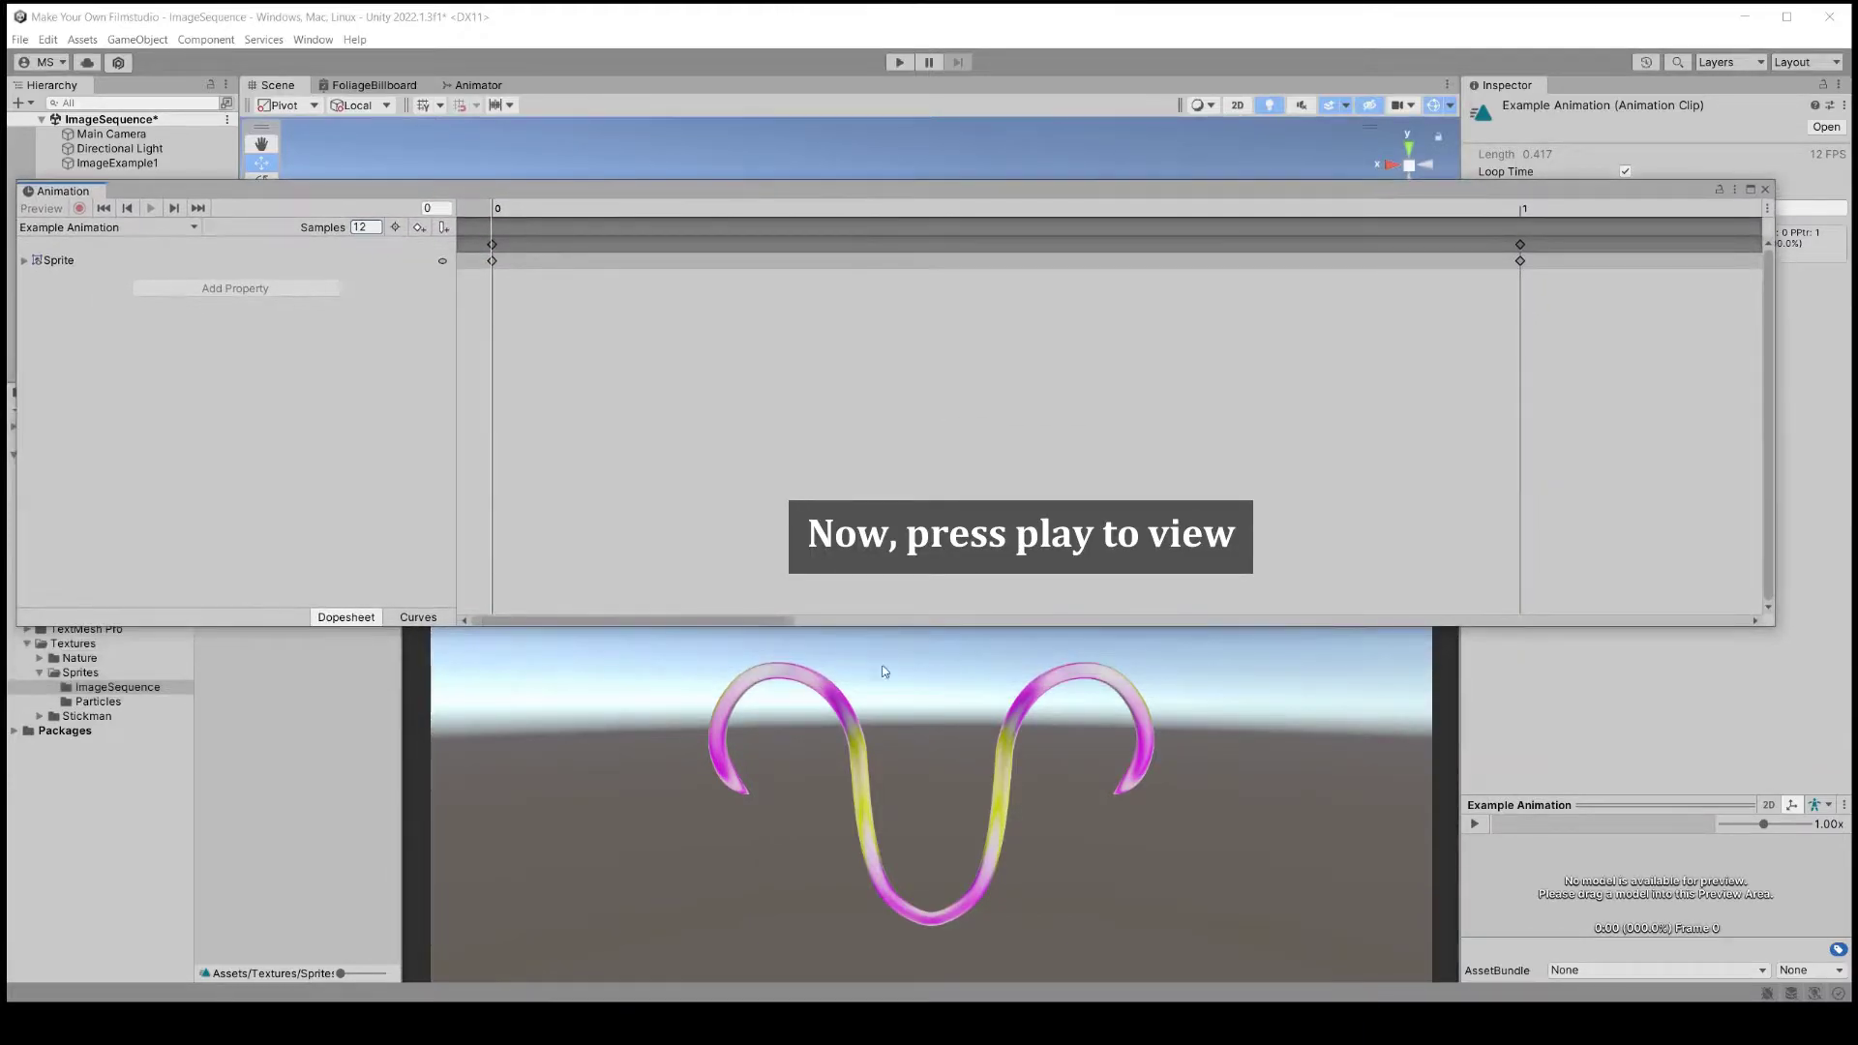
left_click_drag(906, 625, 904, 379)
left_click(899, 62)
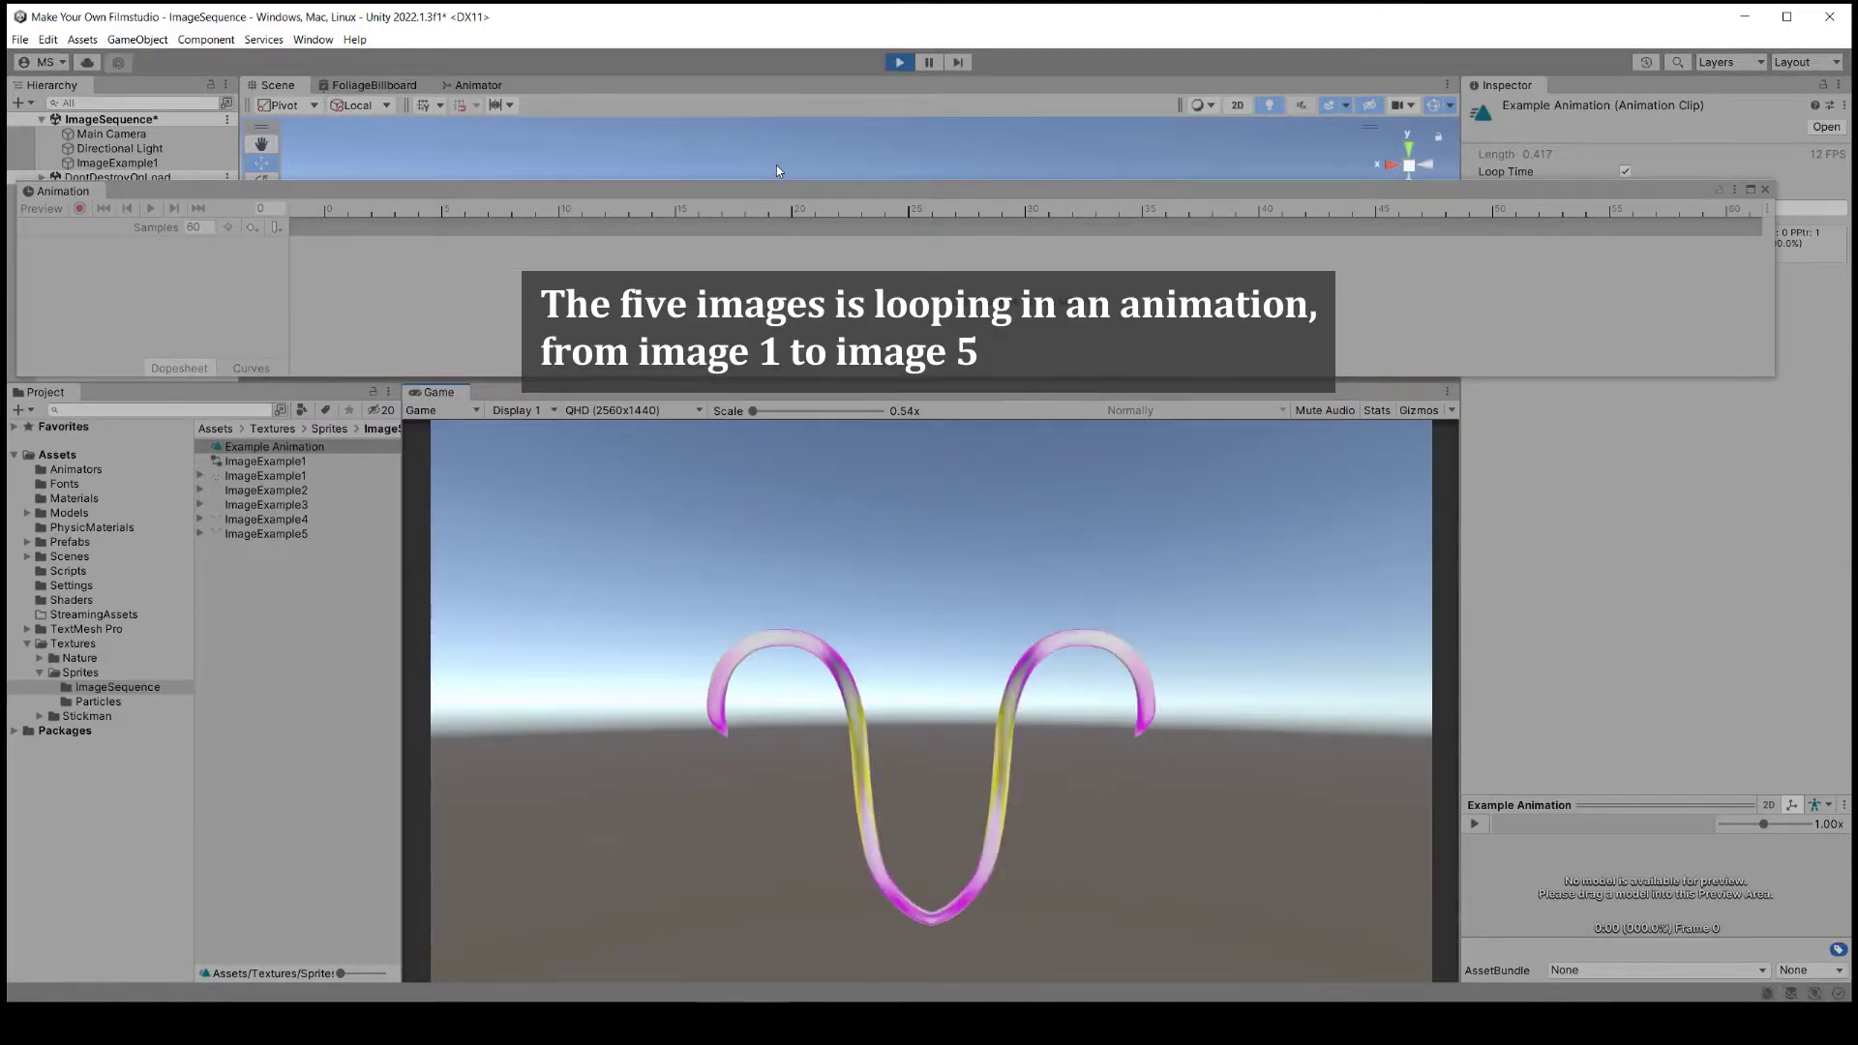
left_click(900, 64)
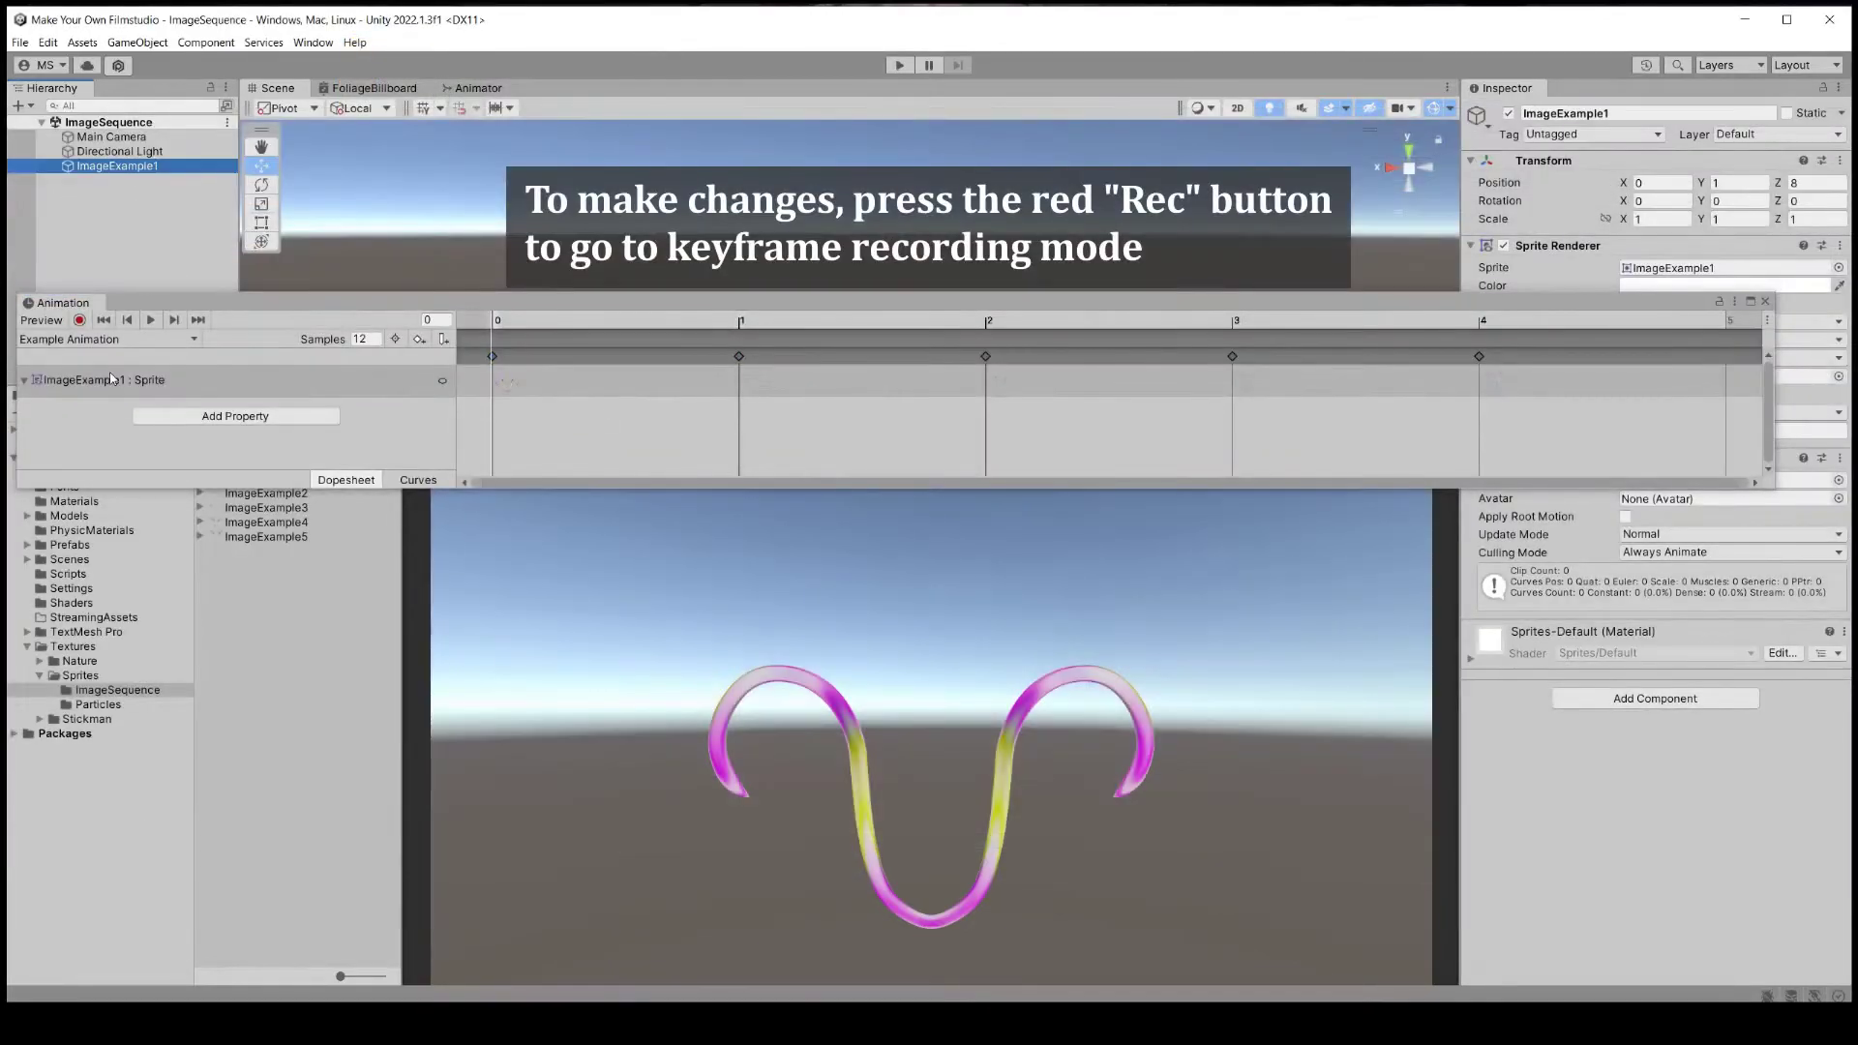
Turn on keyframe recording for Example Animation, select the second keyframe and place the playhead at frame 1
left_click(80, 322)
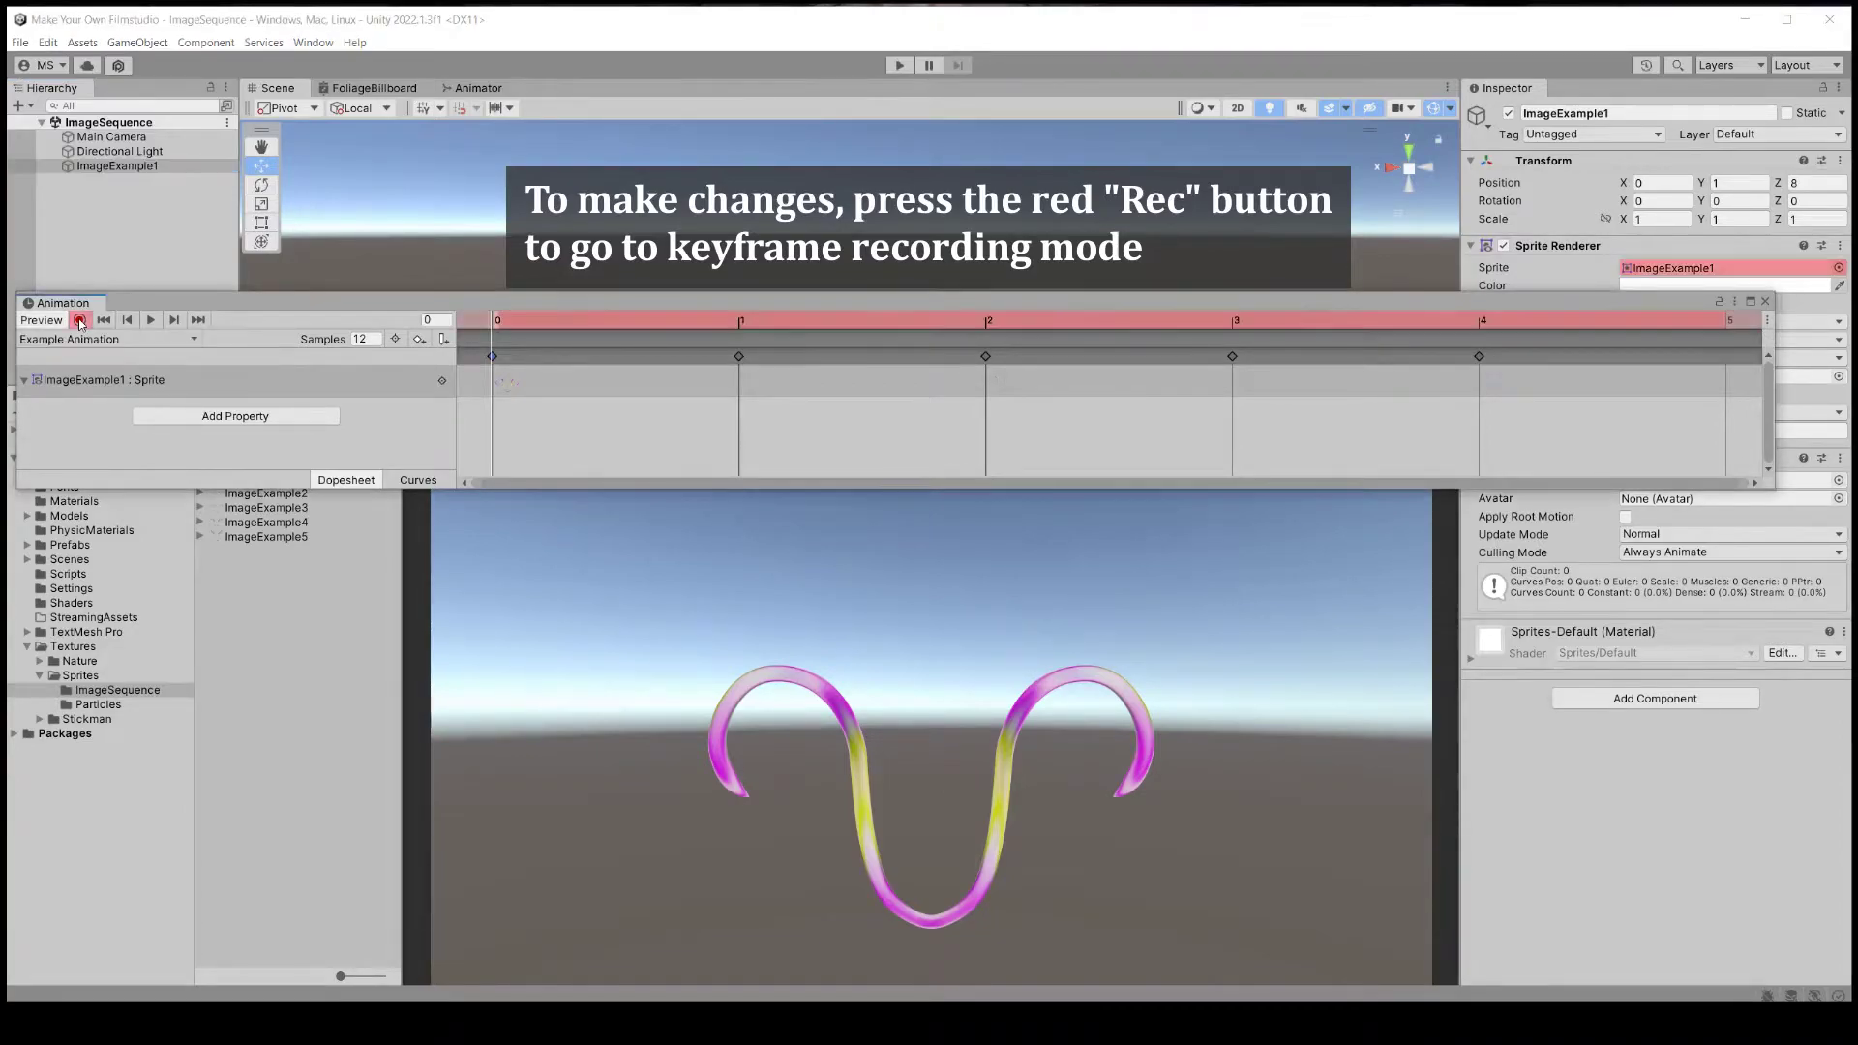
left_click(494, 357)
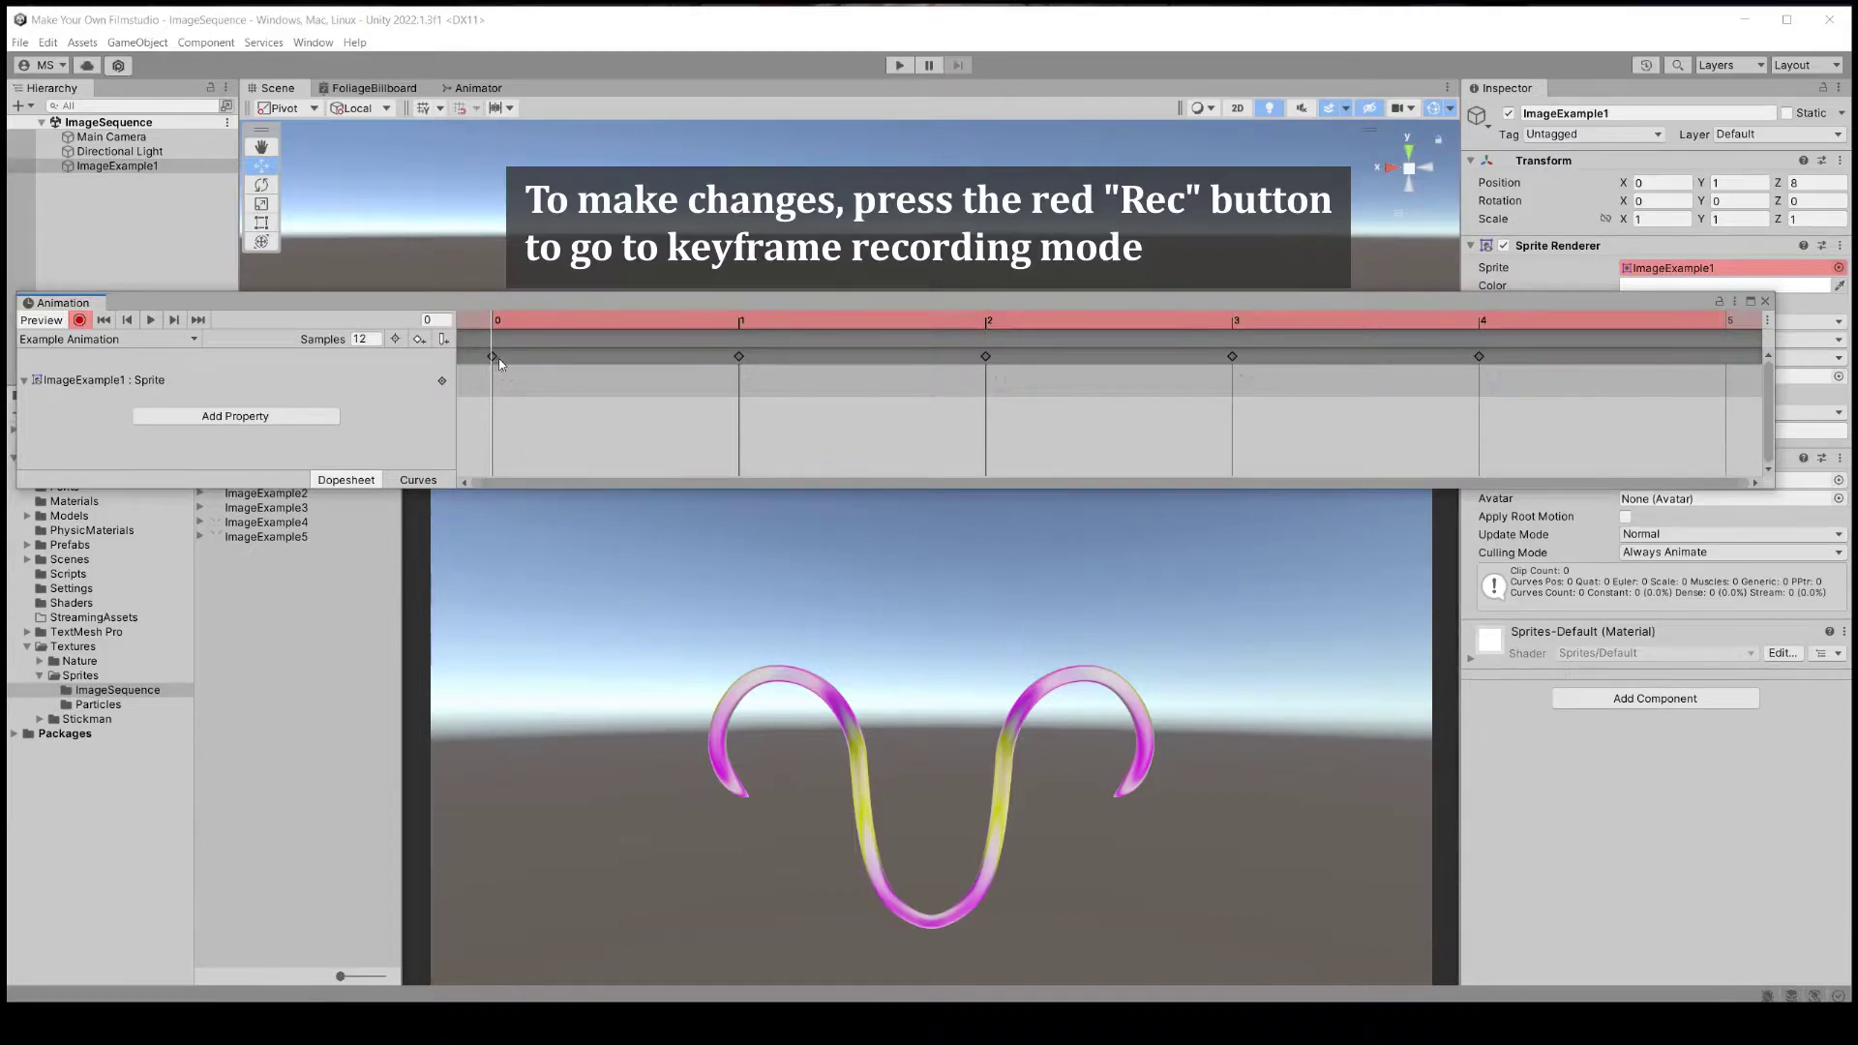
left_click(737, 357)
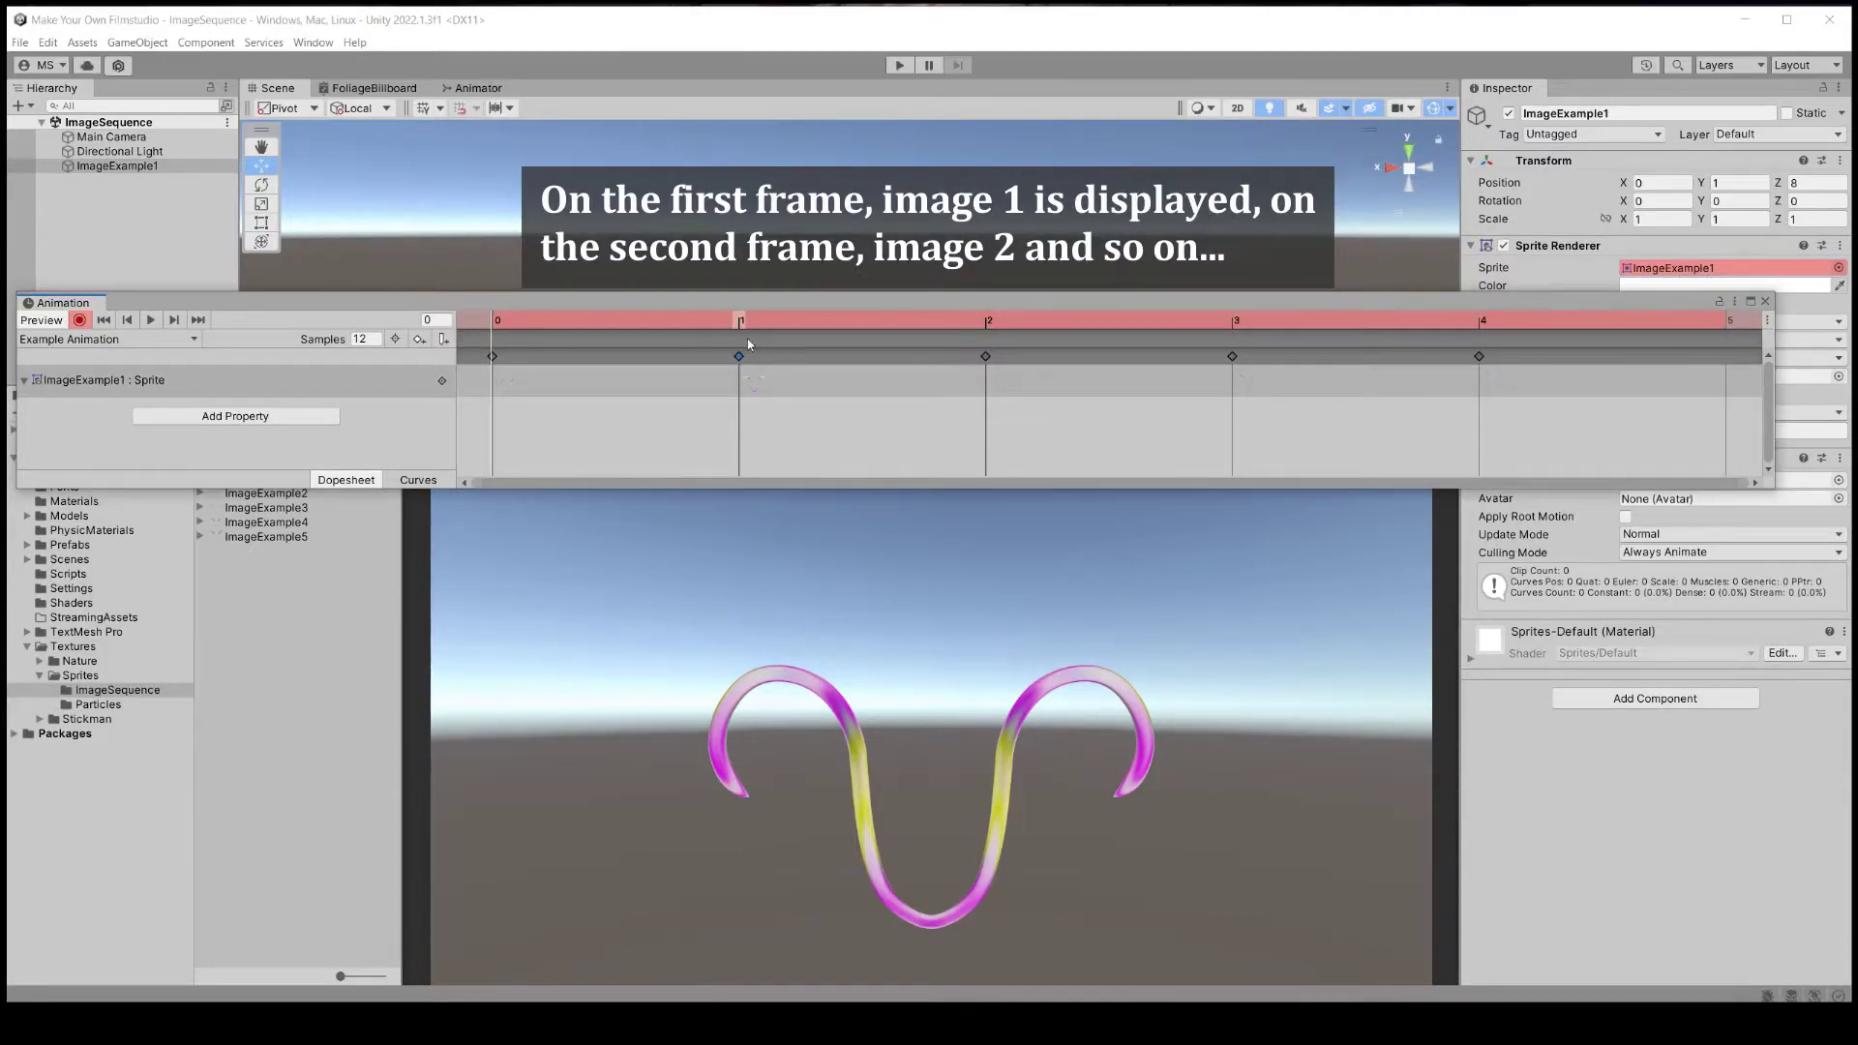
left_click(742, 322)
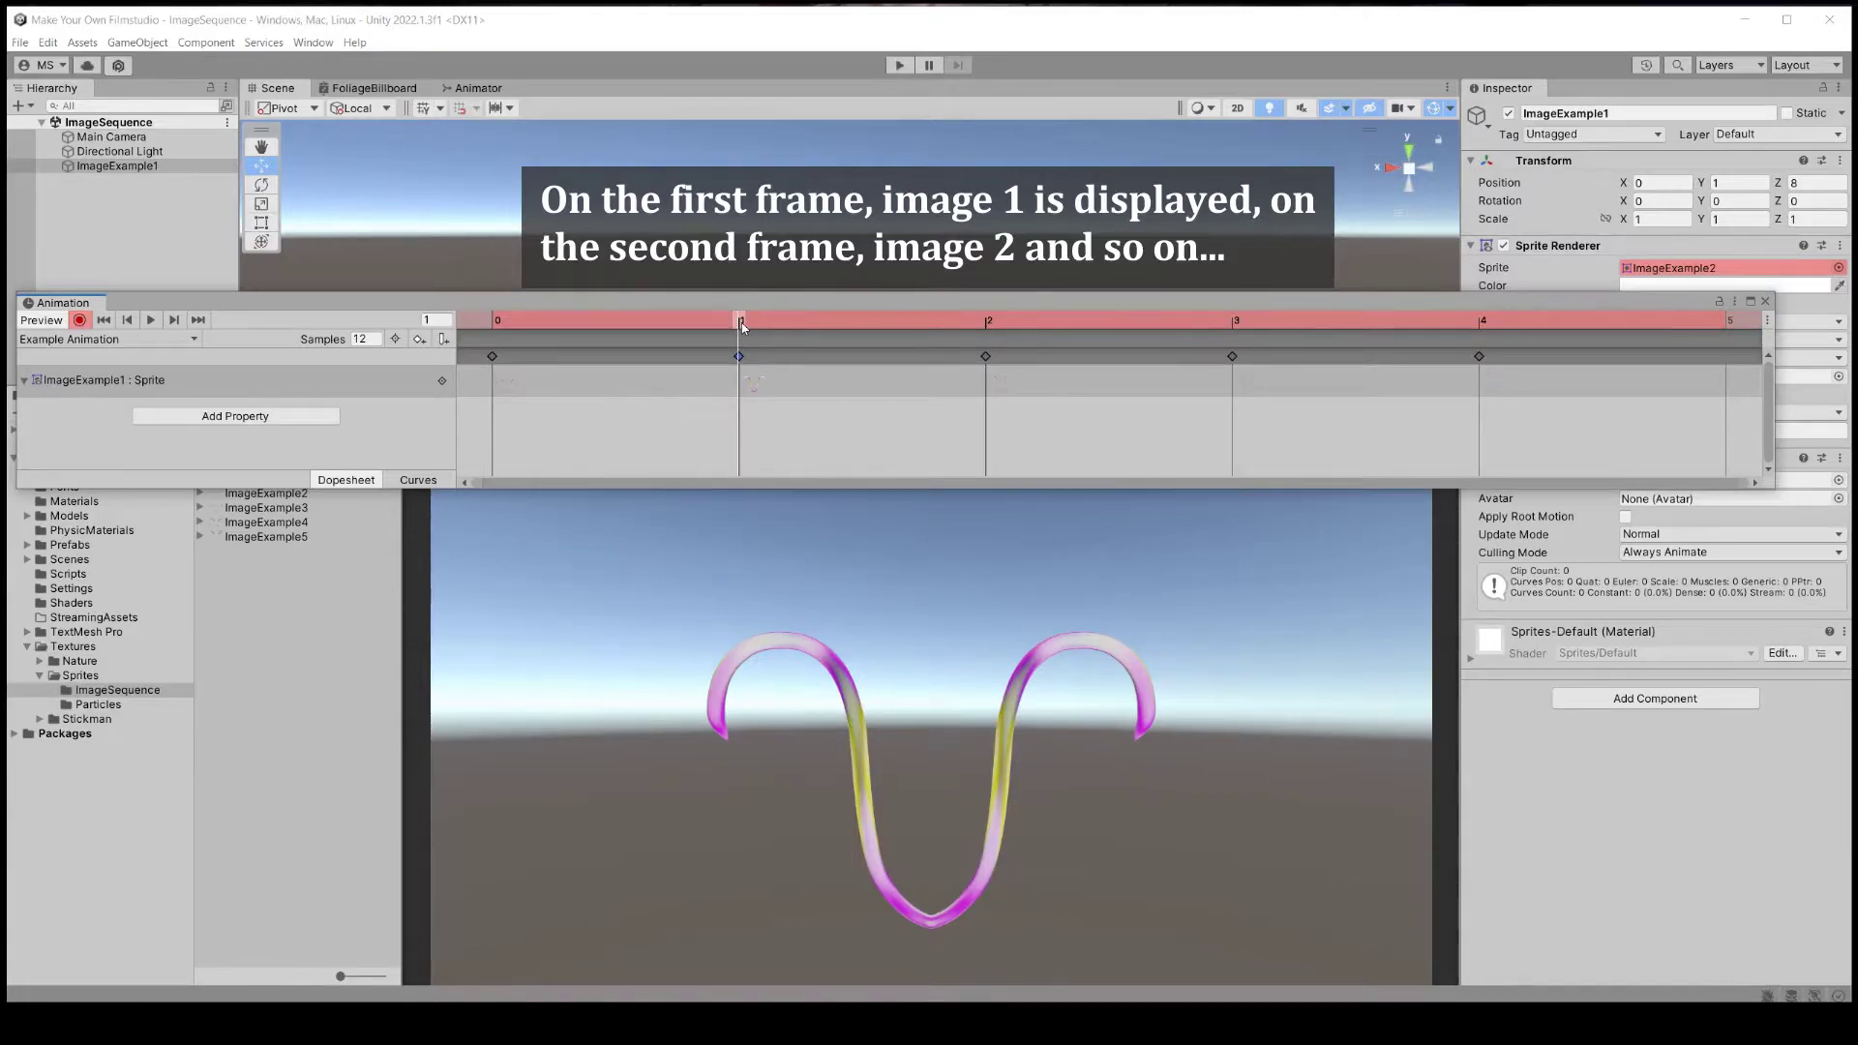
Step through frames 0 to 4 of Example Animation and examine the sprite assigned to each frame
left_click(497, 323)
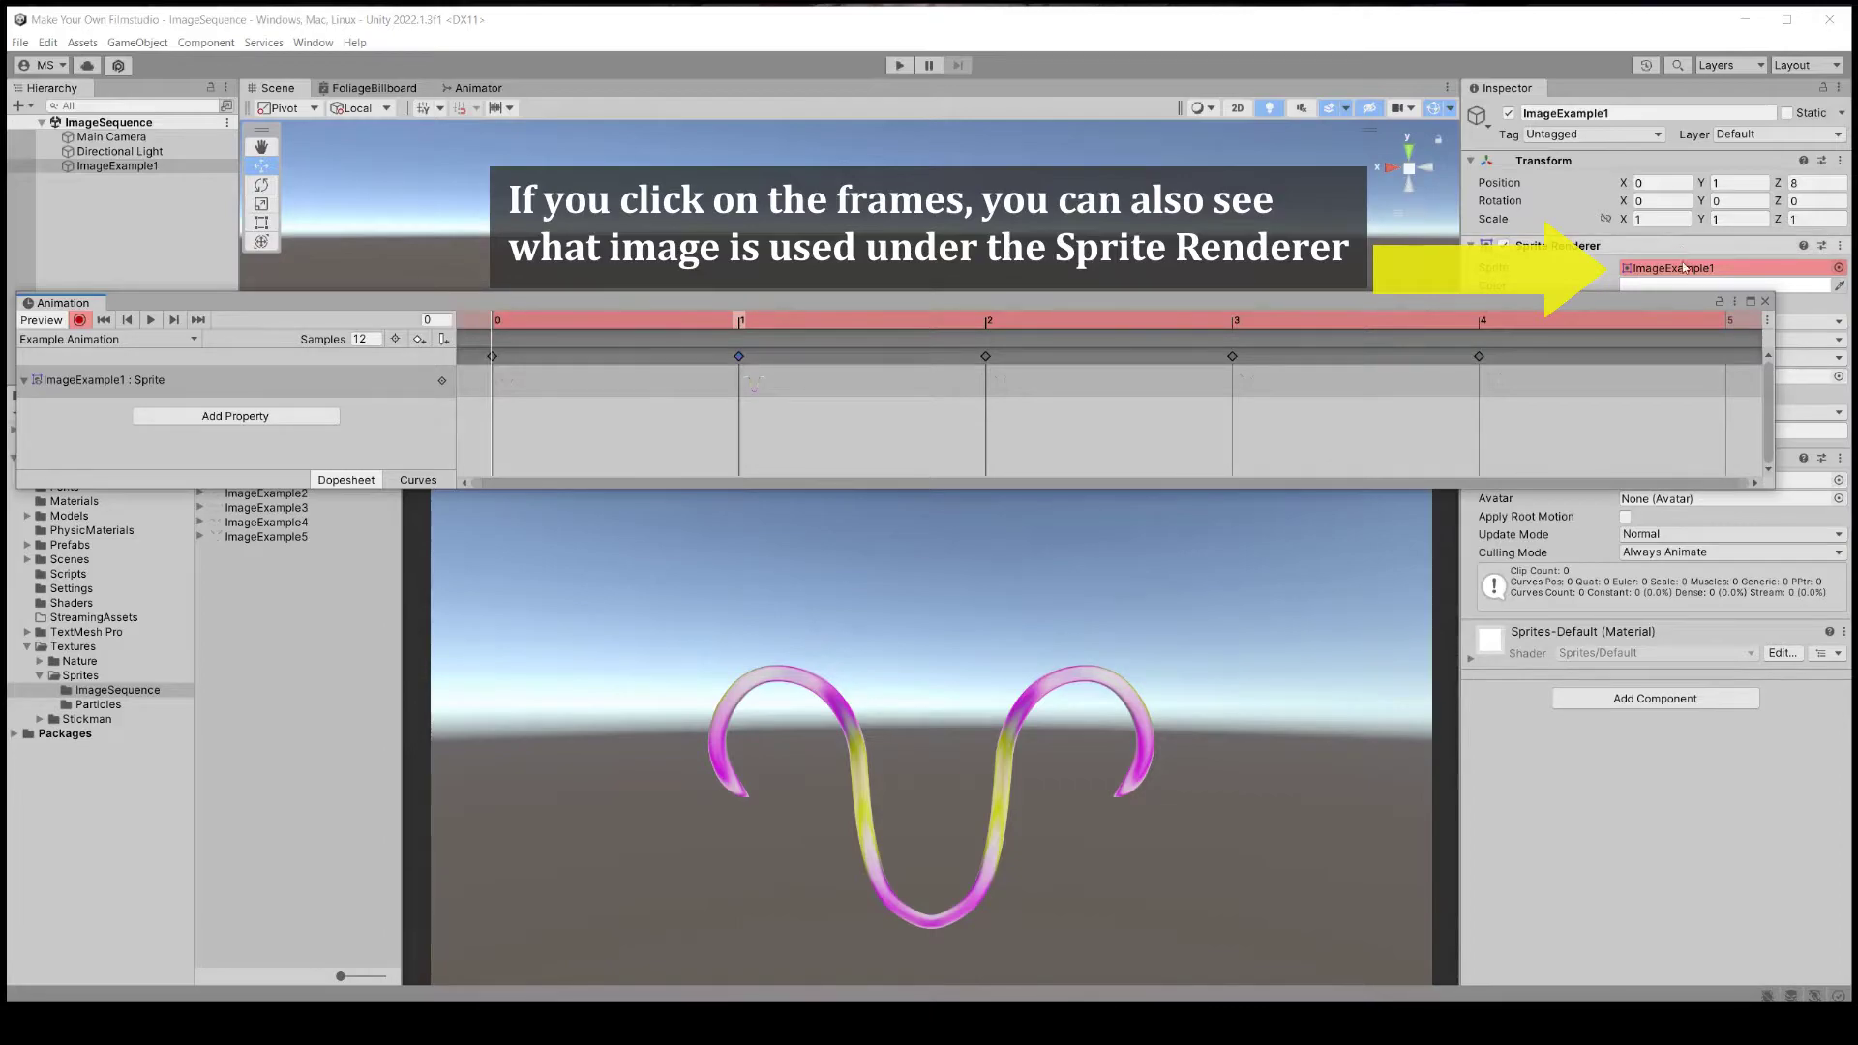
left_click(741, 322)
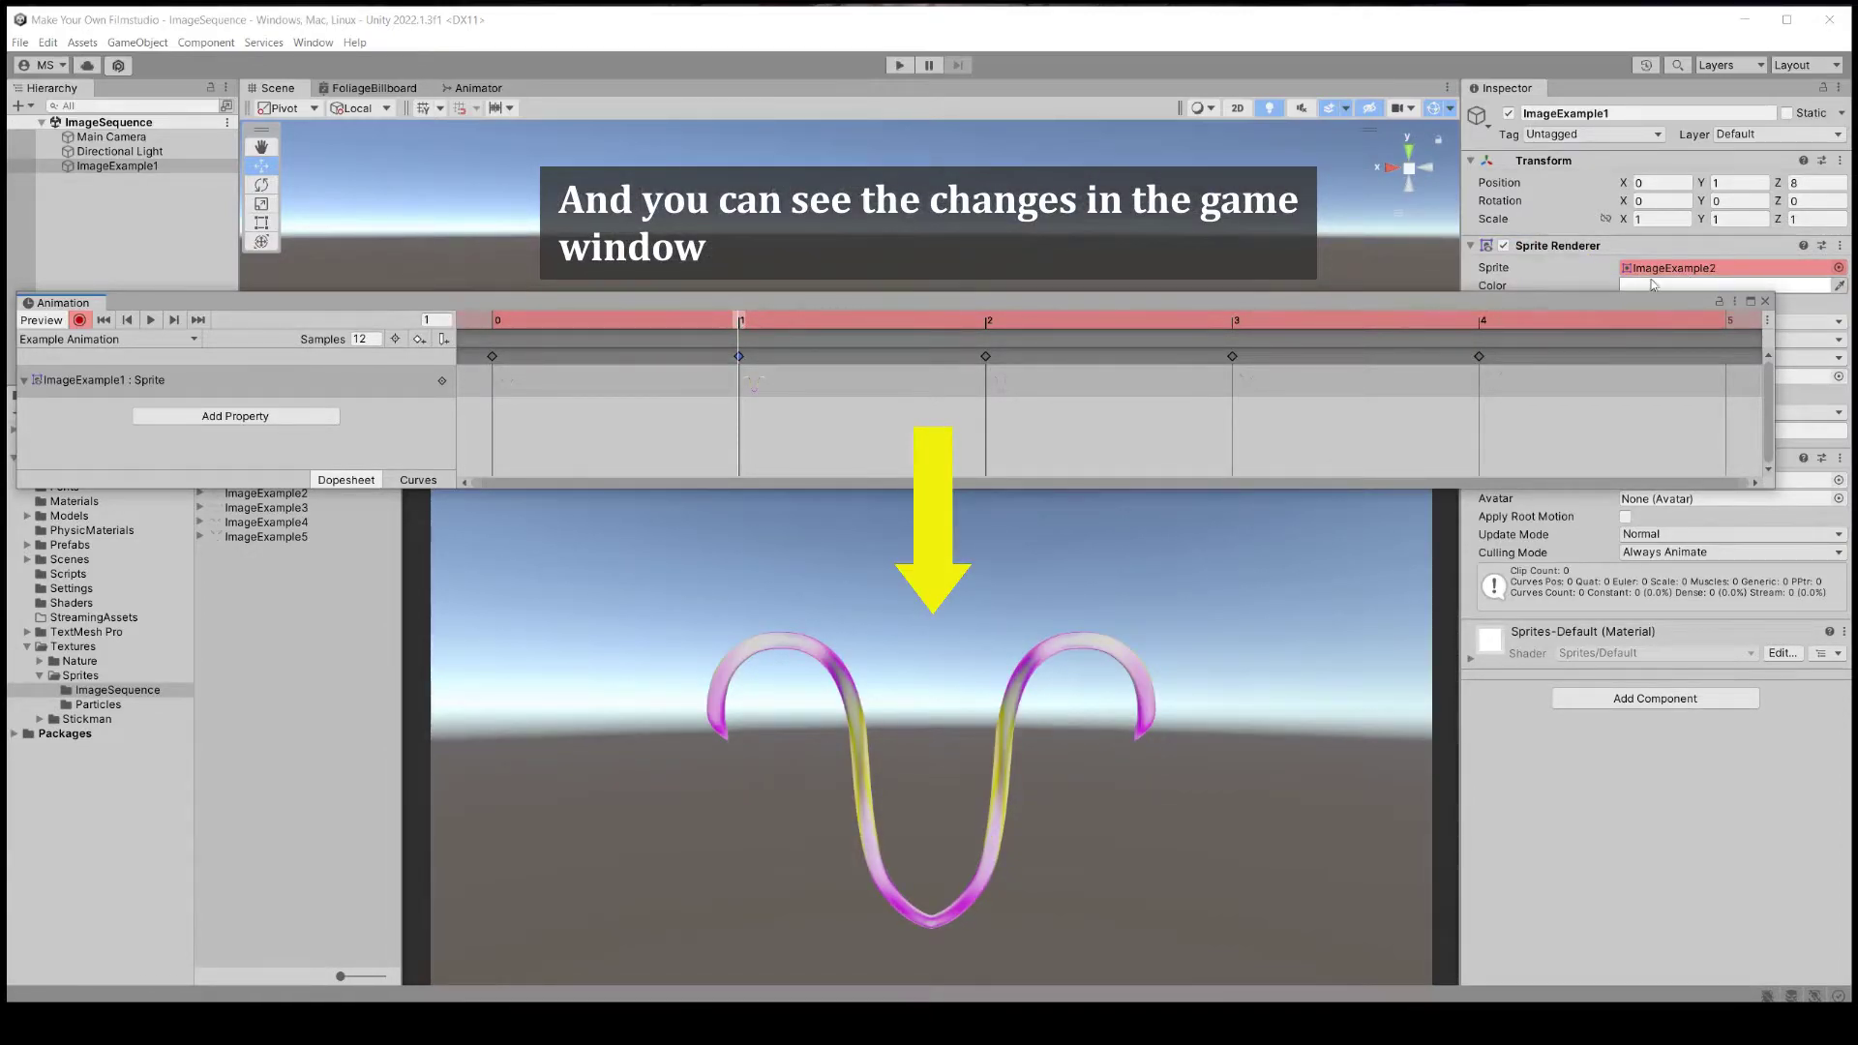
left_click(989, 322)
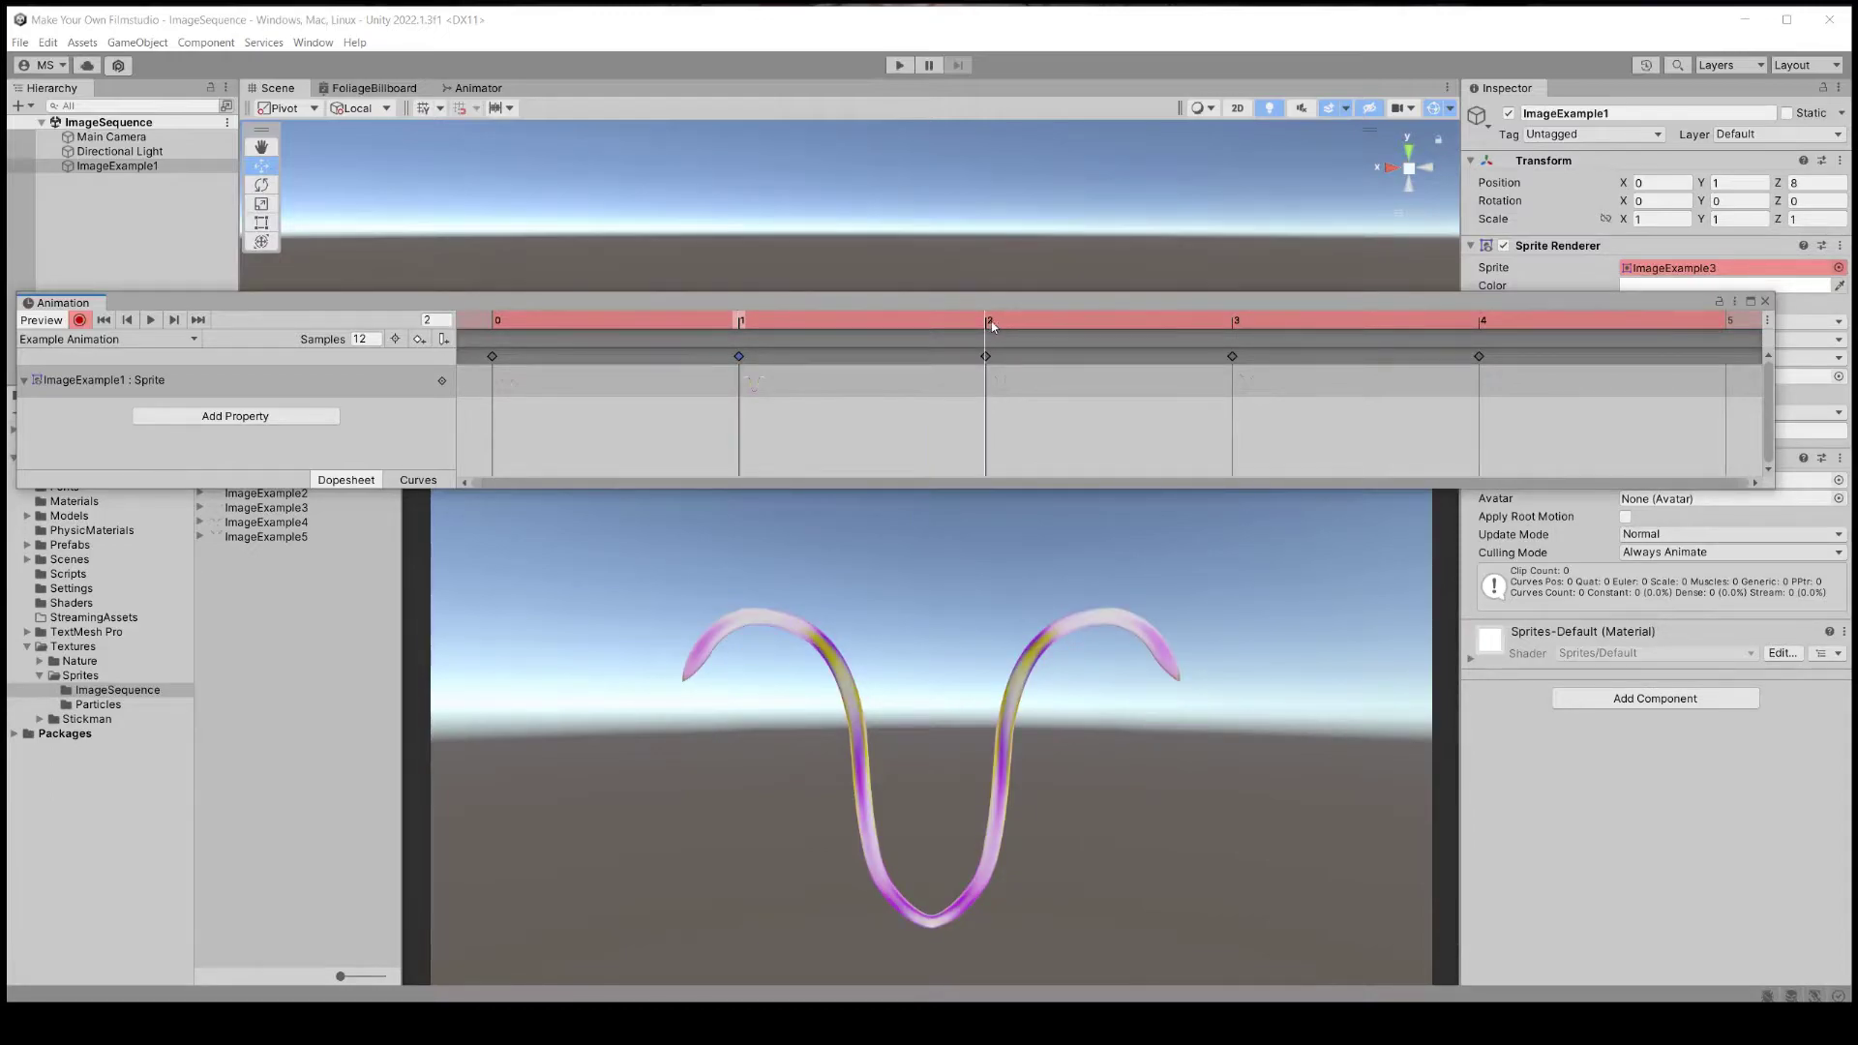
left_click(1251, 329)
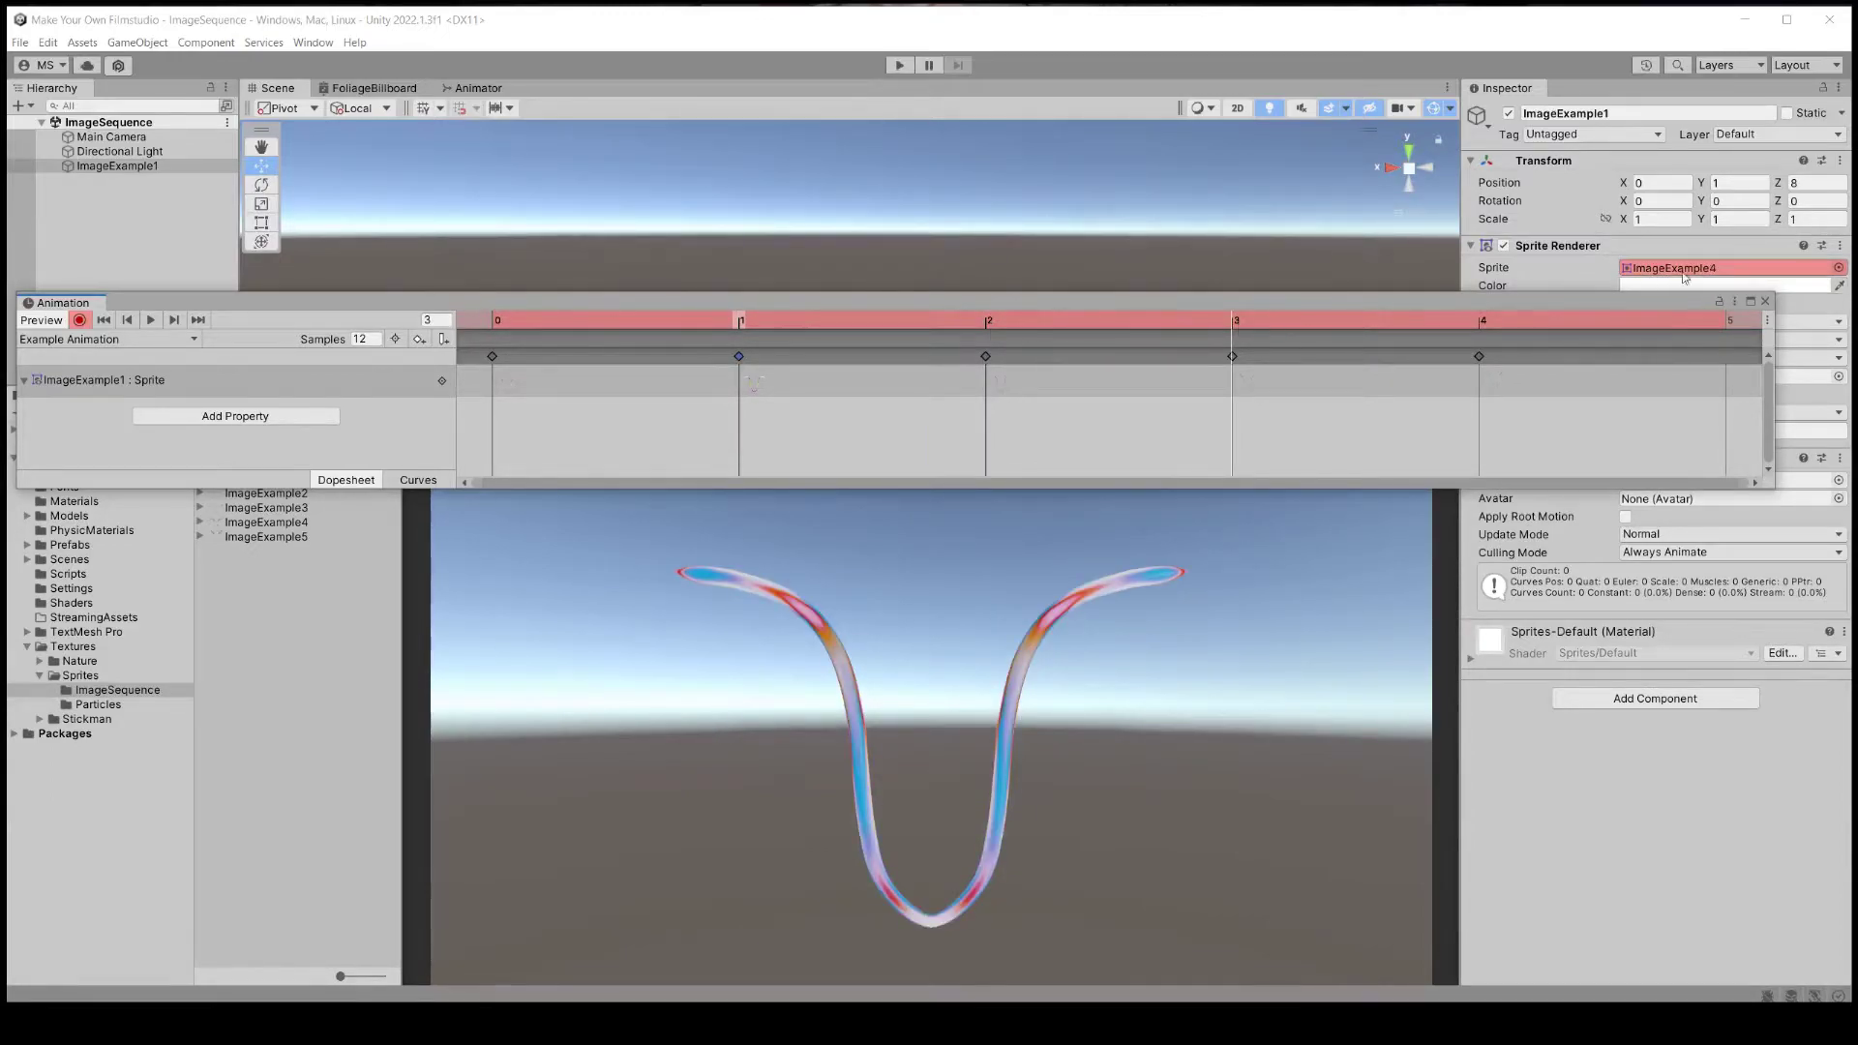
left_click(1478, 325)
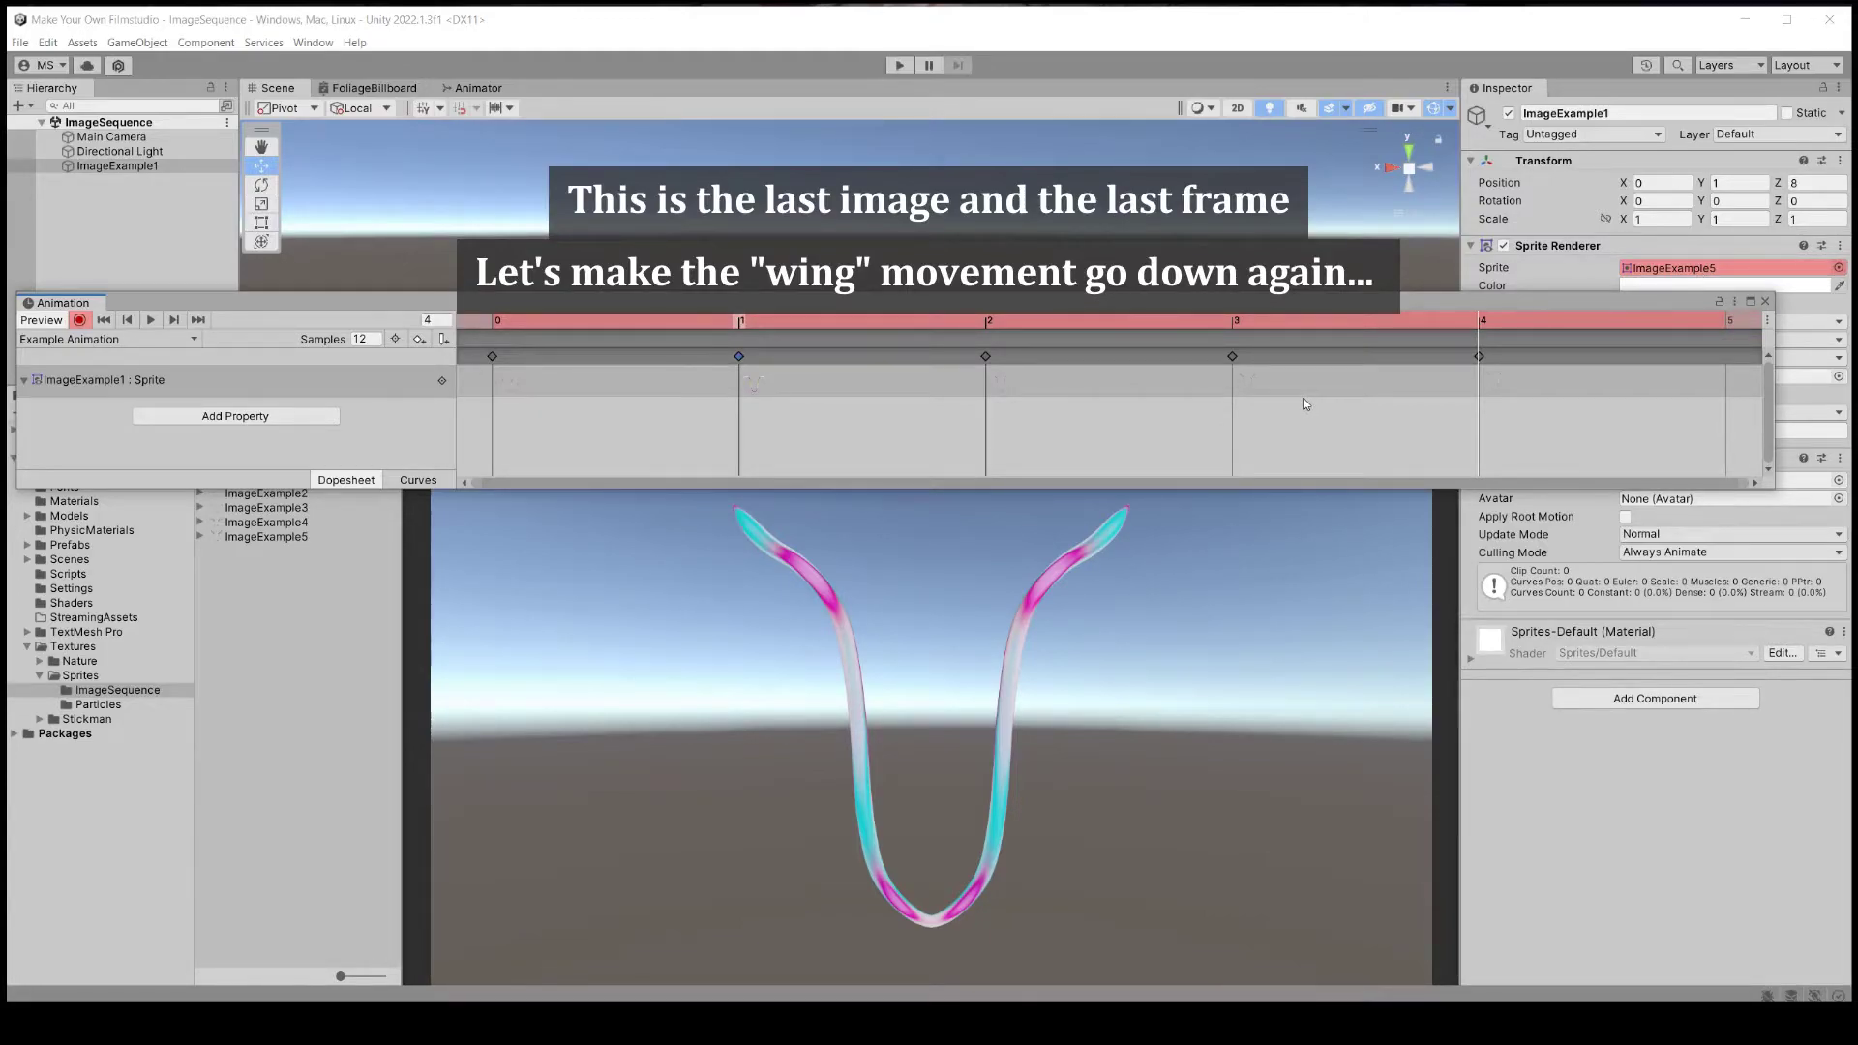
Extend Example Animation with the ImageExample4 sprite at frame 5 and the ImageExample3 sprite at frame 6
scroll(1316, 399, "down", 5)
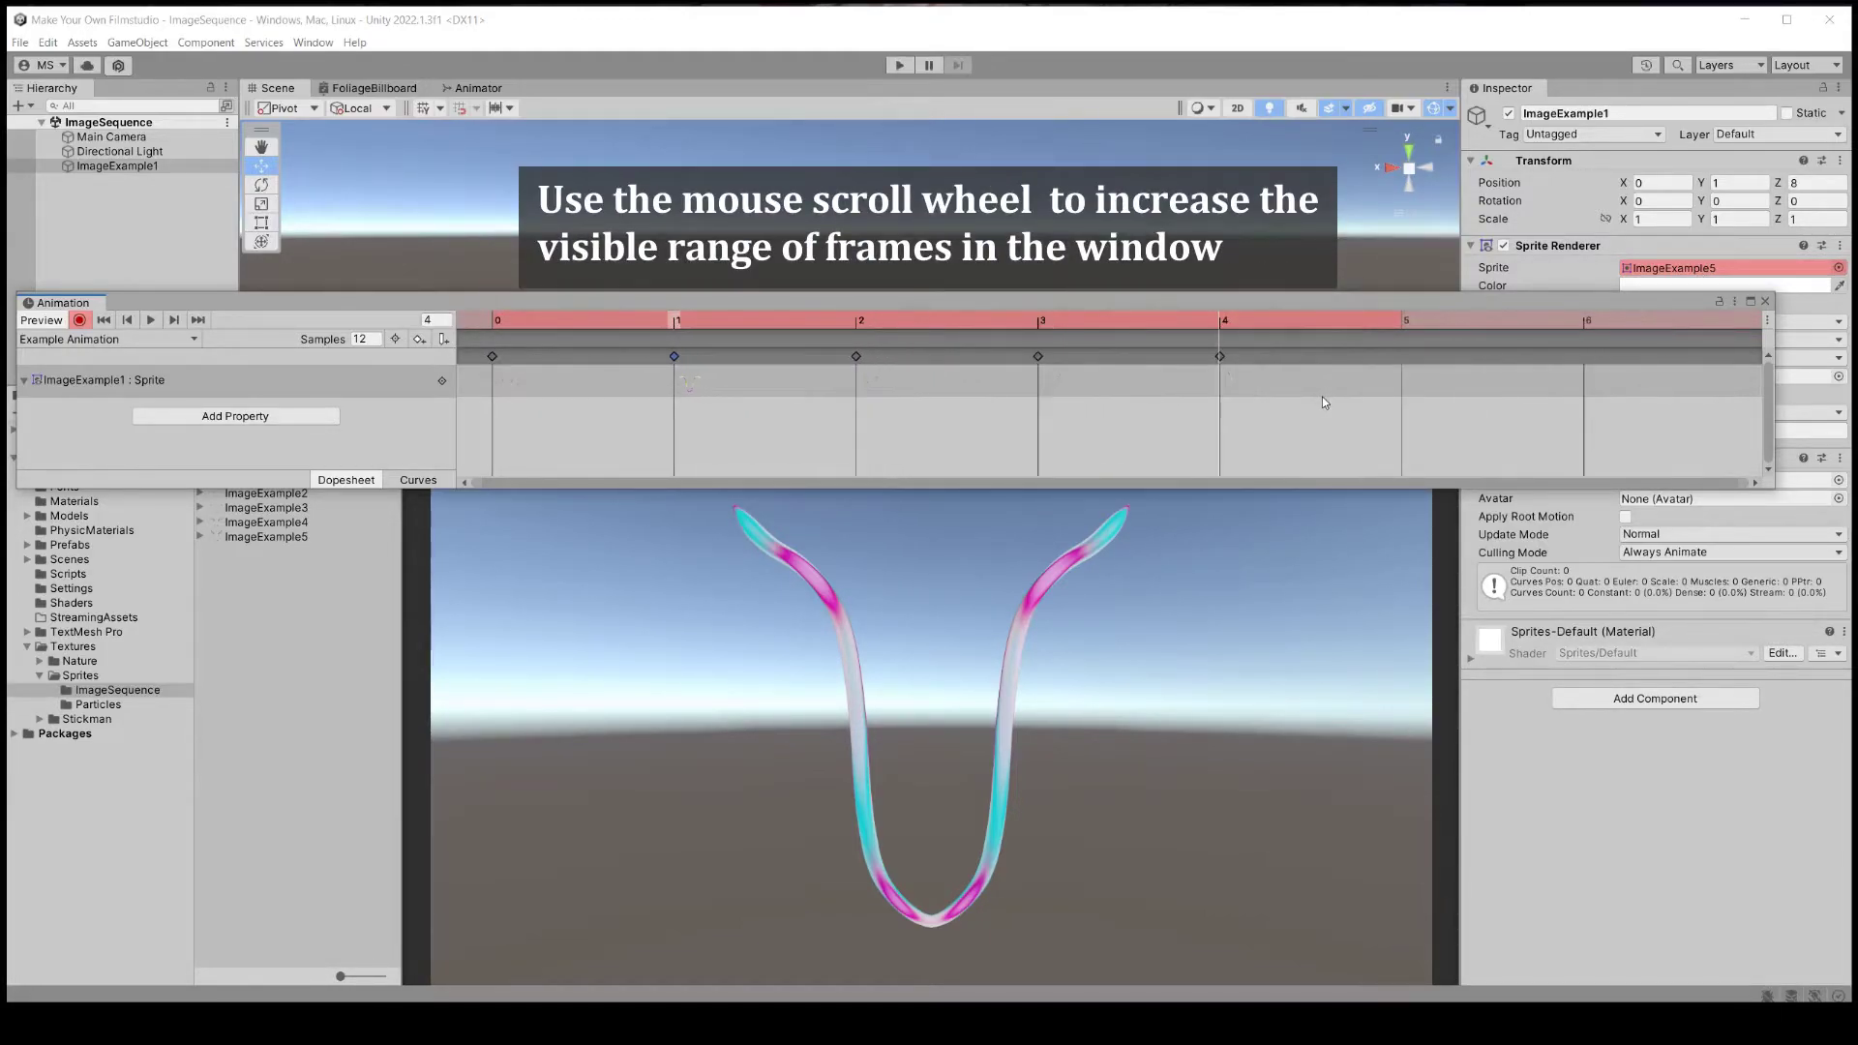
scroll(1325, 401, "down", 3)
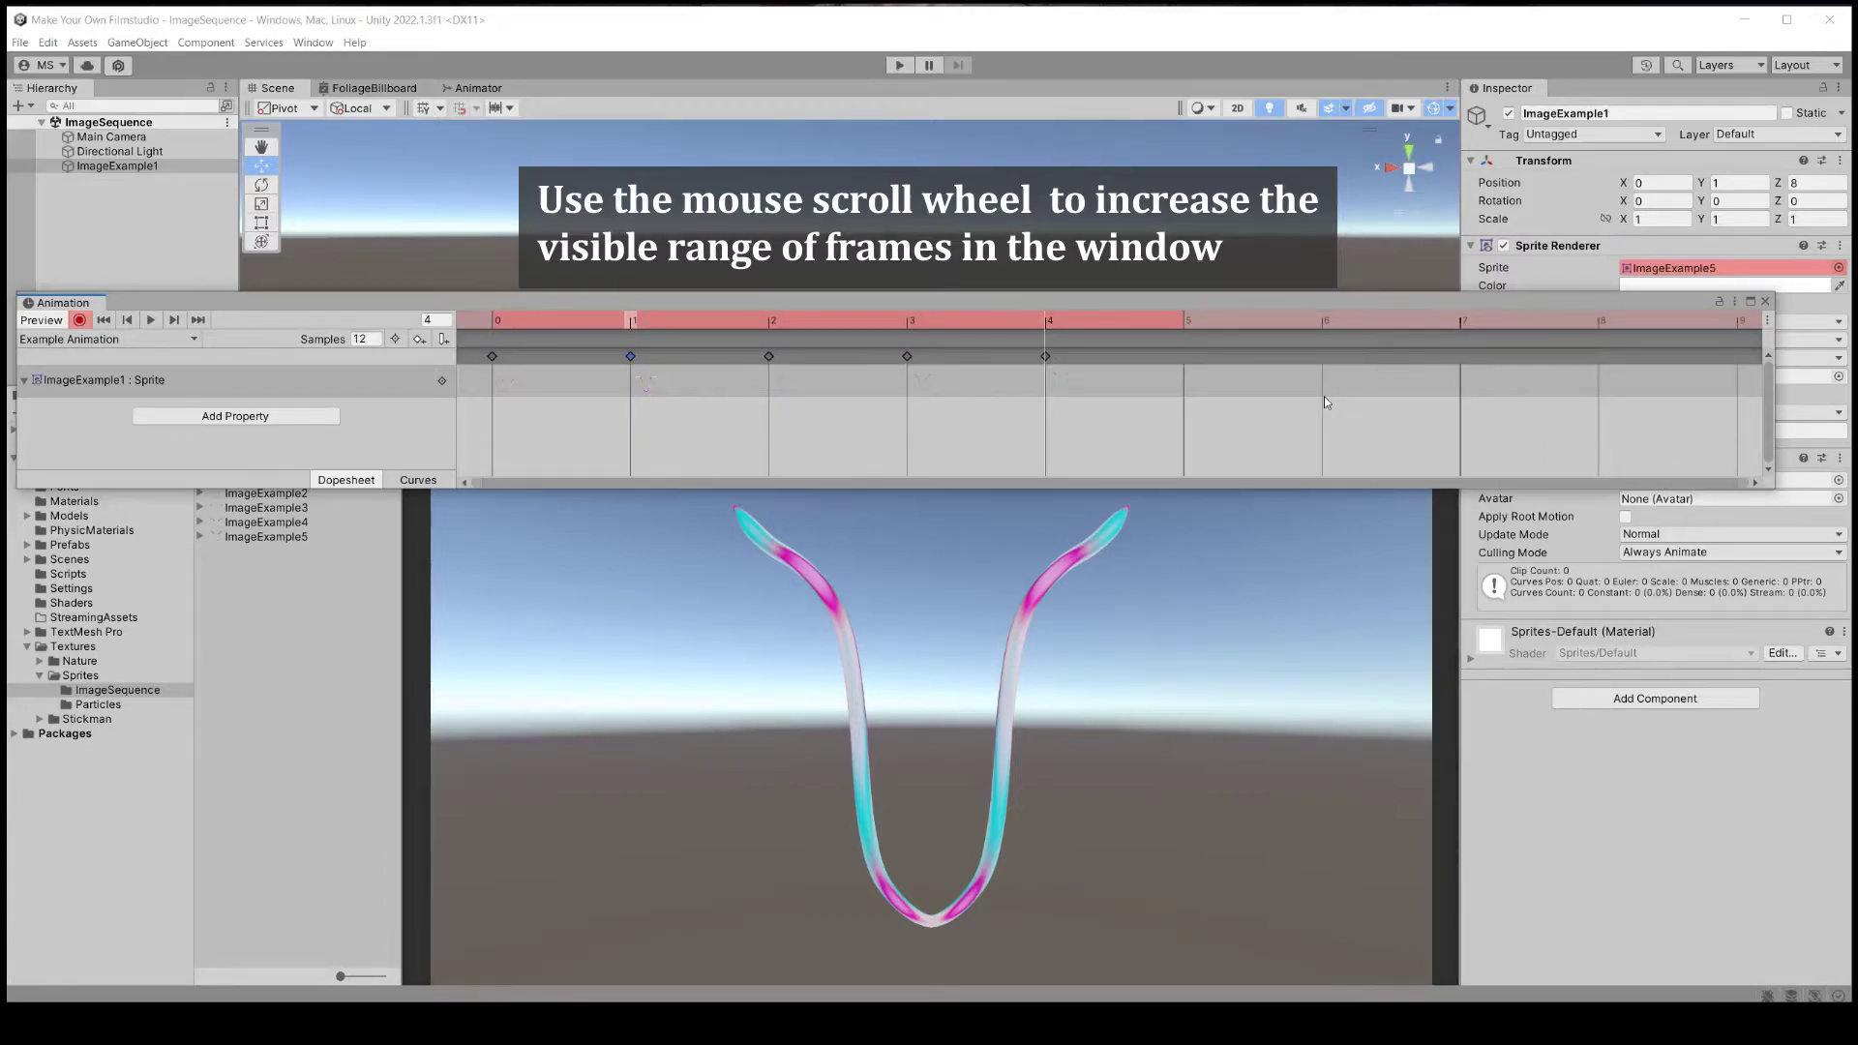
left_click(1187, 318)
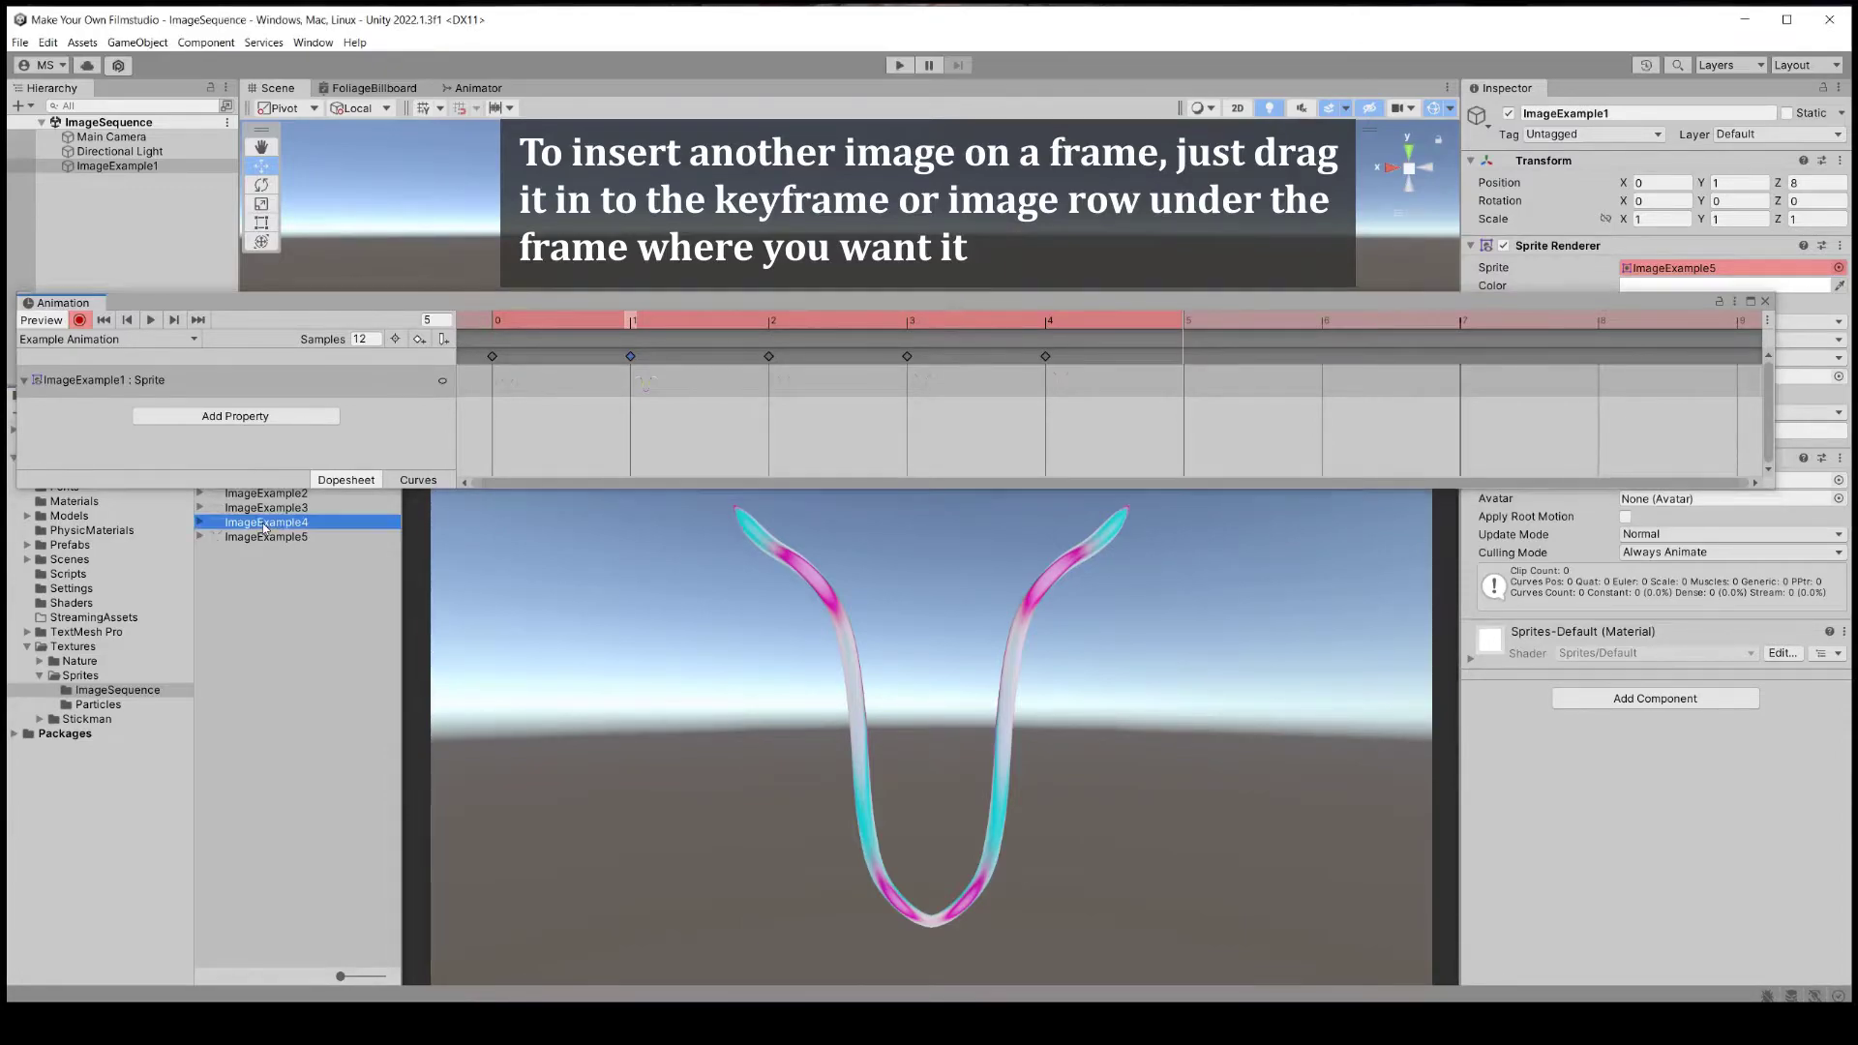
left_click_drag(264, 527, 1180, 349)
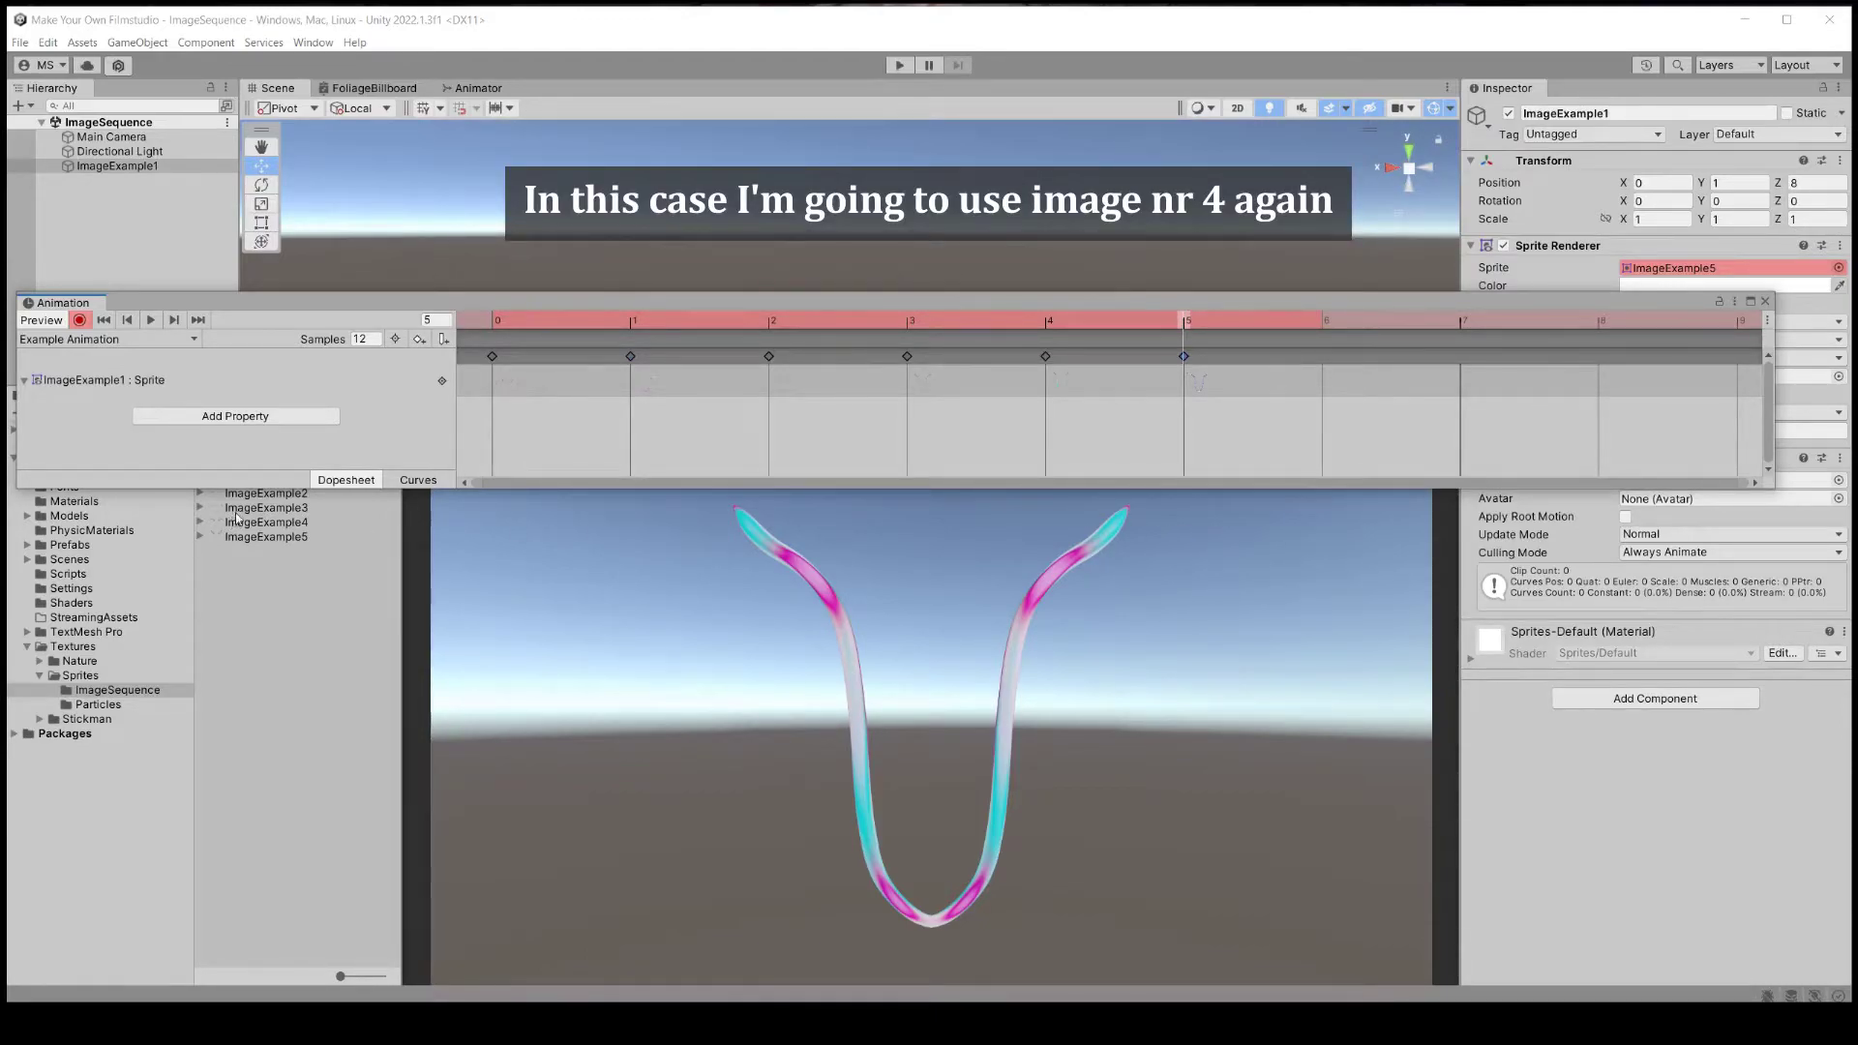
left_click(1323, 320)
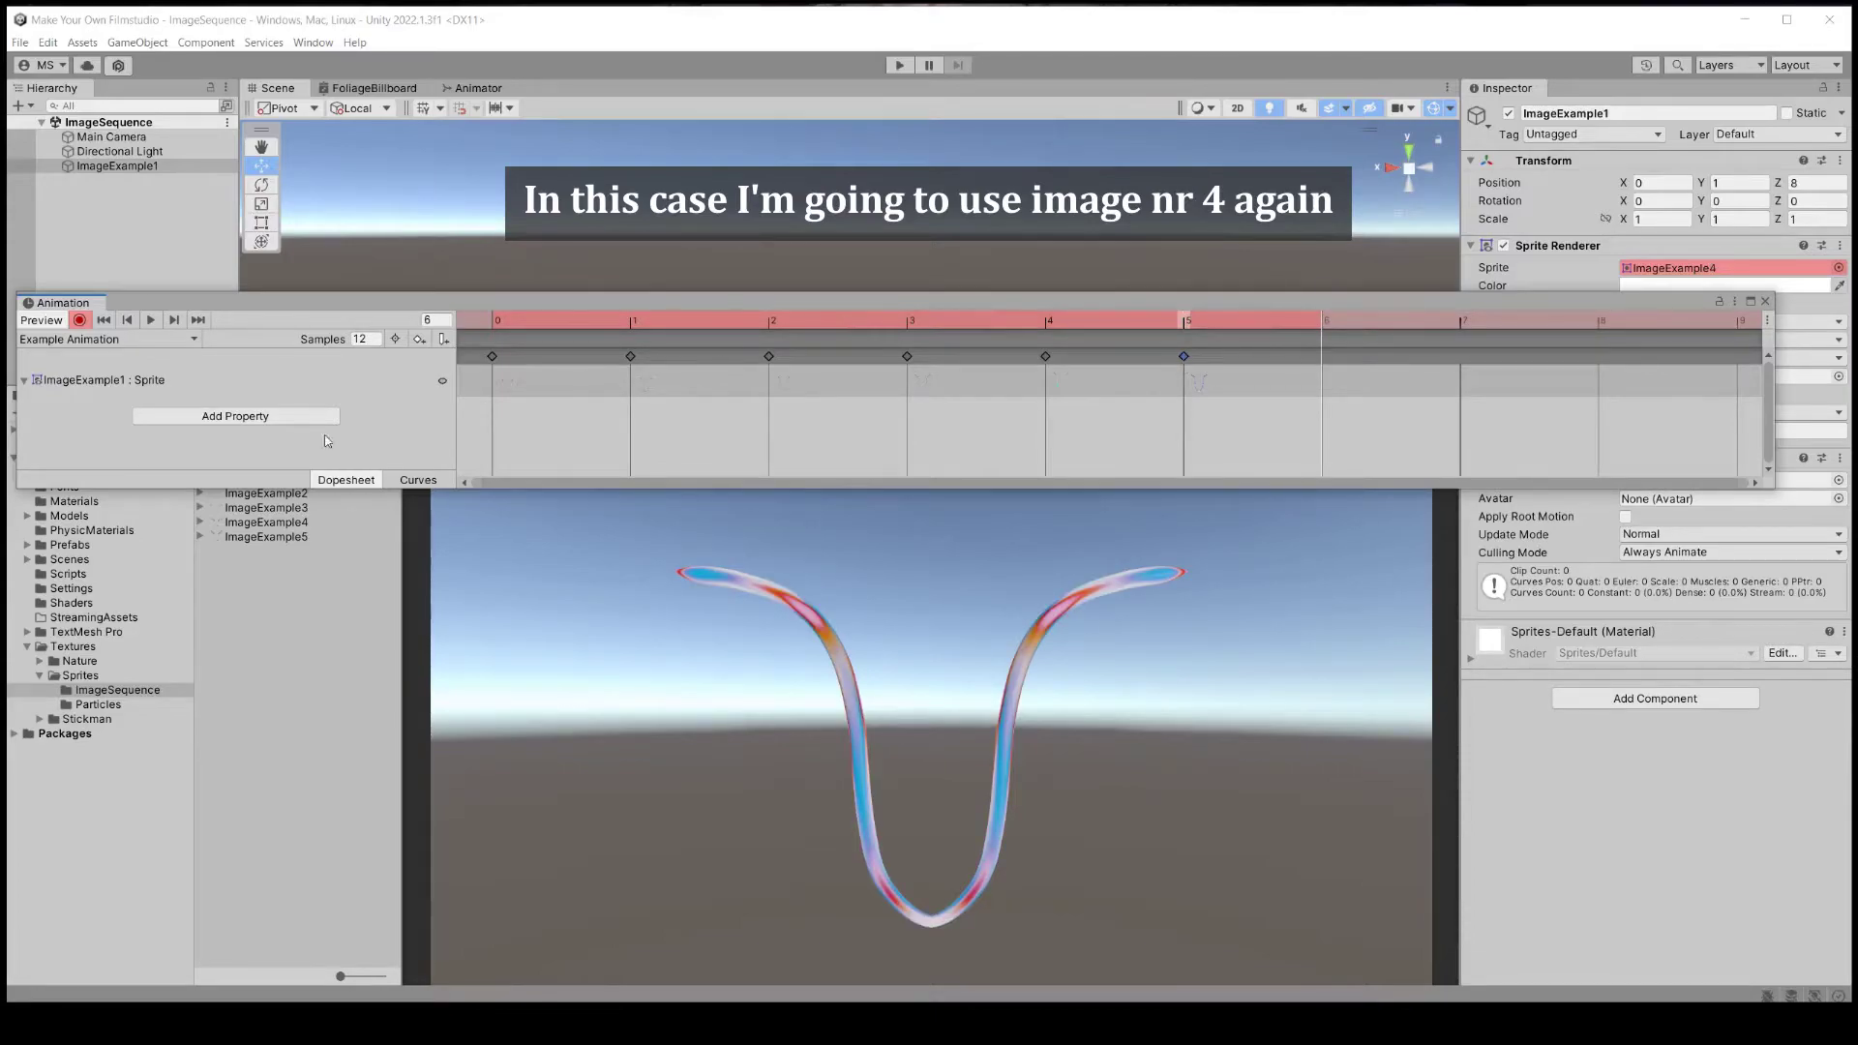
left_click_drag(271, 510, 1196, 400)
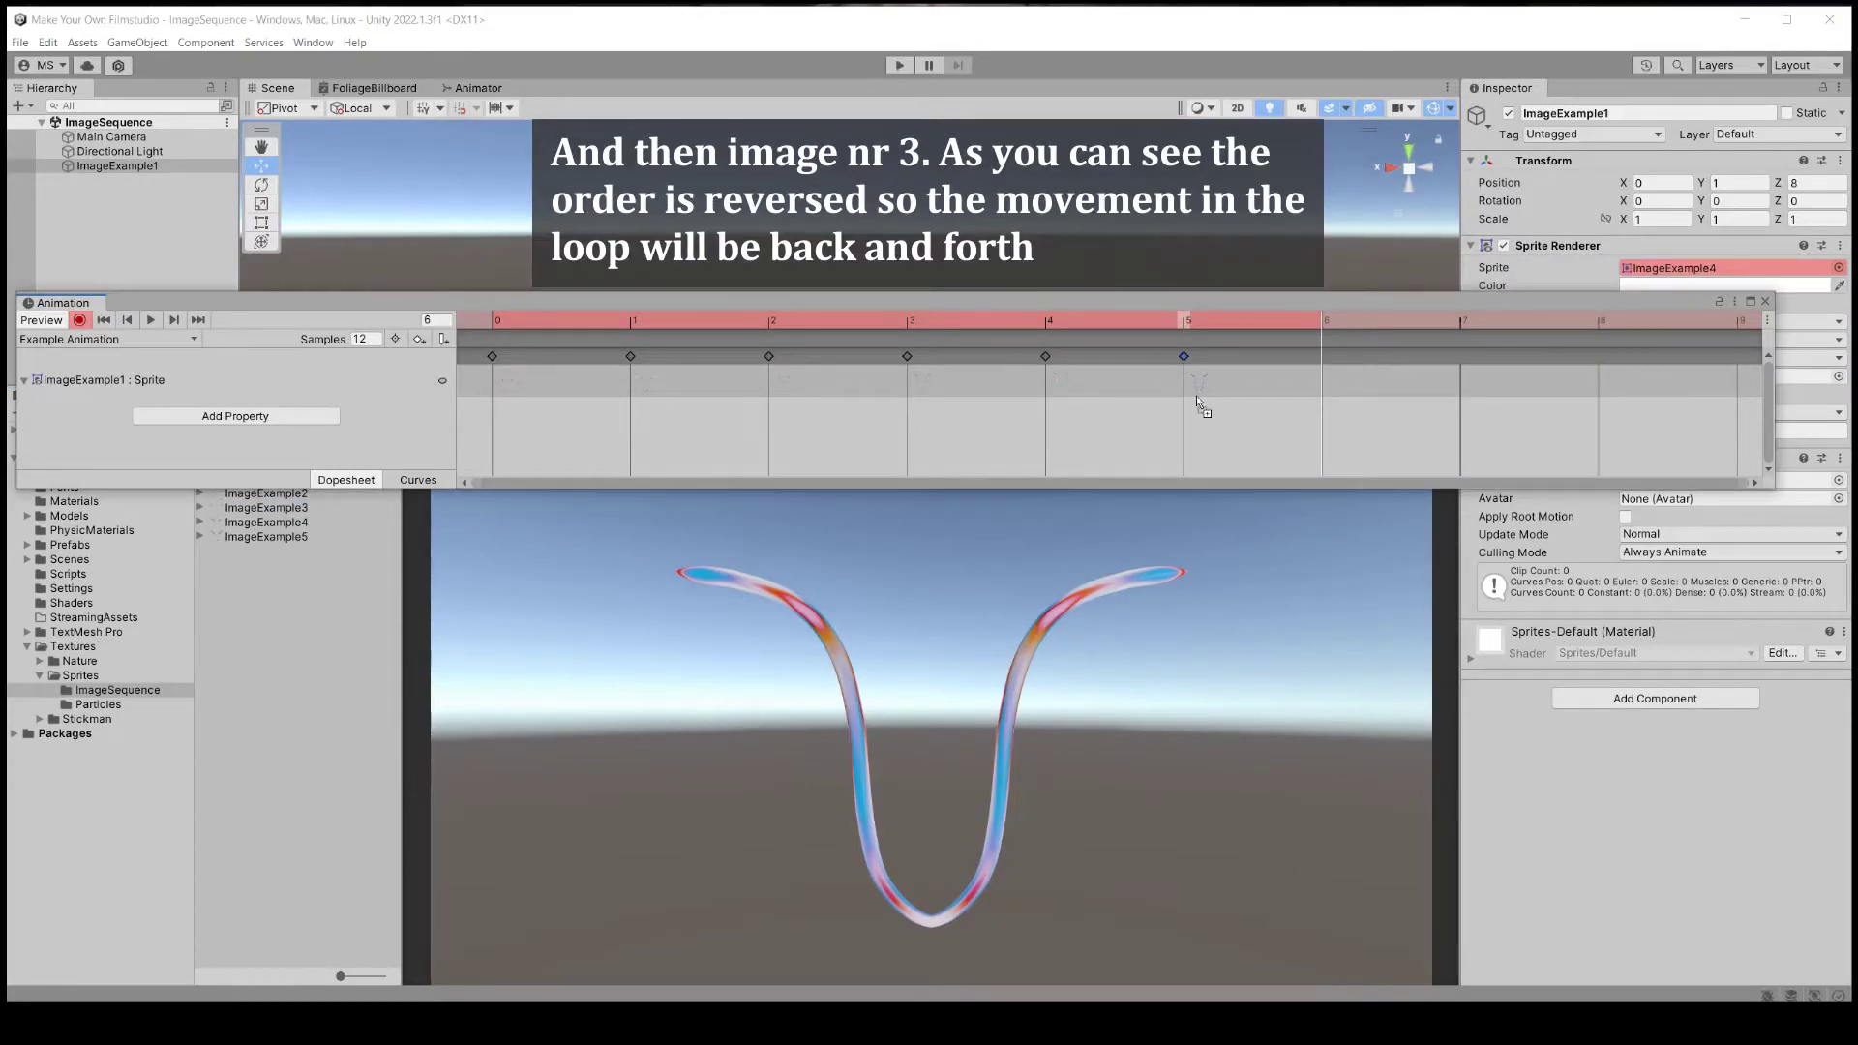
left_click_drag(1316, 362, 1316, 362)
Add the ImageExample2 sprite at frame 7, run the scene to watch the back-and-forth loop, and stop it
left_click_drag(306, 304, 308, 268)
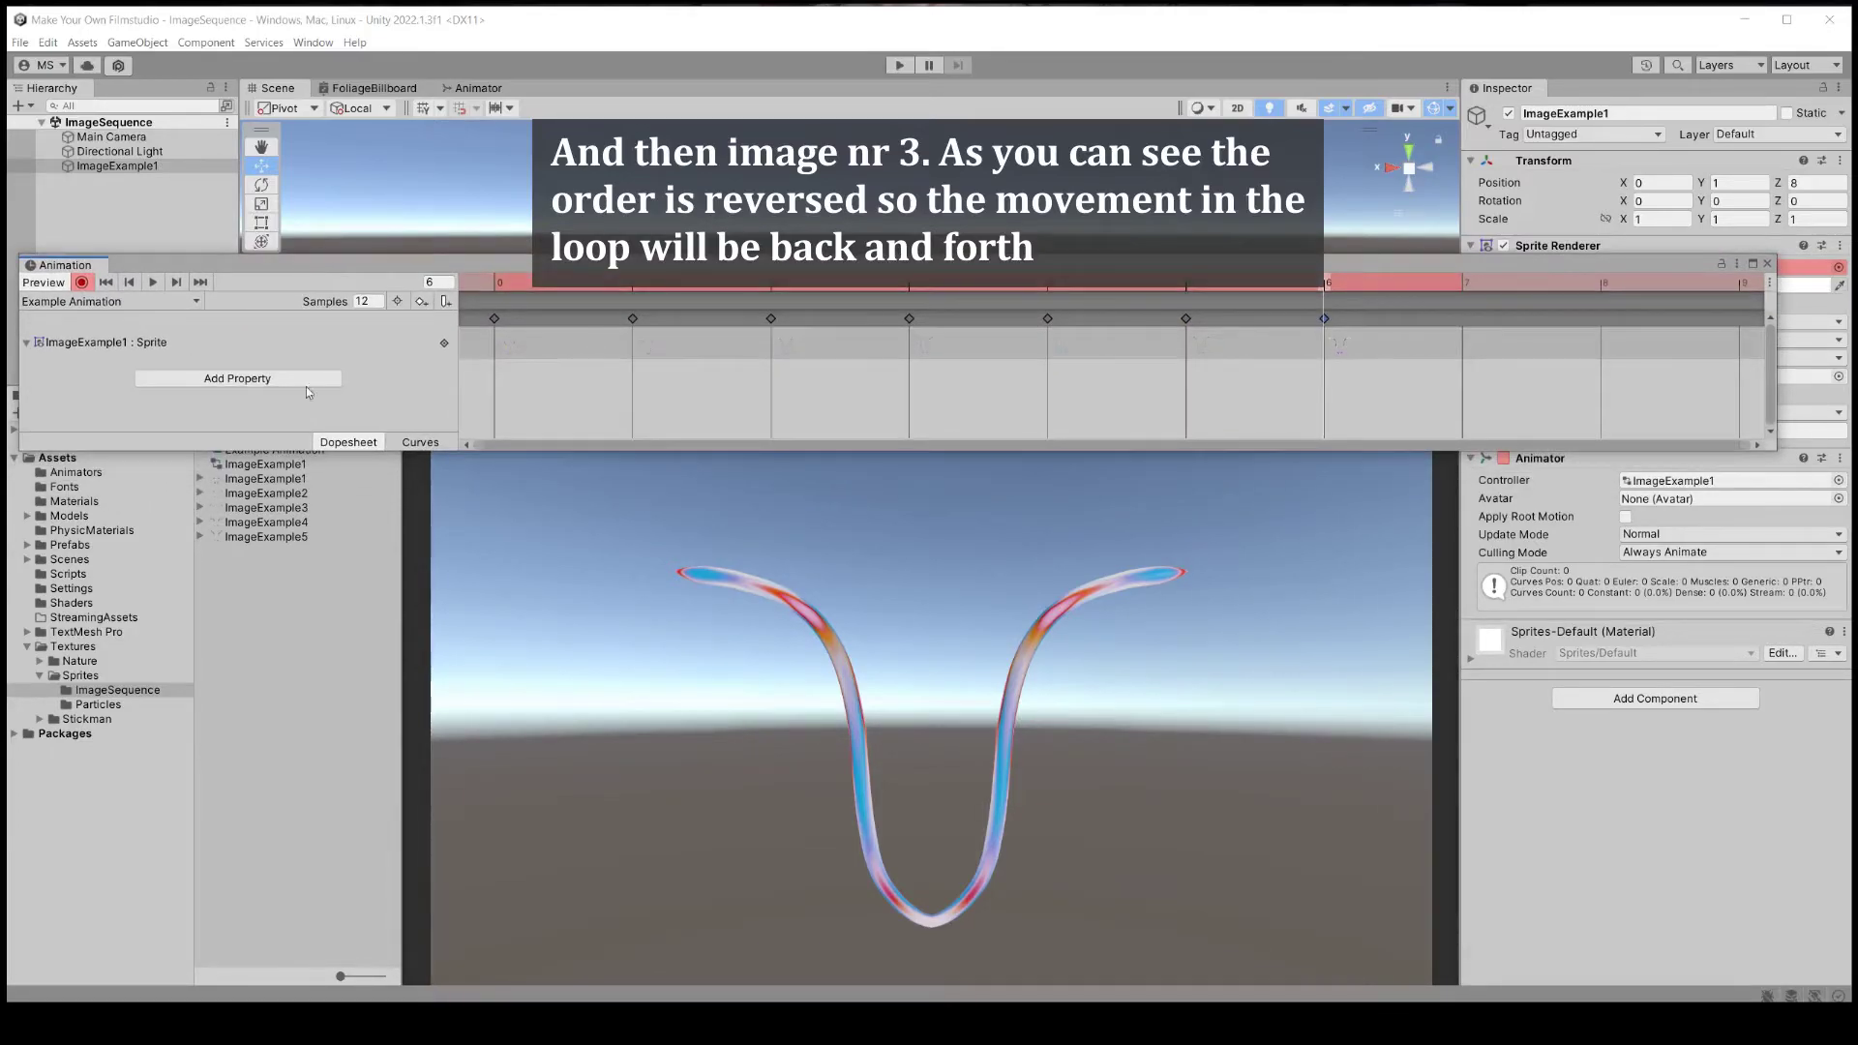
left_click(1460, 284)
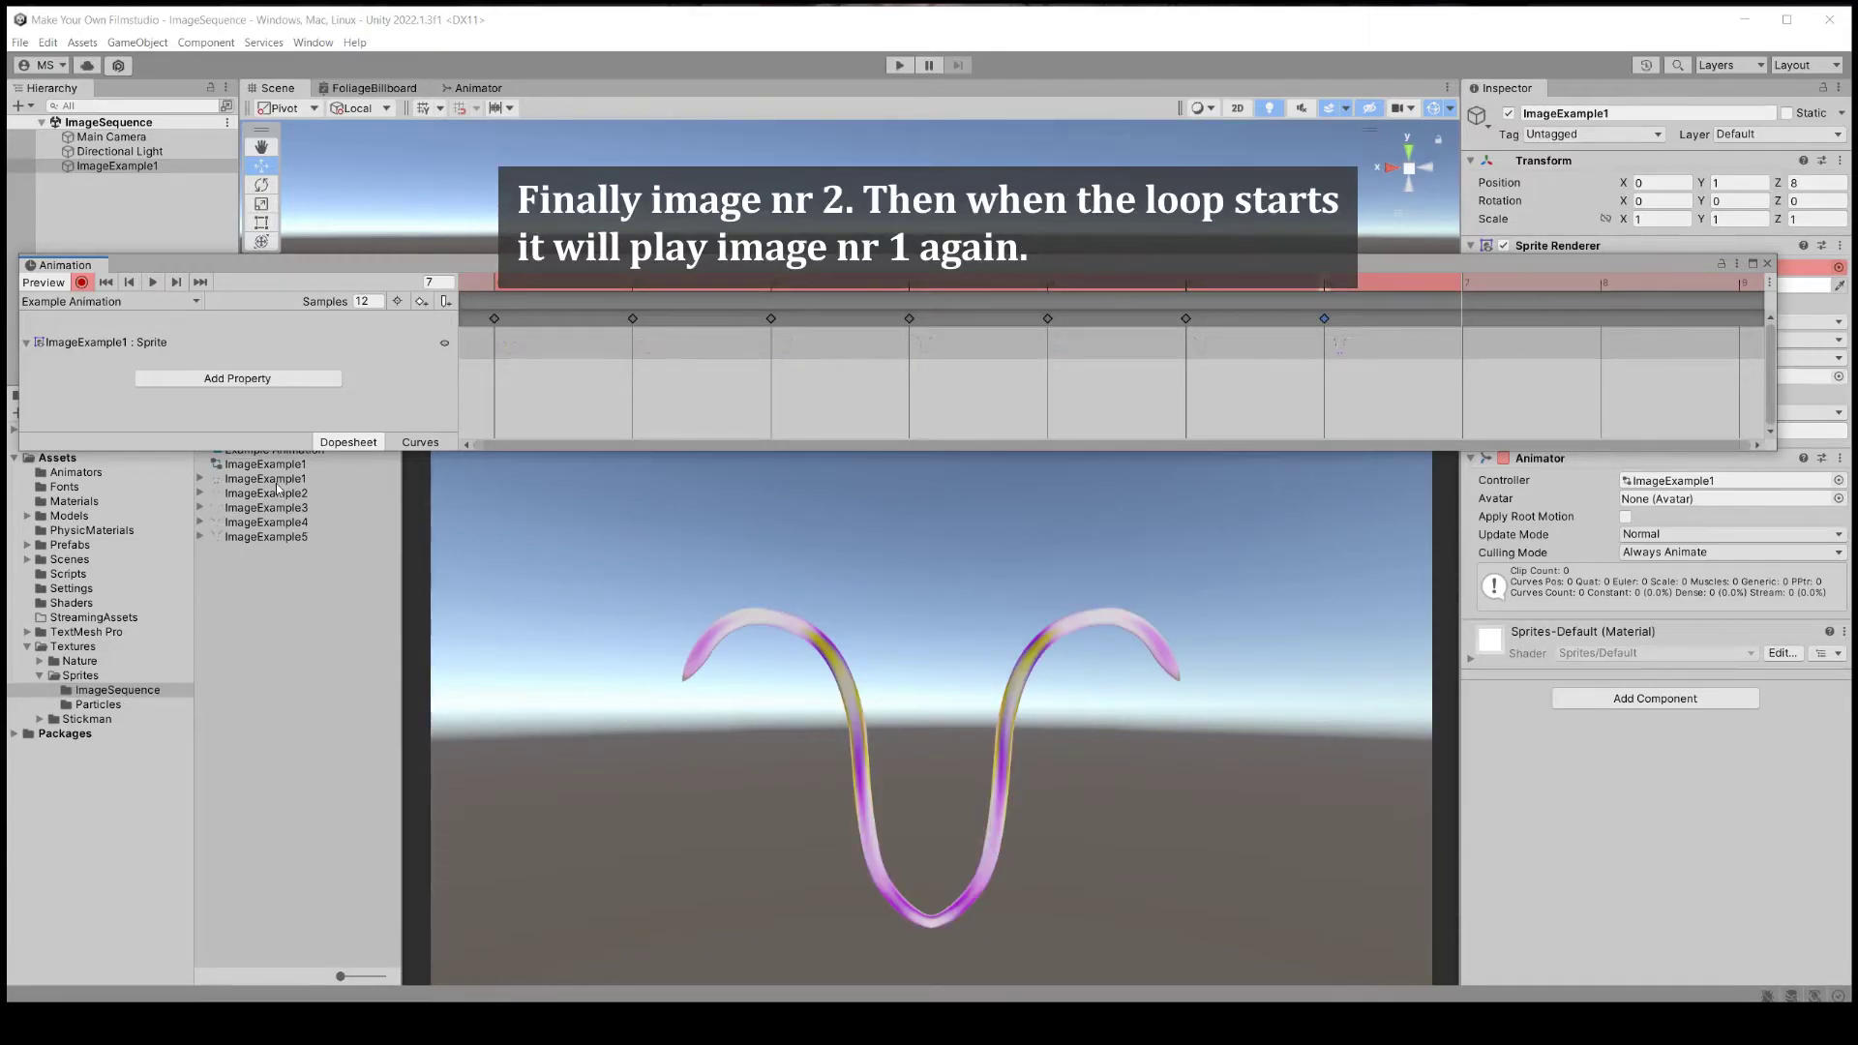
left_click_drag(275, 493, 1456, 329)
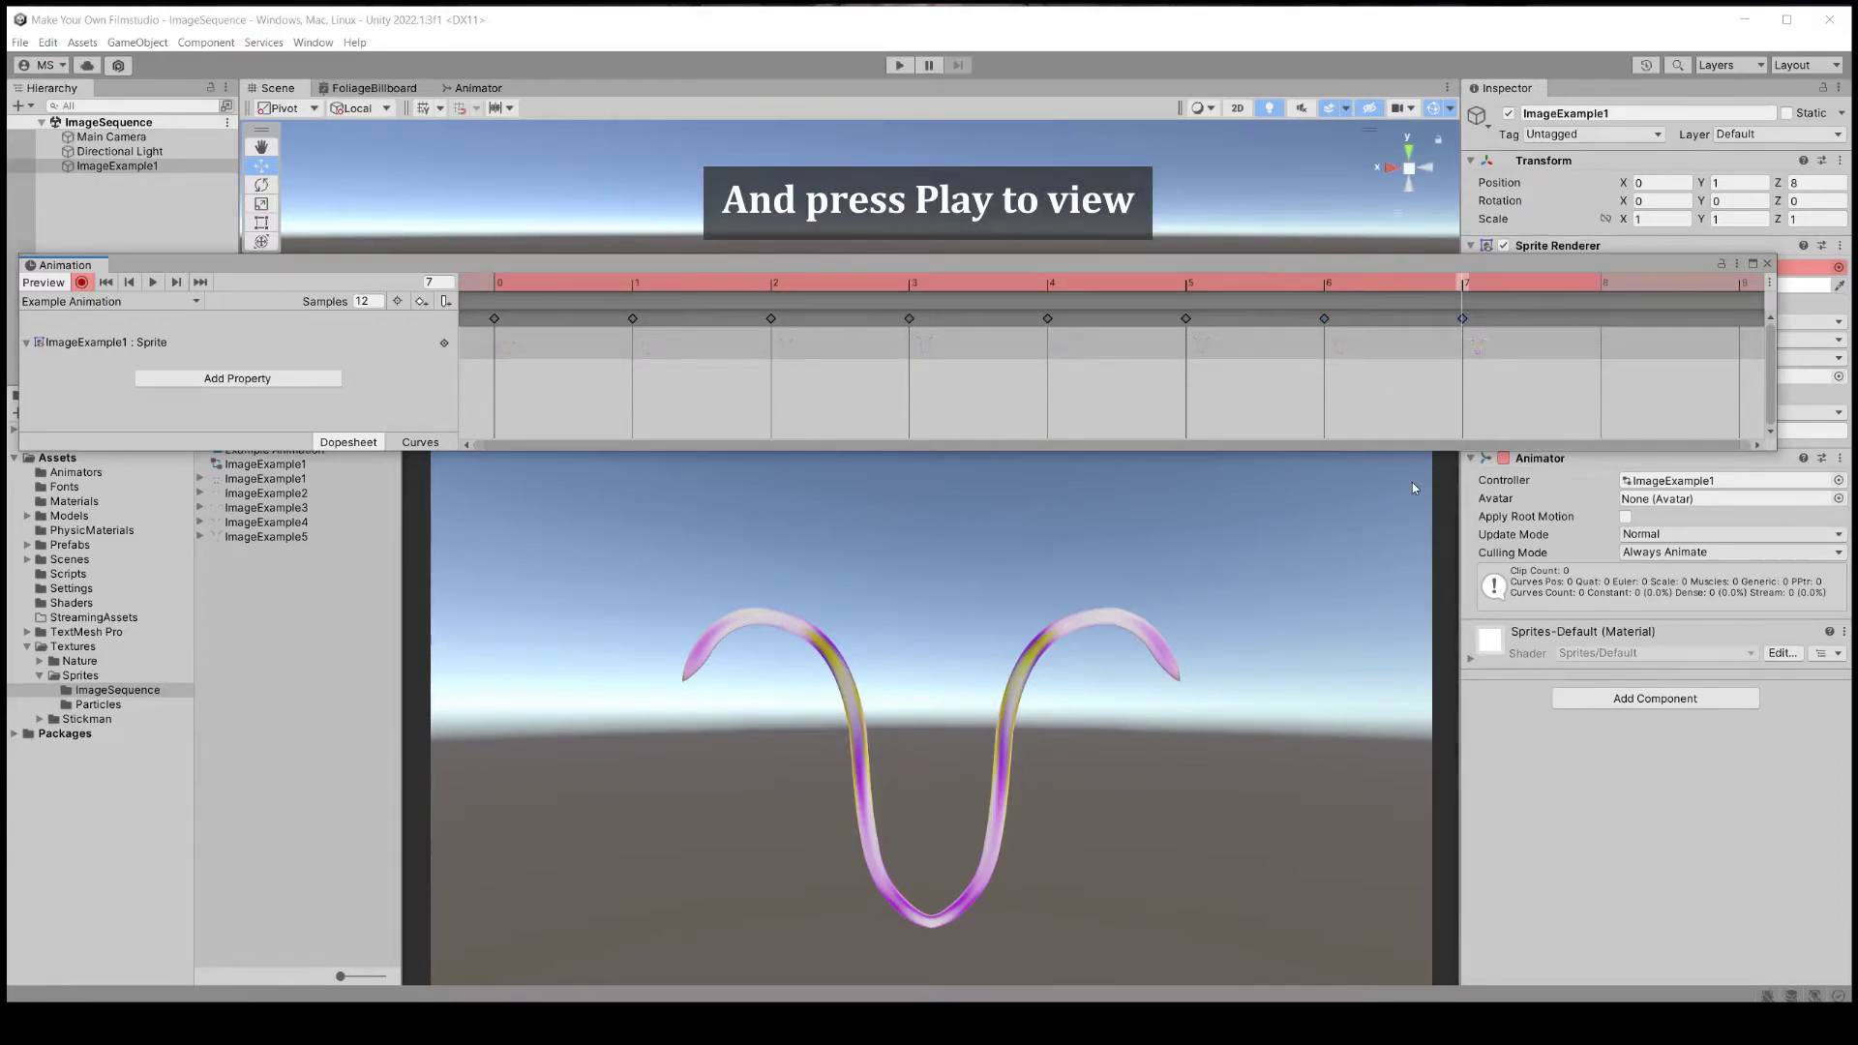
left_click(900, 66)
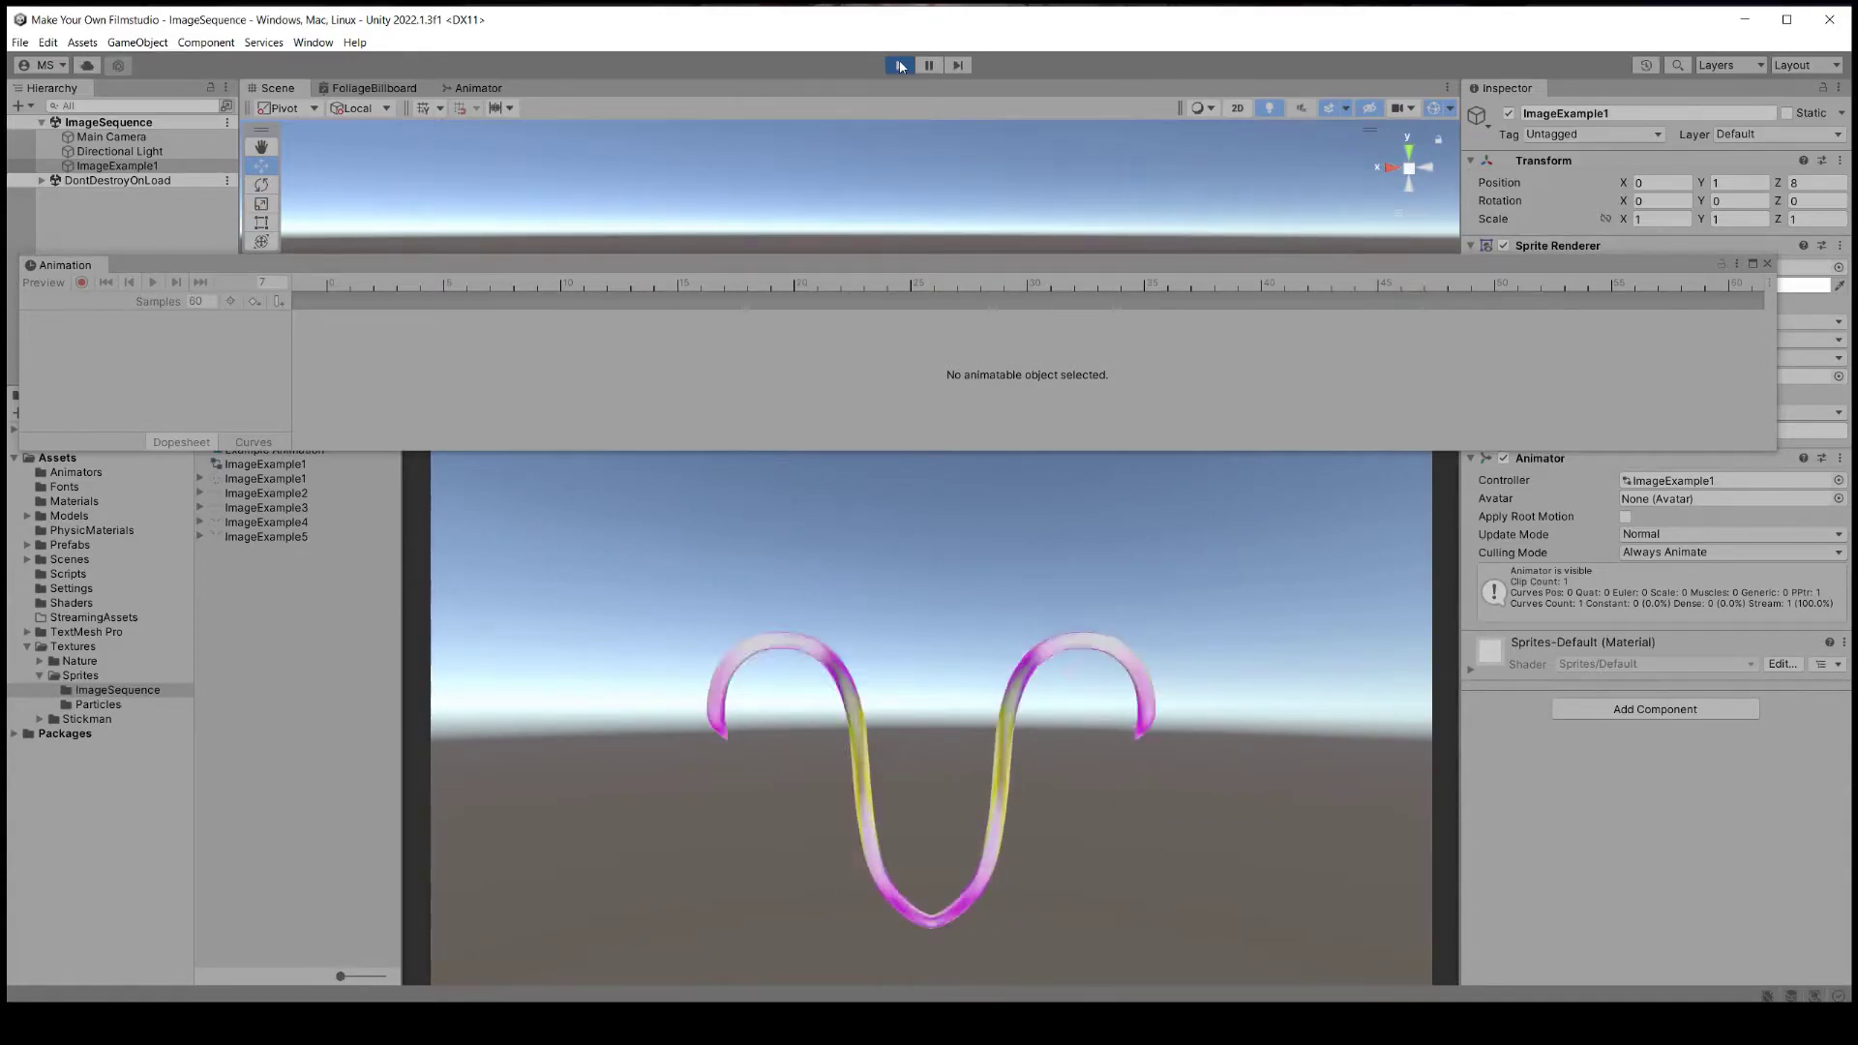
left_click(900, 65)
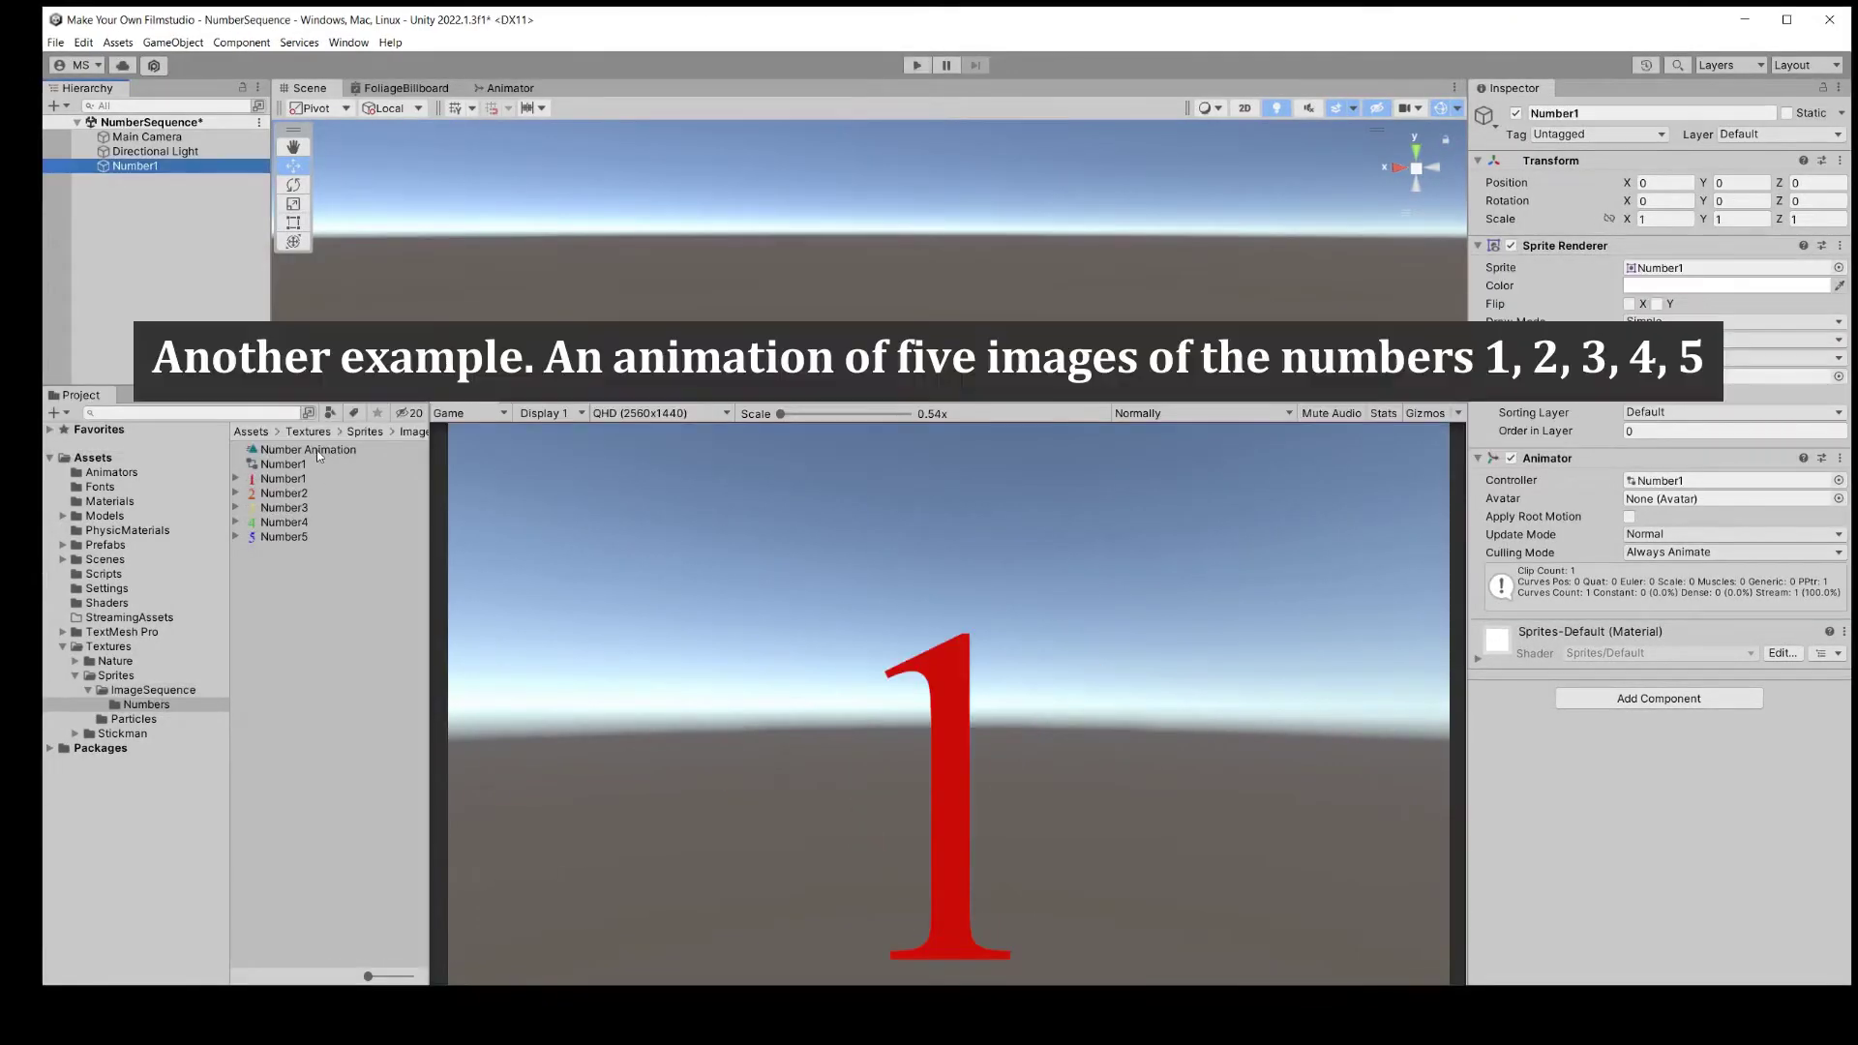
Open the Number Animation clip from the Numbers folder and delete all its keyframes except the first
left_click(316, 450)
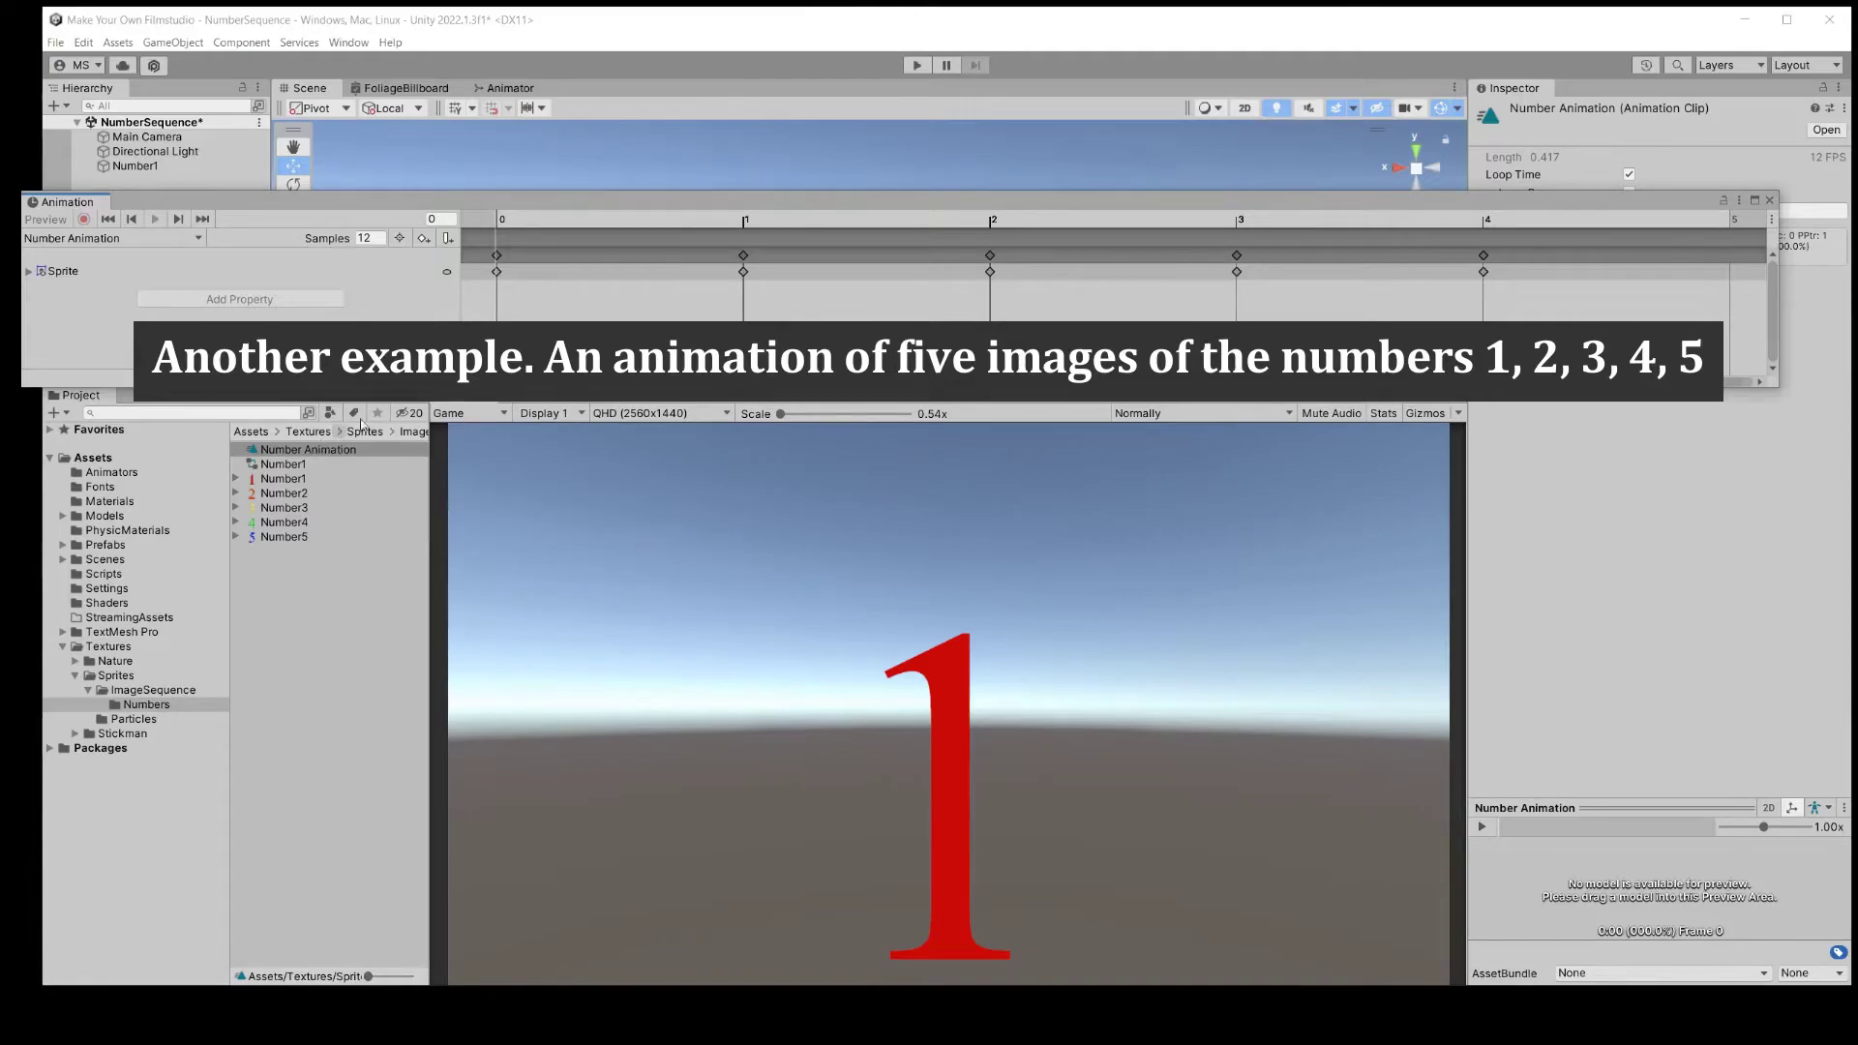
left_click_drag(1551, 318, 755, 251)
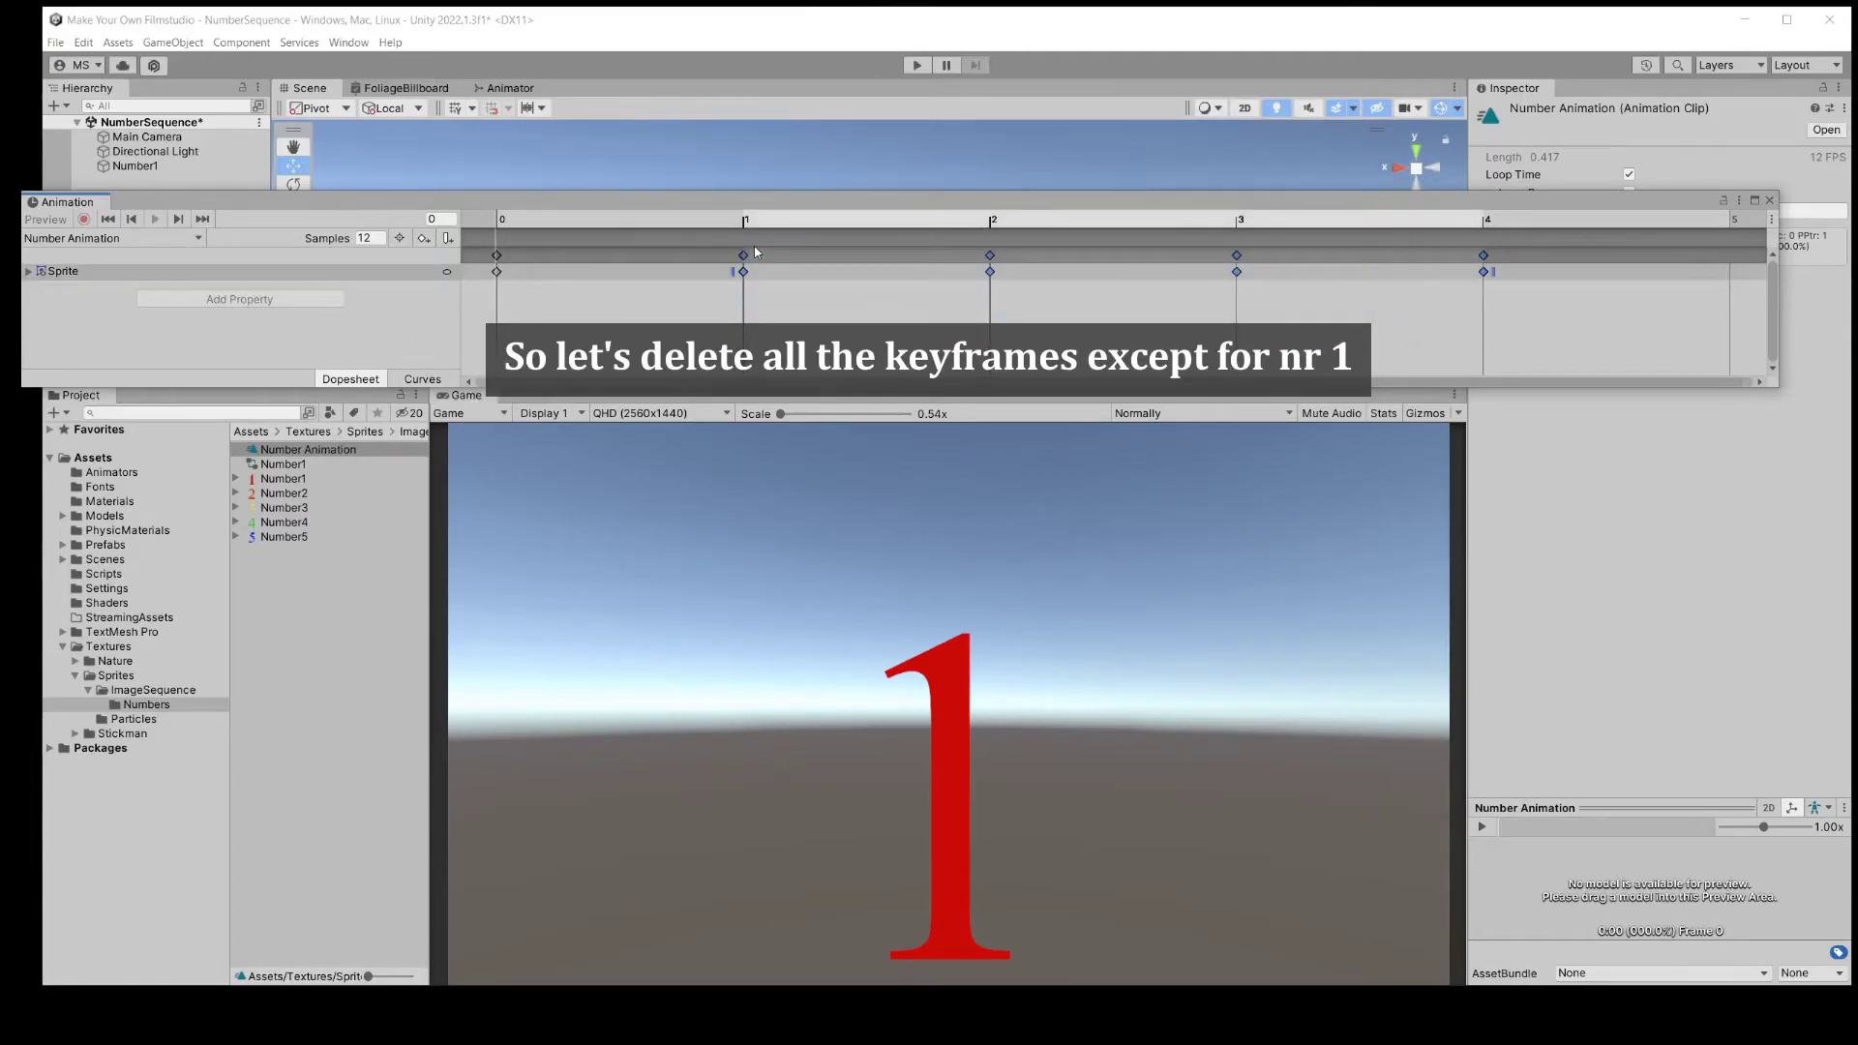
key("Delete")
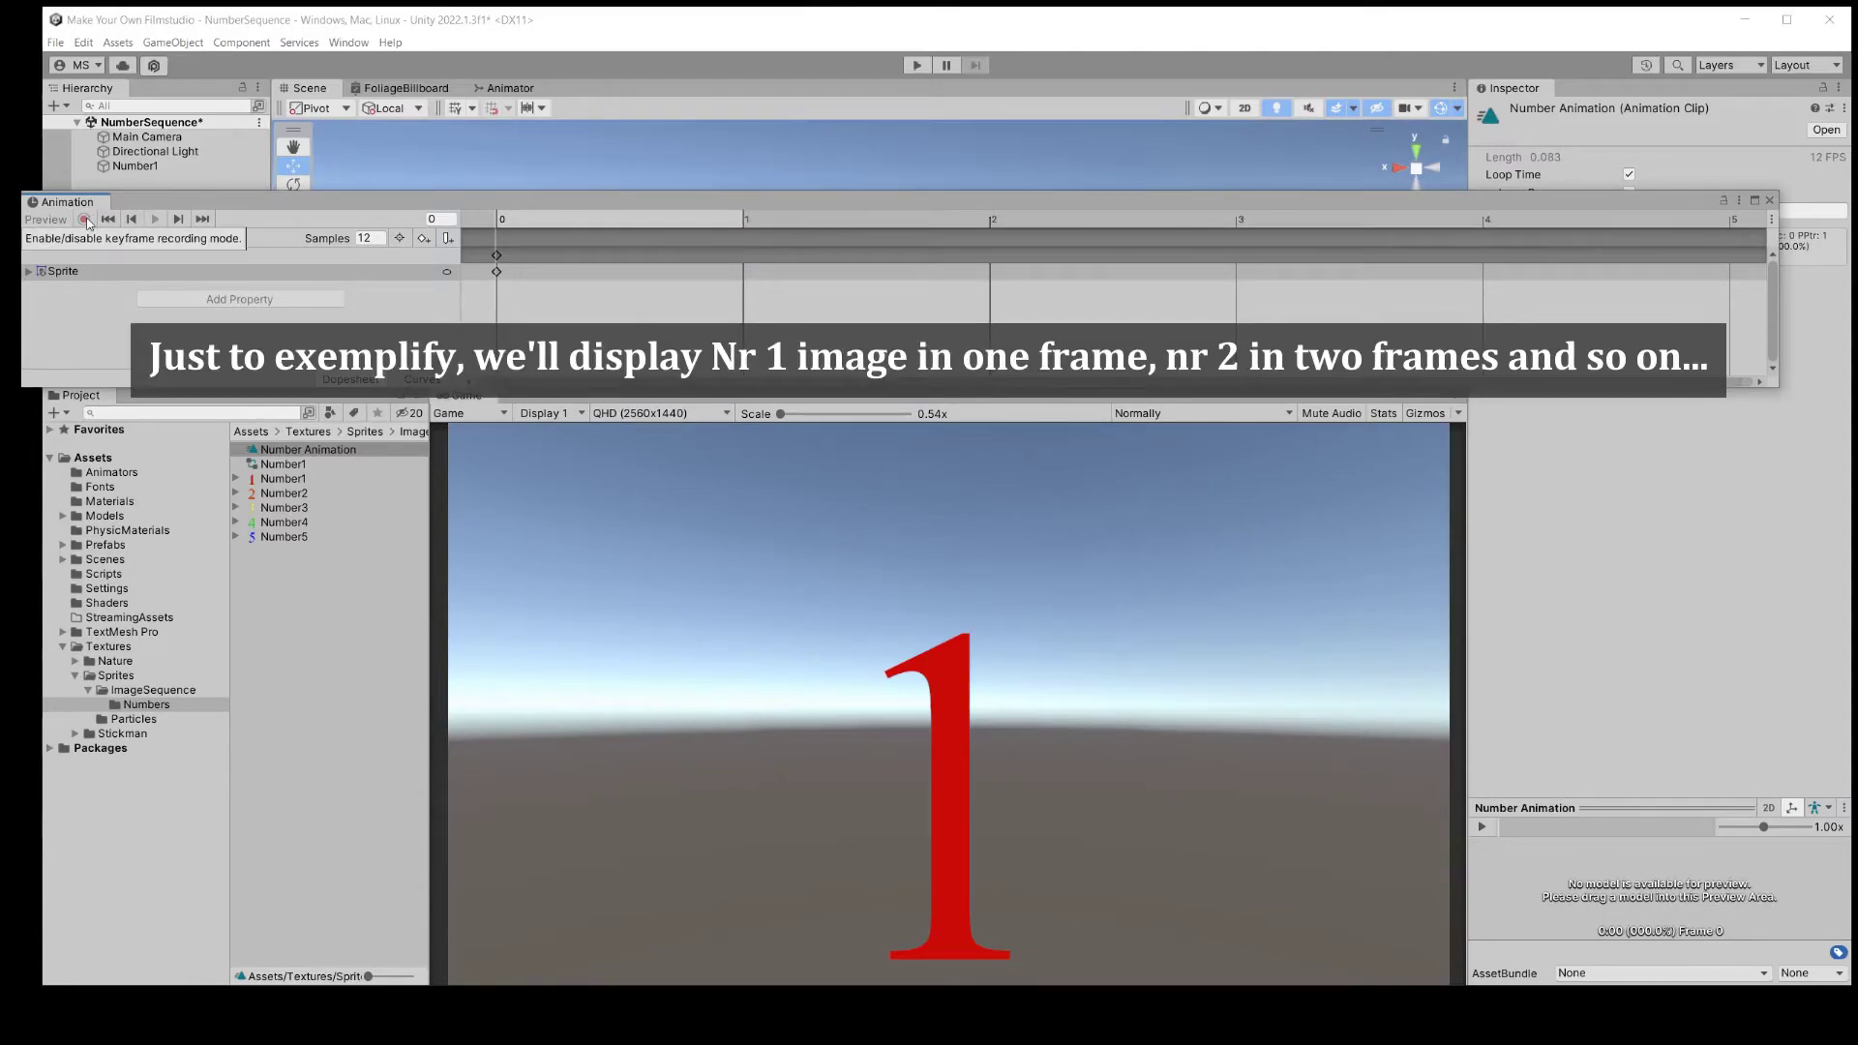
Expand the Sprite track to show its thumbnails and turn on keyframe recording for the Number1 object
left_click(33, 276)
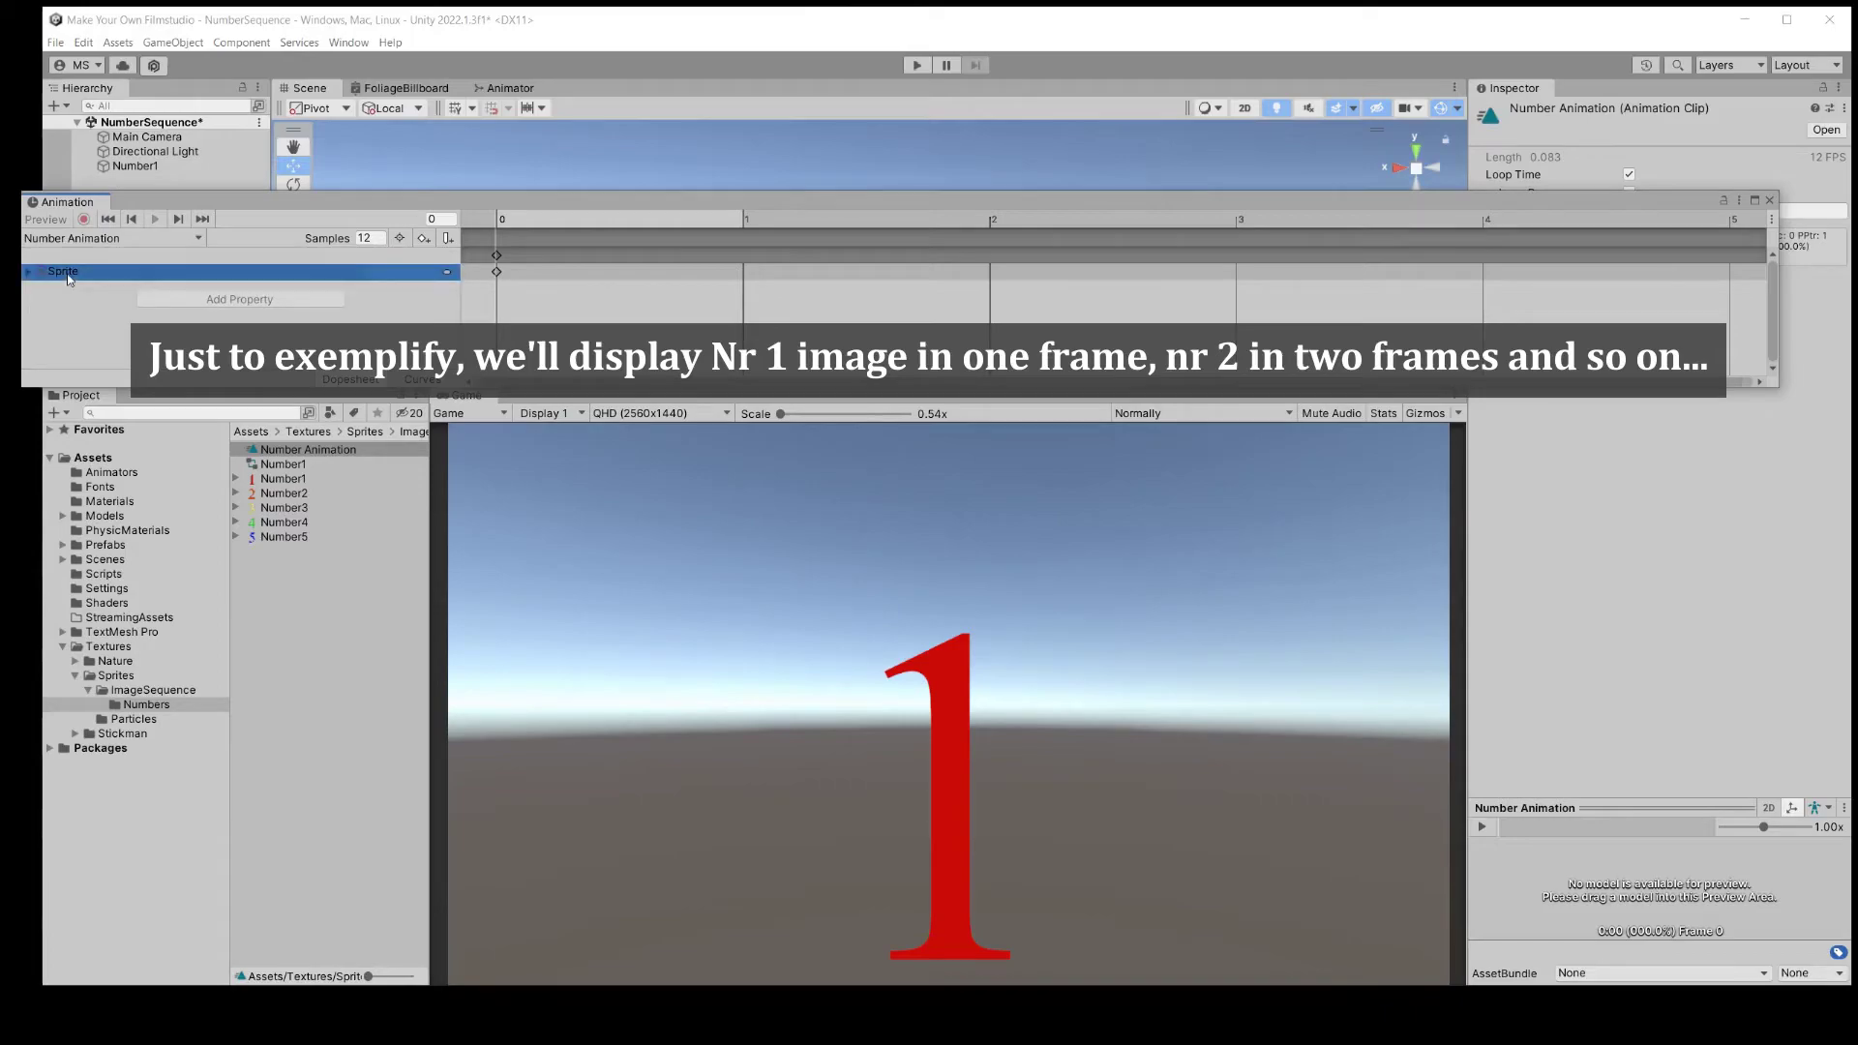
left_click(29, 274)
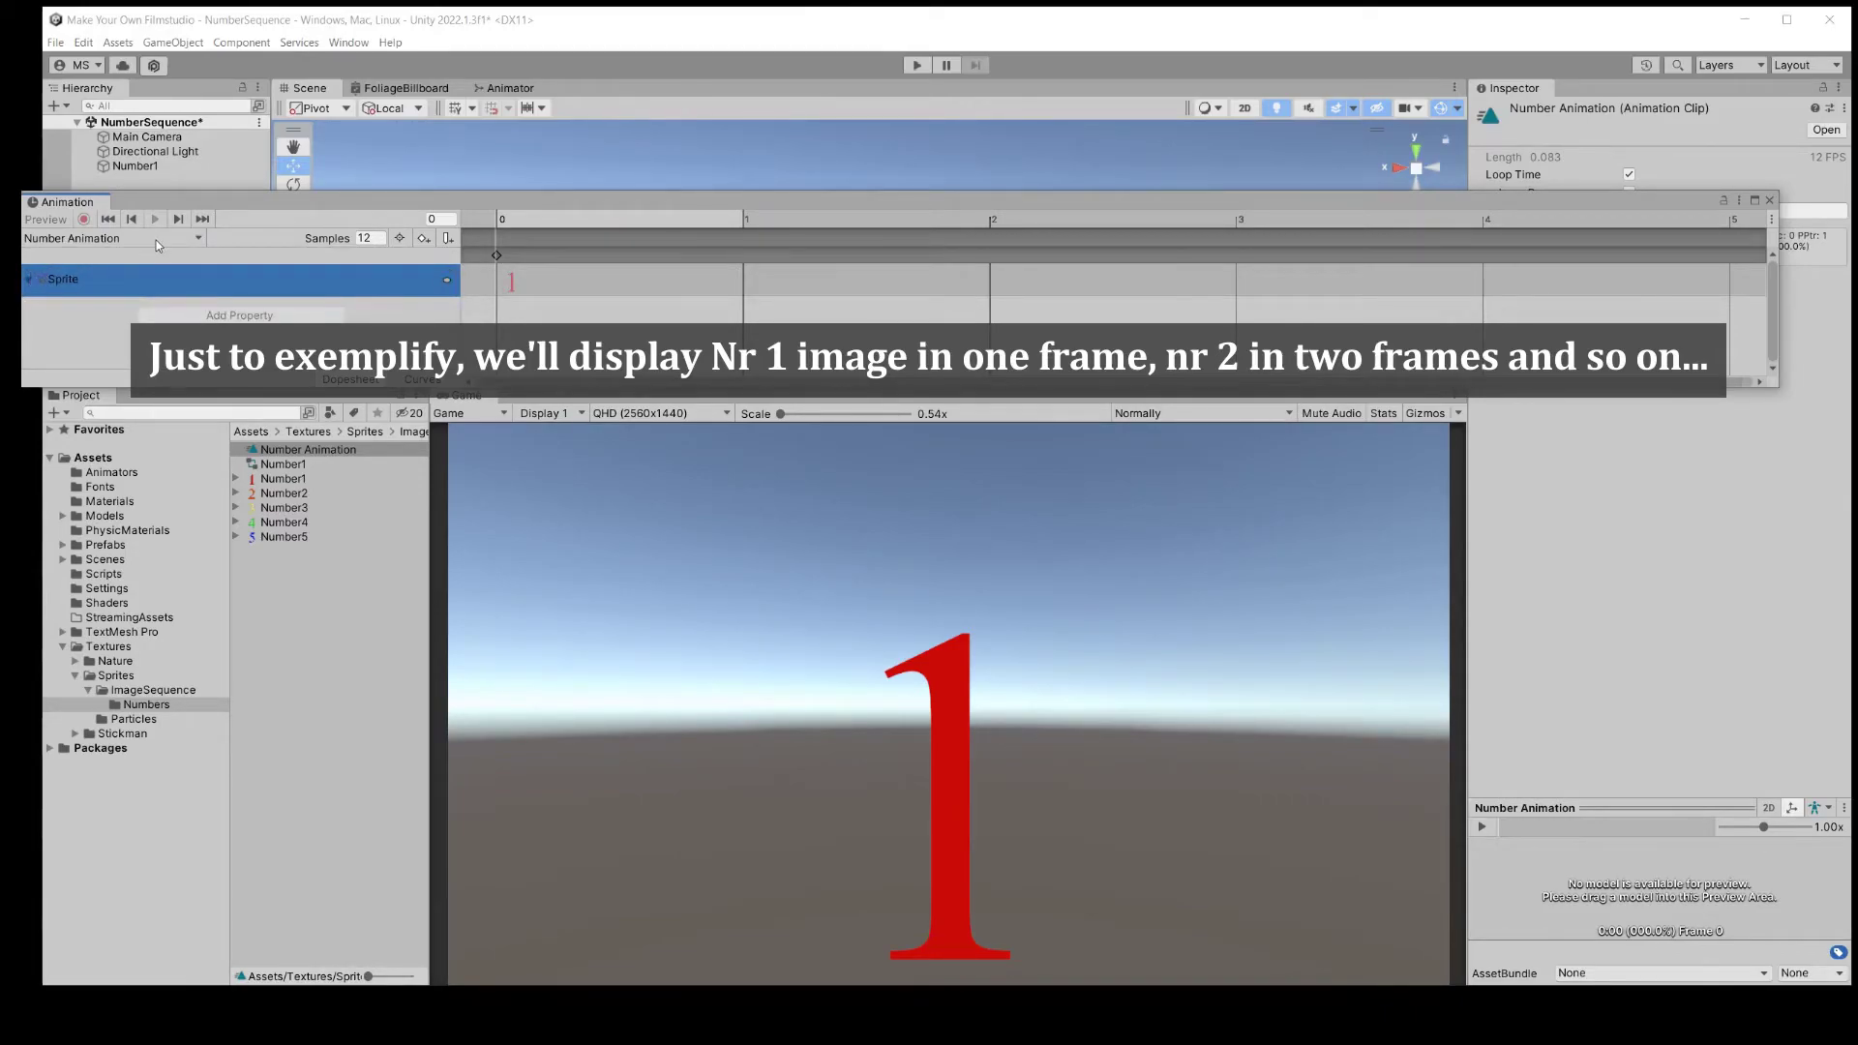
left_click(136, 166)
left_click(84, 220)
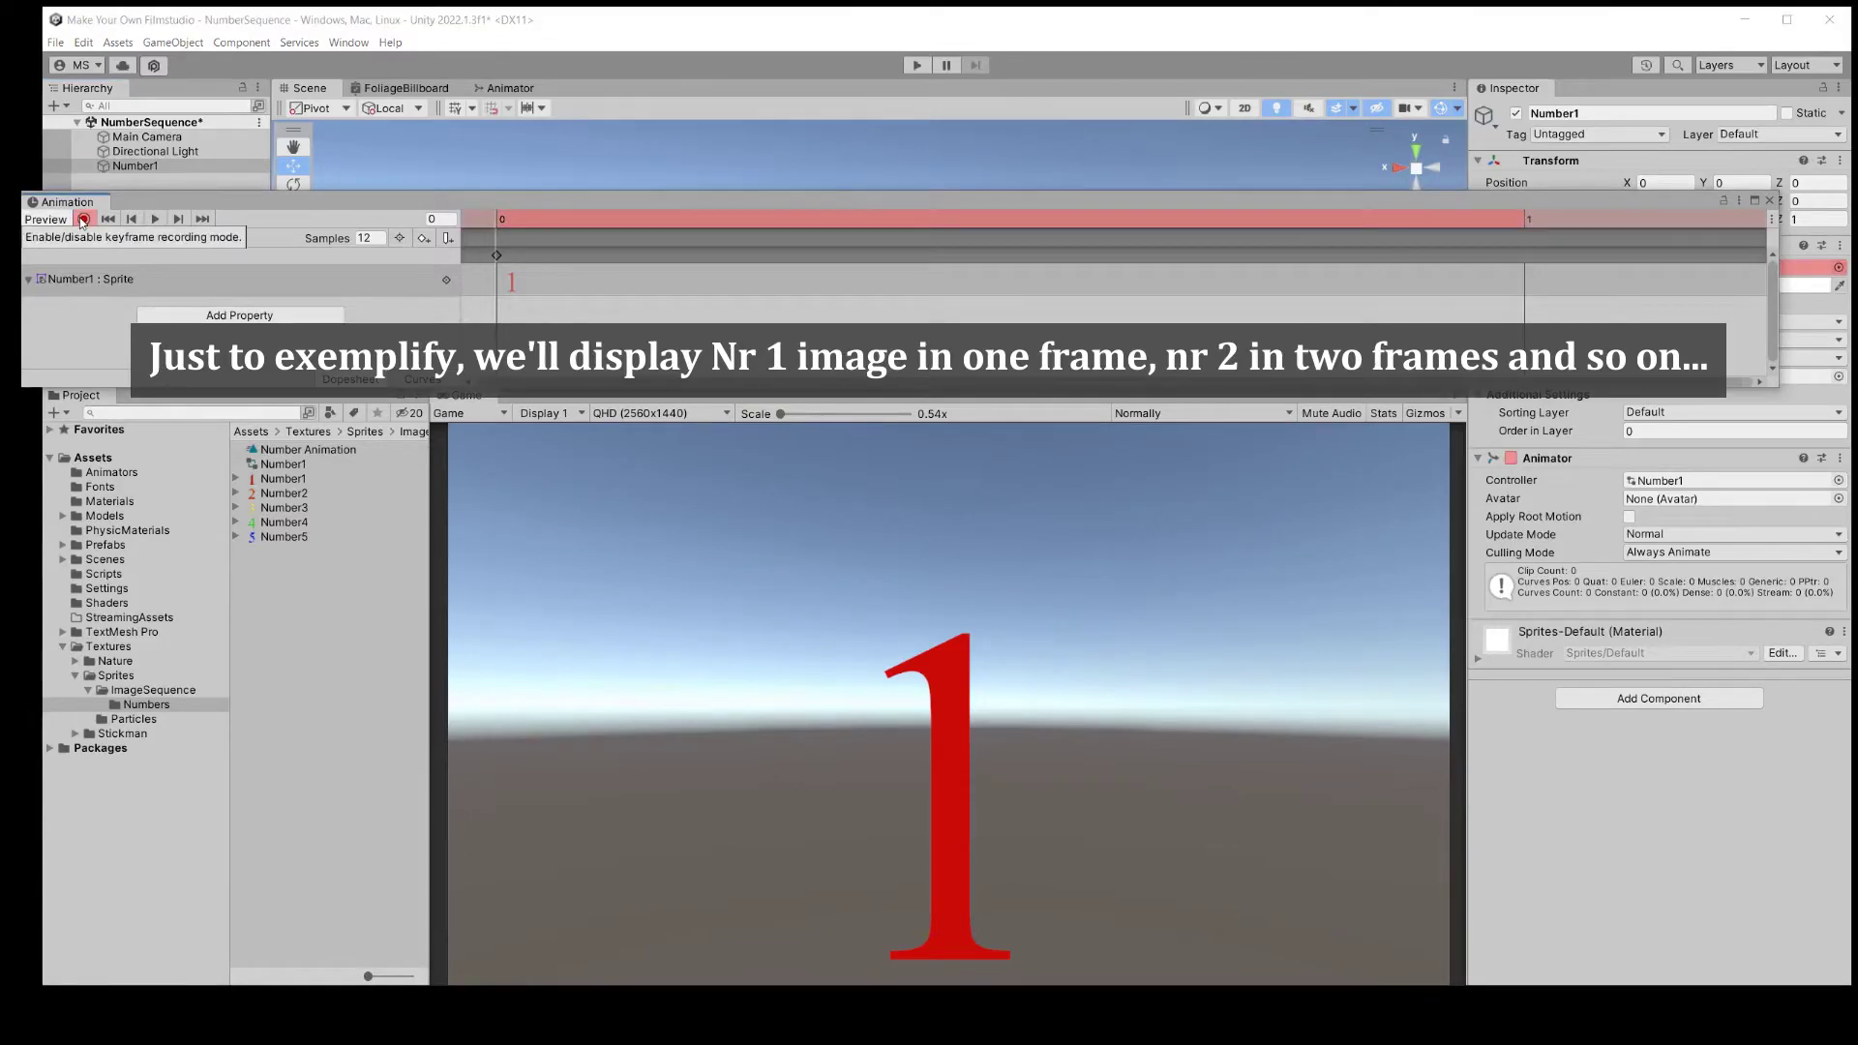
Insert the Number2 sprite at frame 1 of Number Animation so that Number1 lasts one frame
scroll(1355, 276, "down", 2)
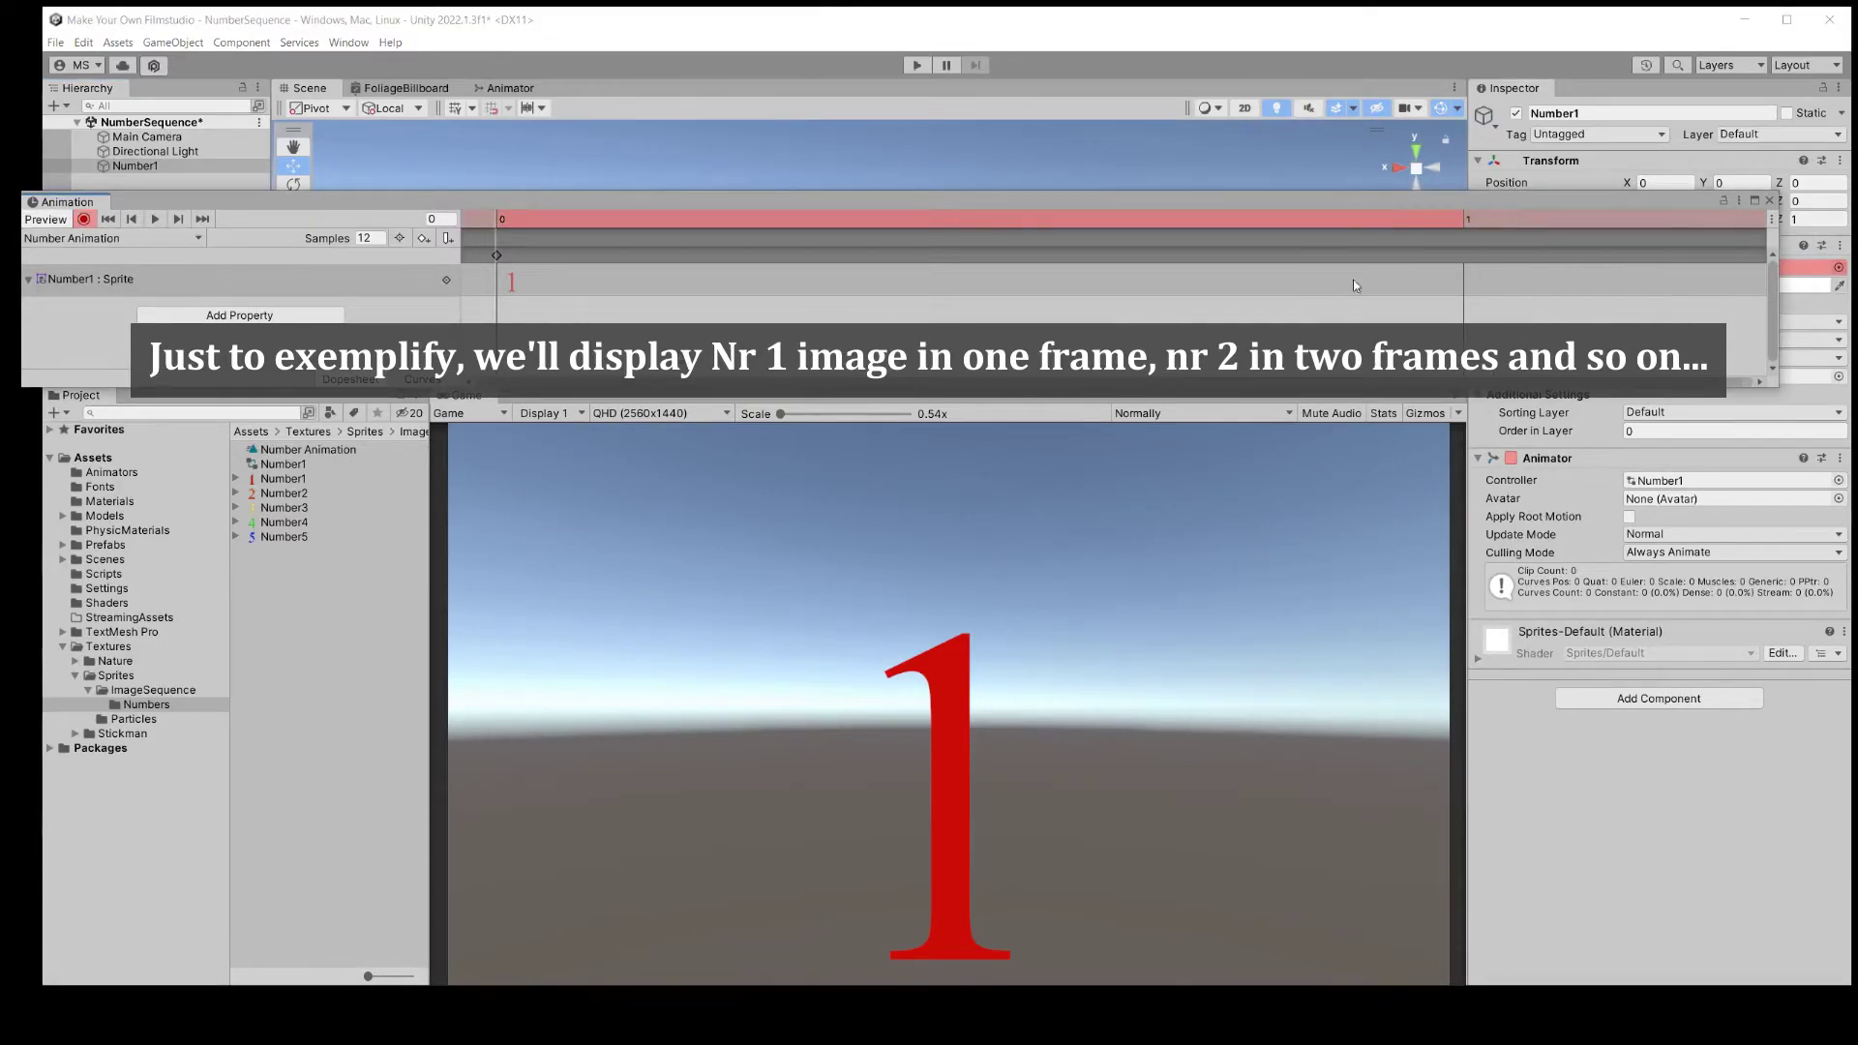
scroll(1028, 289, "down", 8)
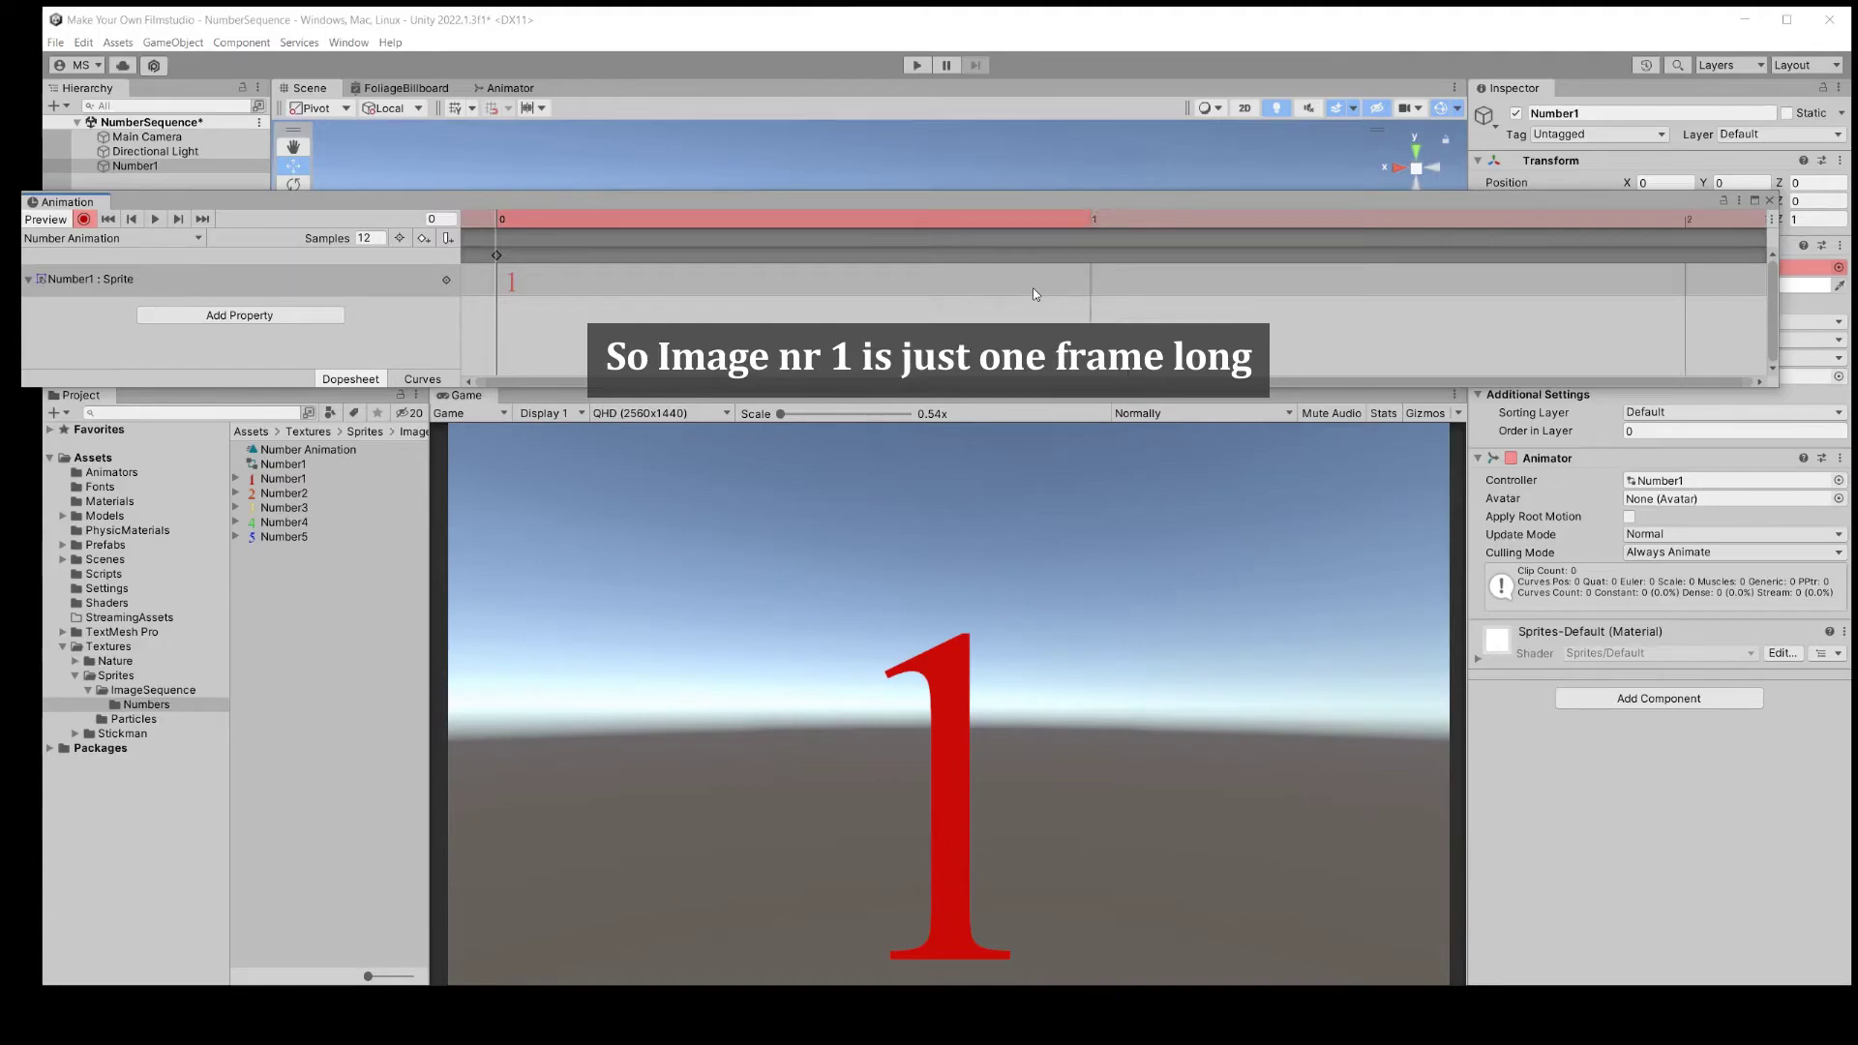
scroll(1037, 284, "down", 5)
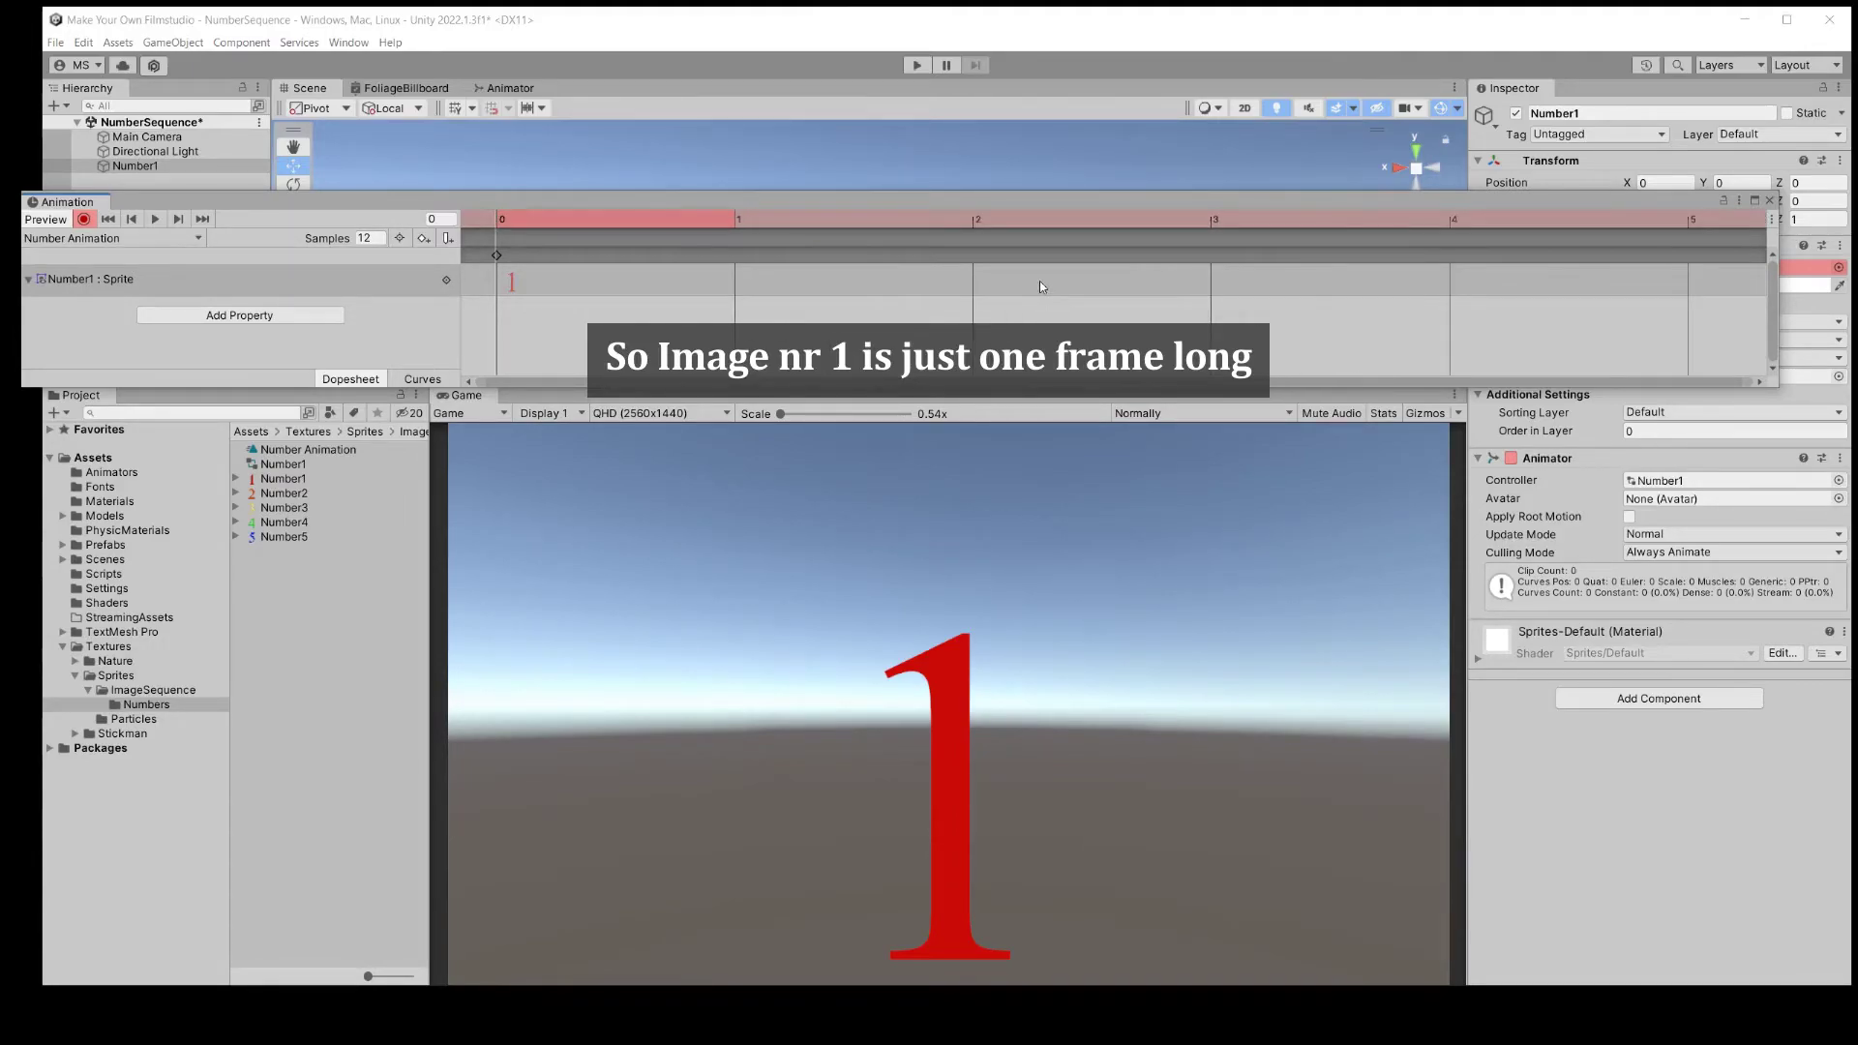
scroll(1040, 286, "down", 1)
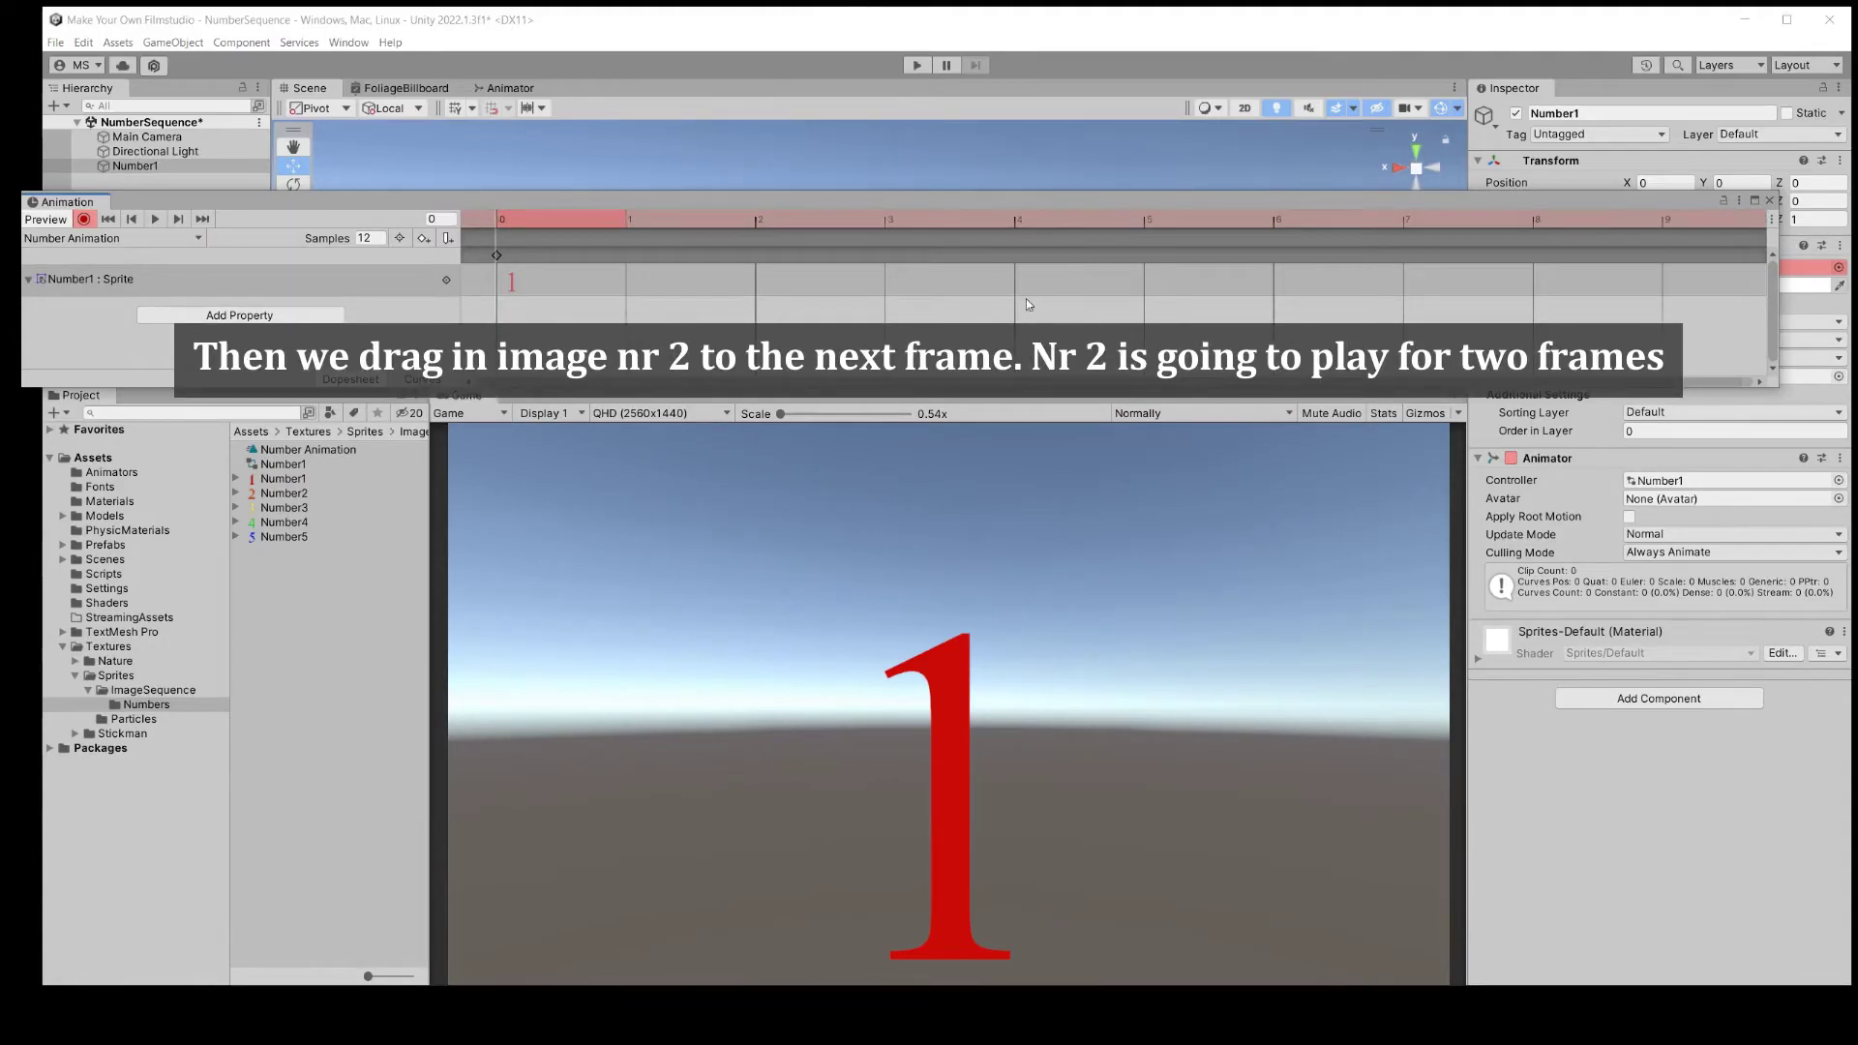
key("period")
left_click_drag(280, 496, 635, 296)
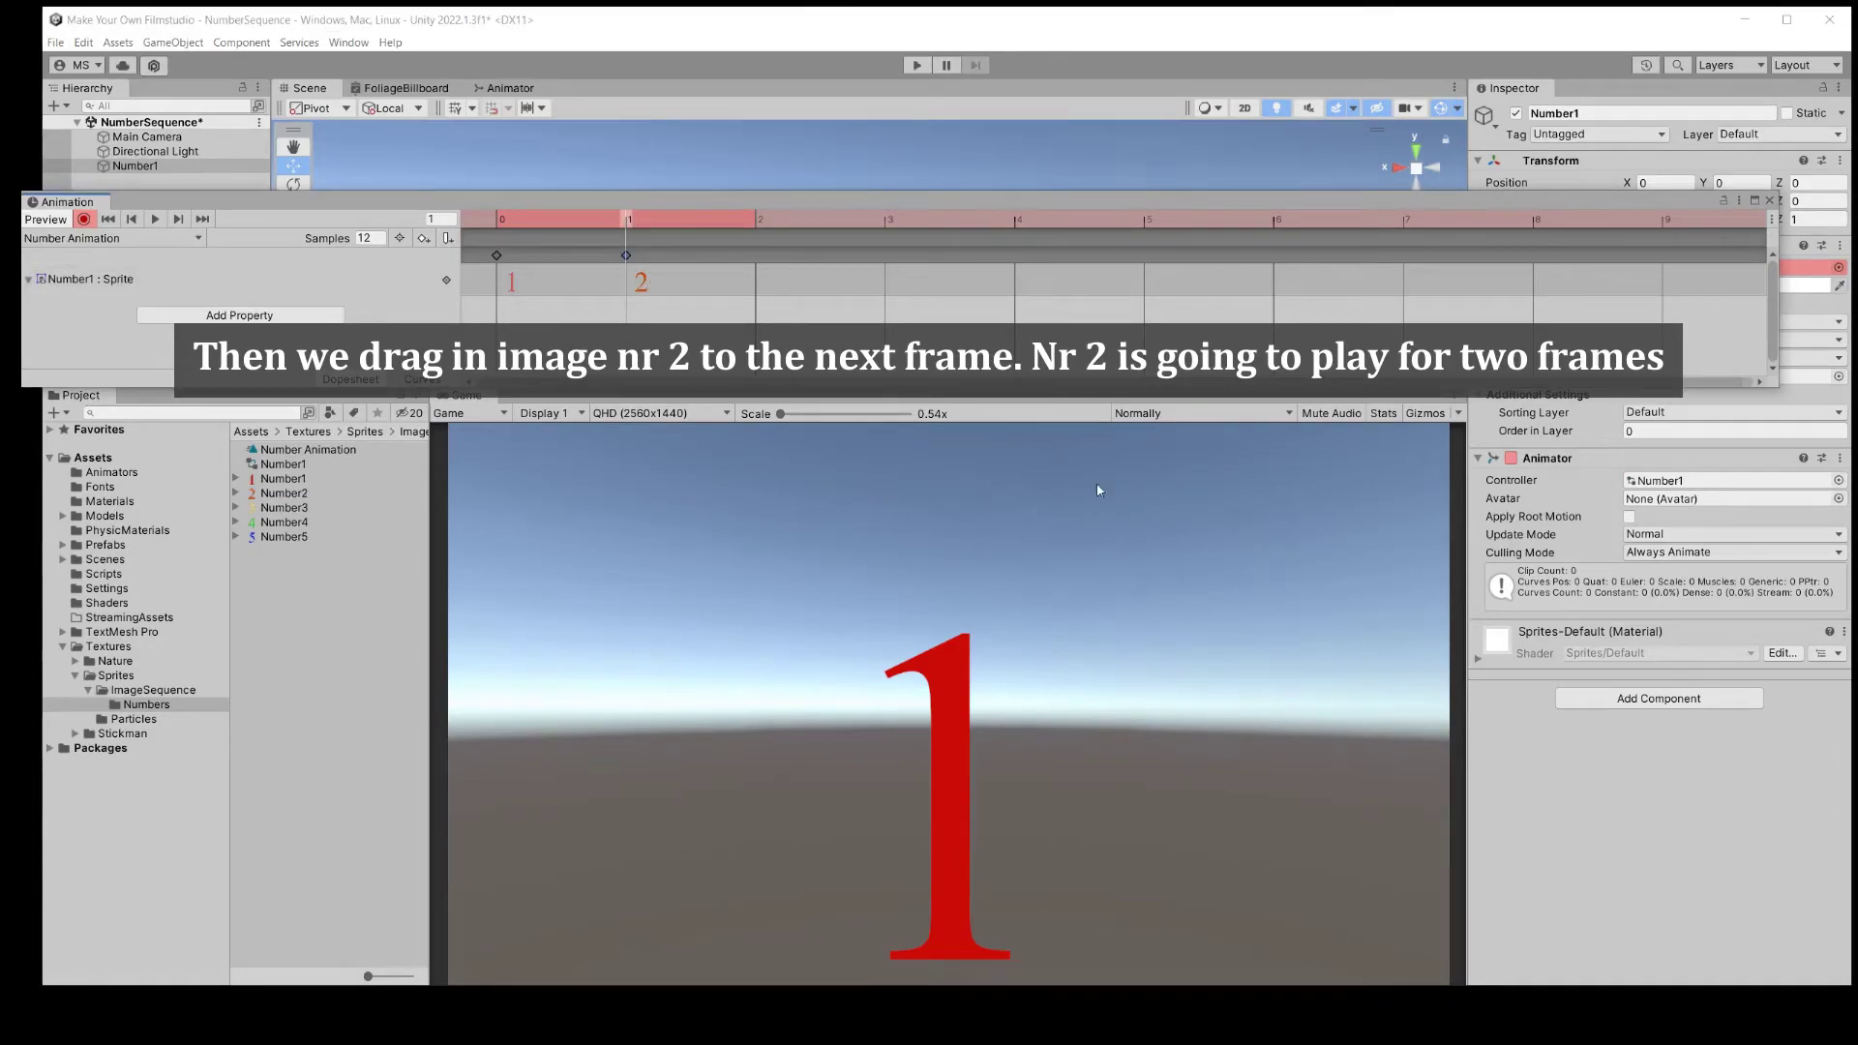
Insert the Number3 sprite at frame 3 and the Number4 sprite at frame 6 of Number Animation
left_click(889, 221)
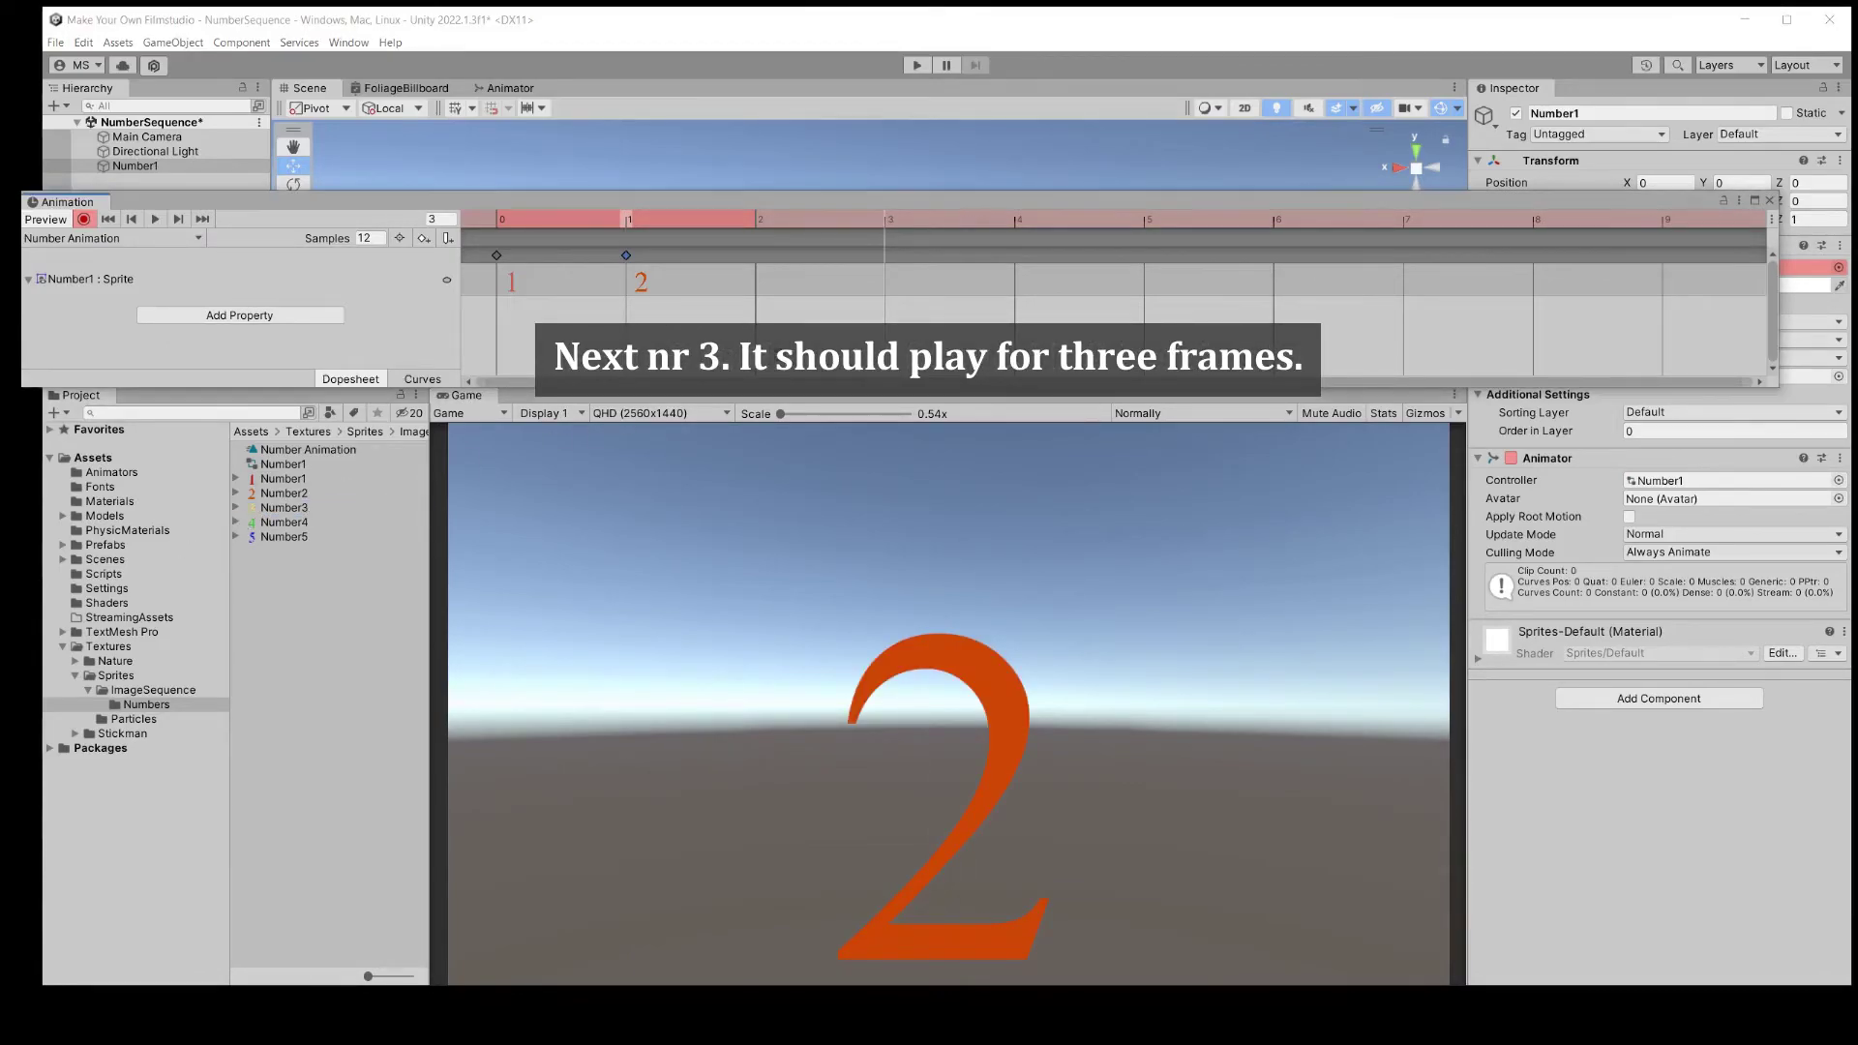
left_click_drag(922, 293, 904, 275)
left_click(1274, 222)
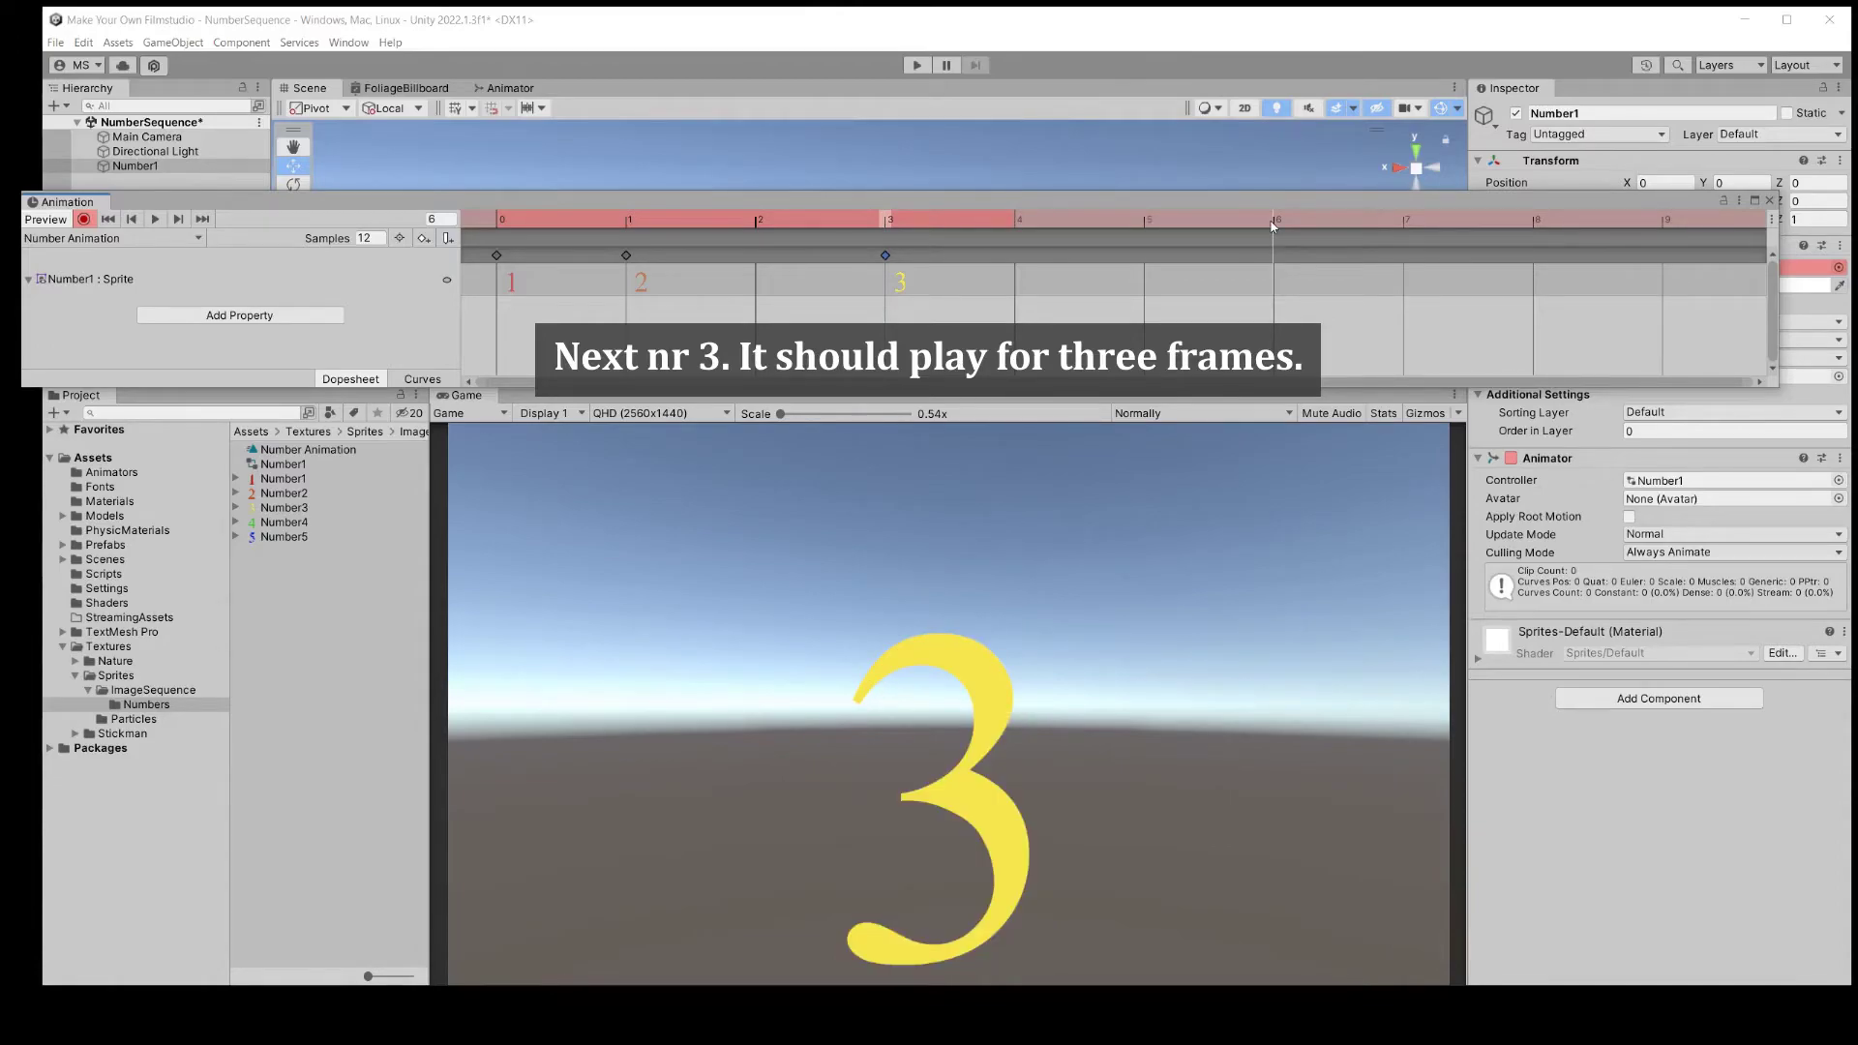
left_click_drag(304, 519, 1273, 259)
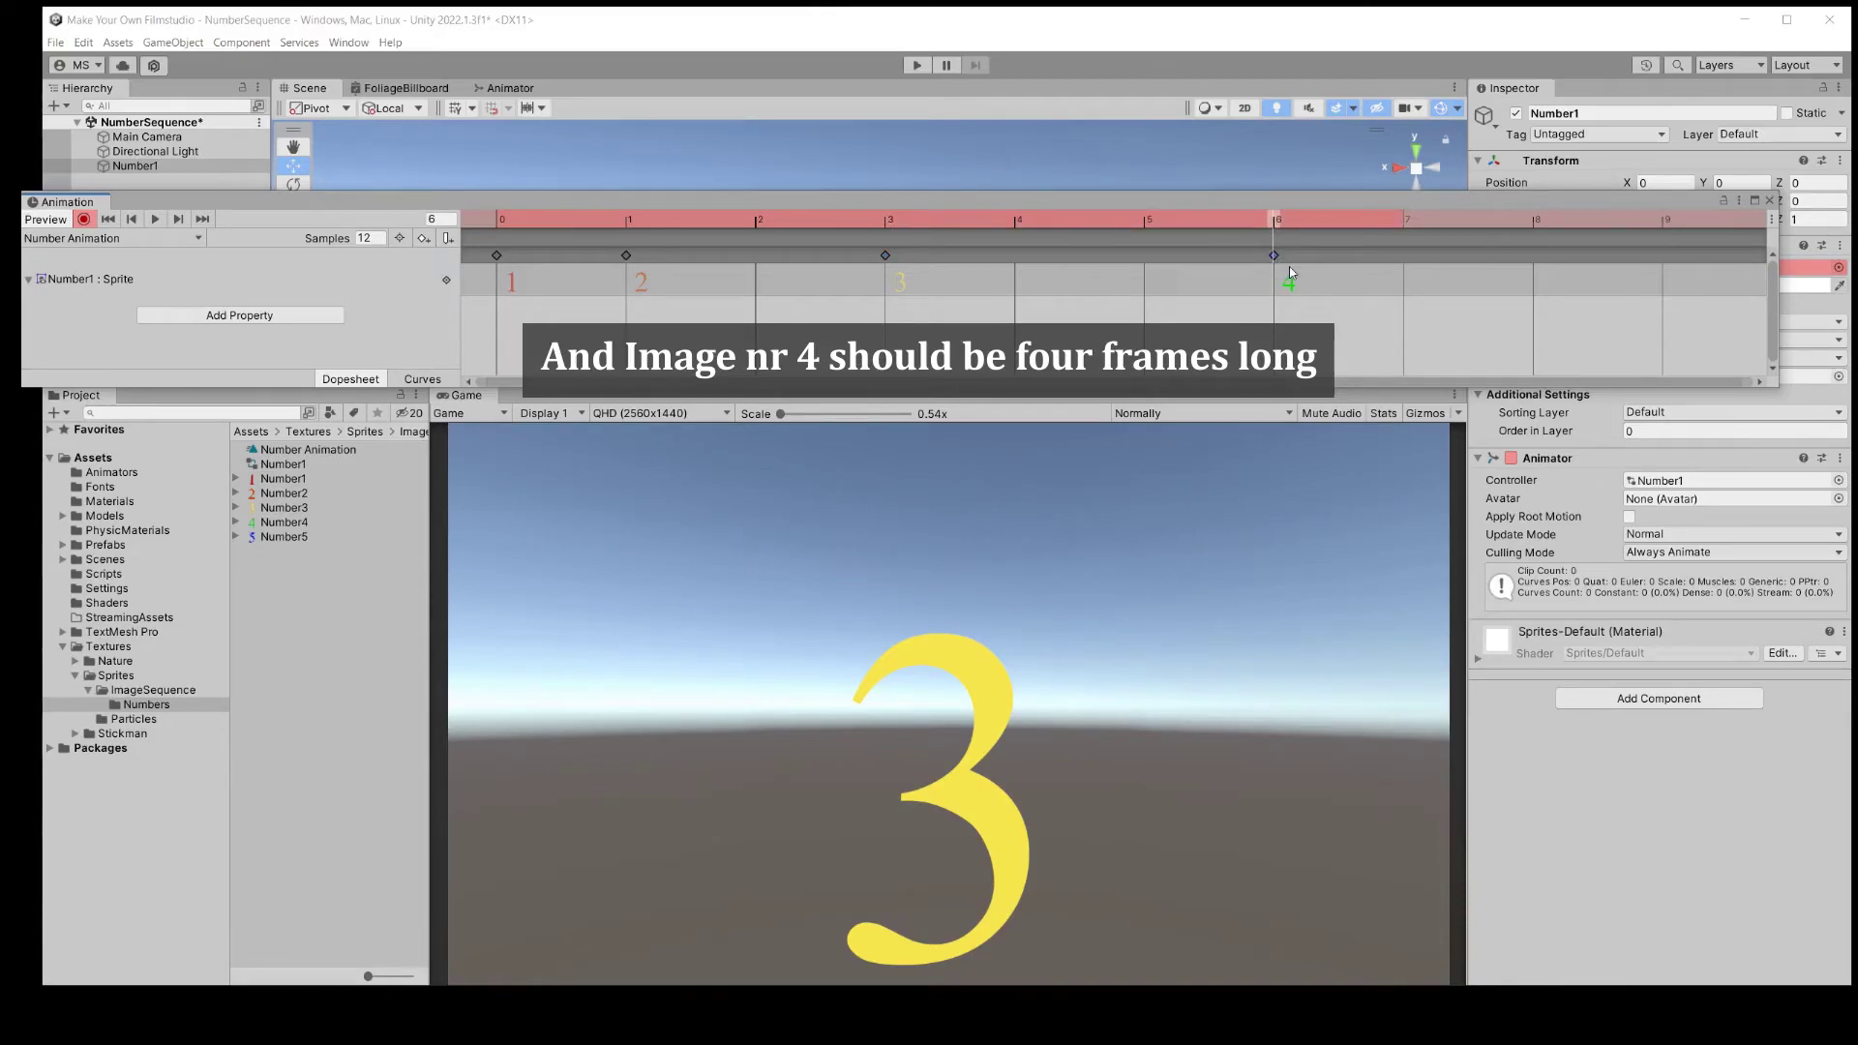
Insert the Number5 sprite at frame 10 and add a closing keyframe for it at frame 14
scroll(1355, 302, "down", 4)
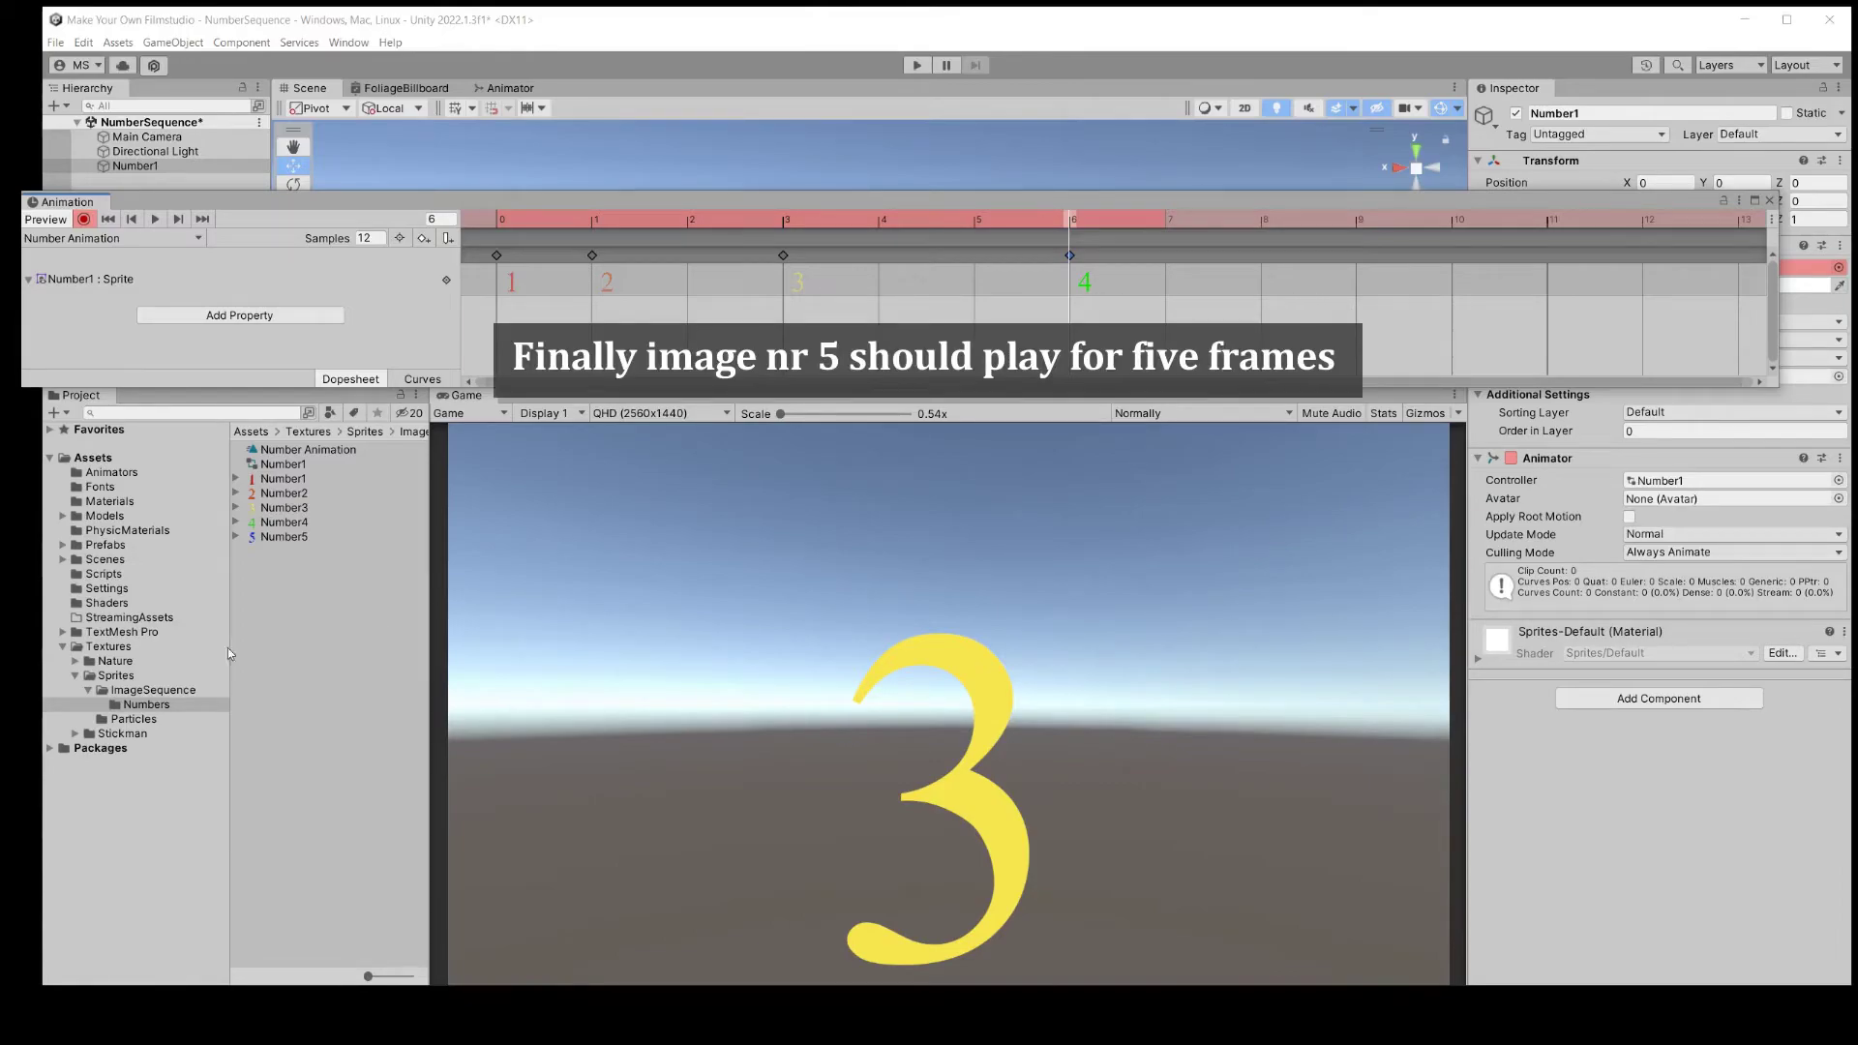
left_click_drag(266, 540, 1465, 276)
scroll(1645, 334, "down", 2)
scroll(1631, 339, "down", 3)
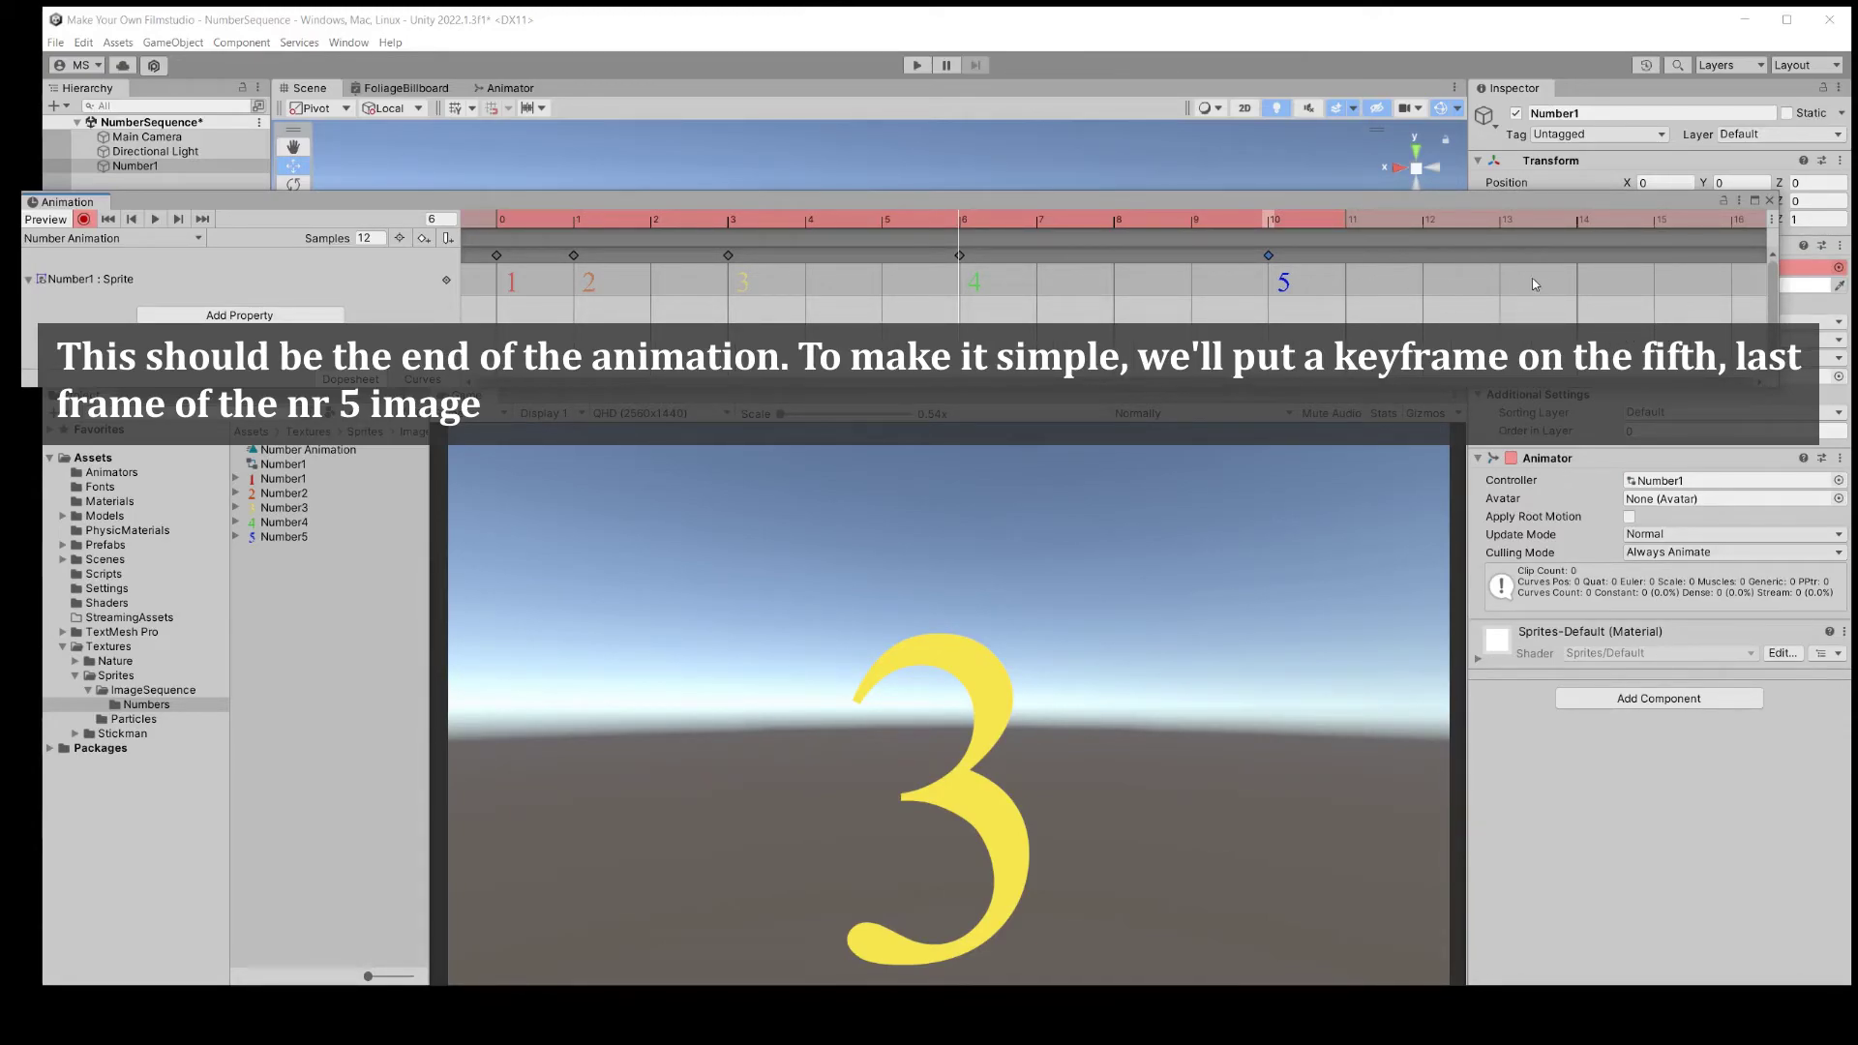
left_click(1654, 221)
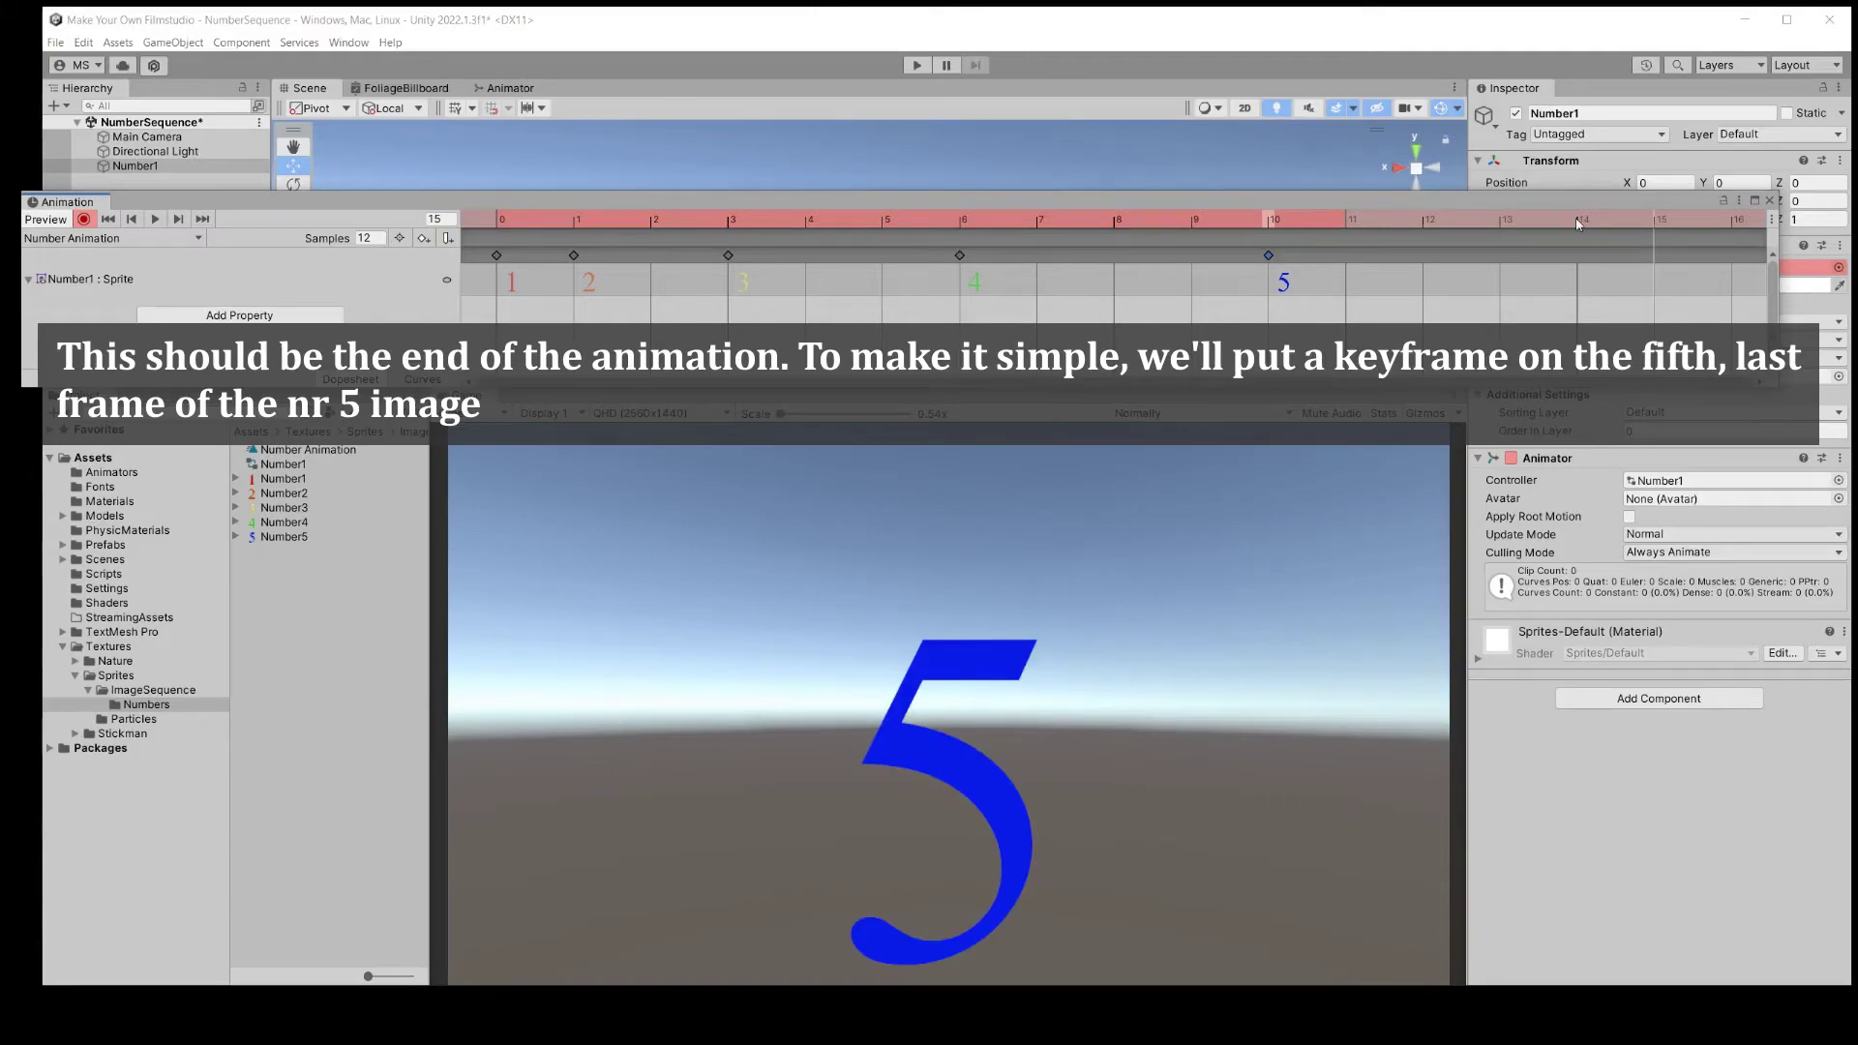
left_click(1579, 222)
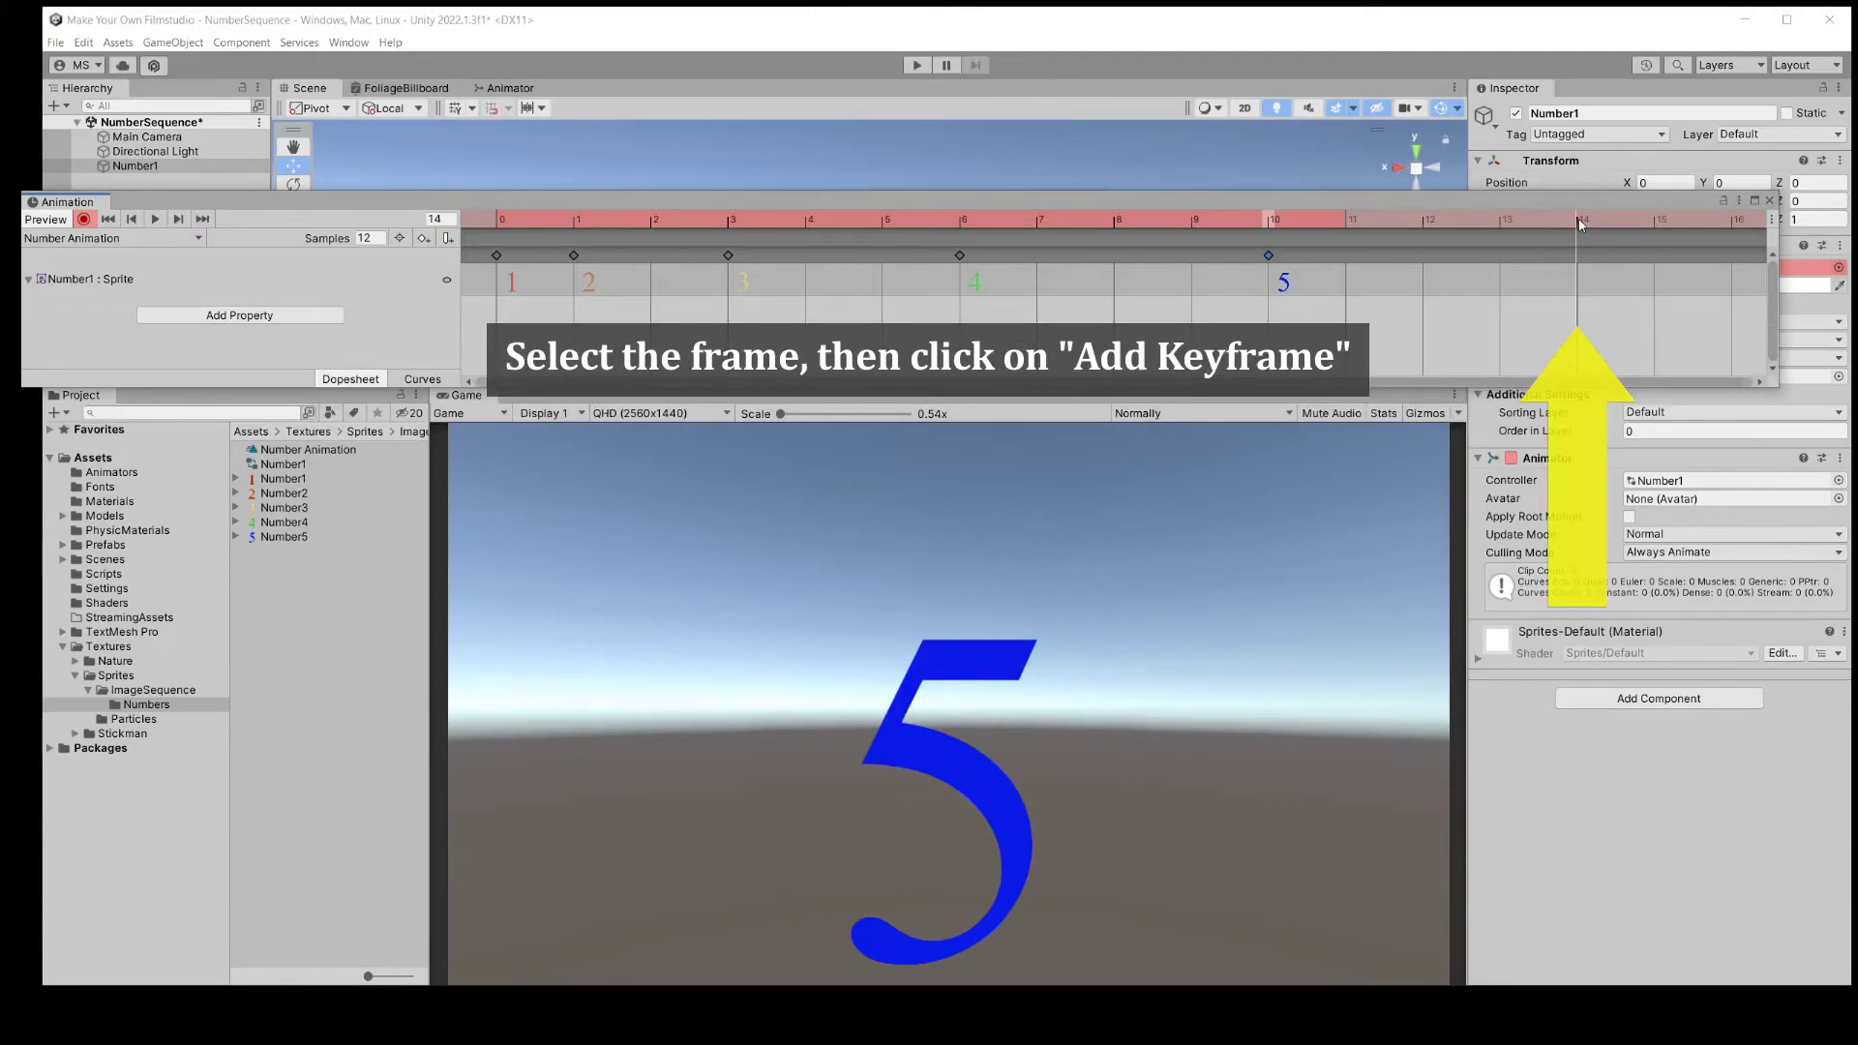
left_click(429, 240)
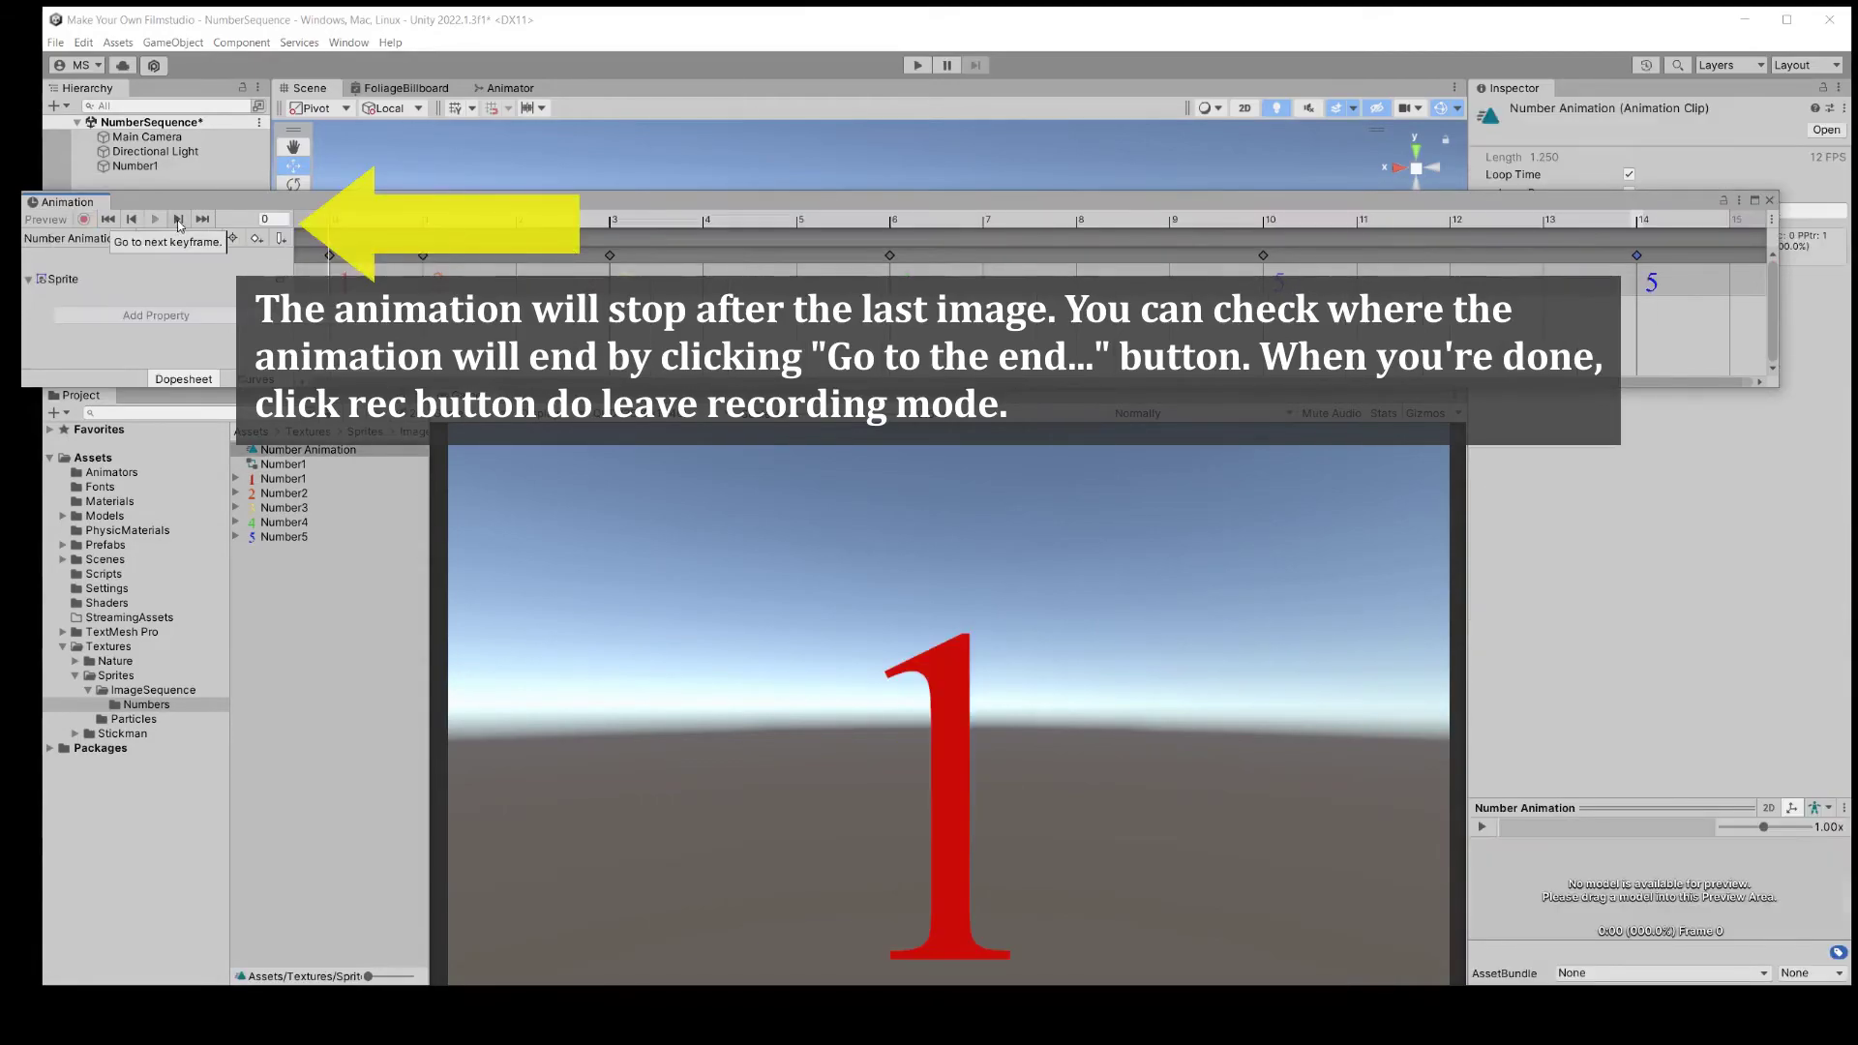
Jump to the end of Number Animation to check its length and set its sample rate to 1
left_click(204, 219)
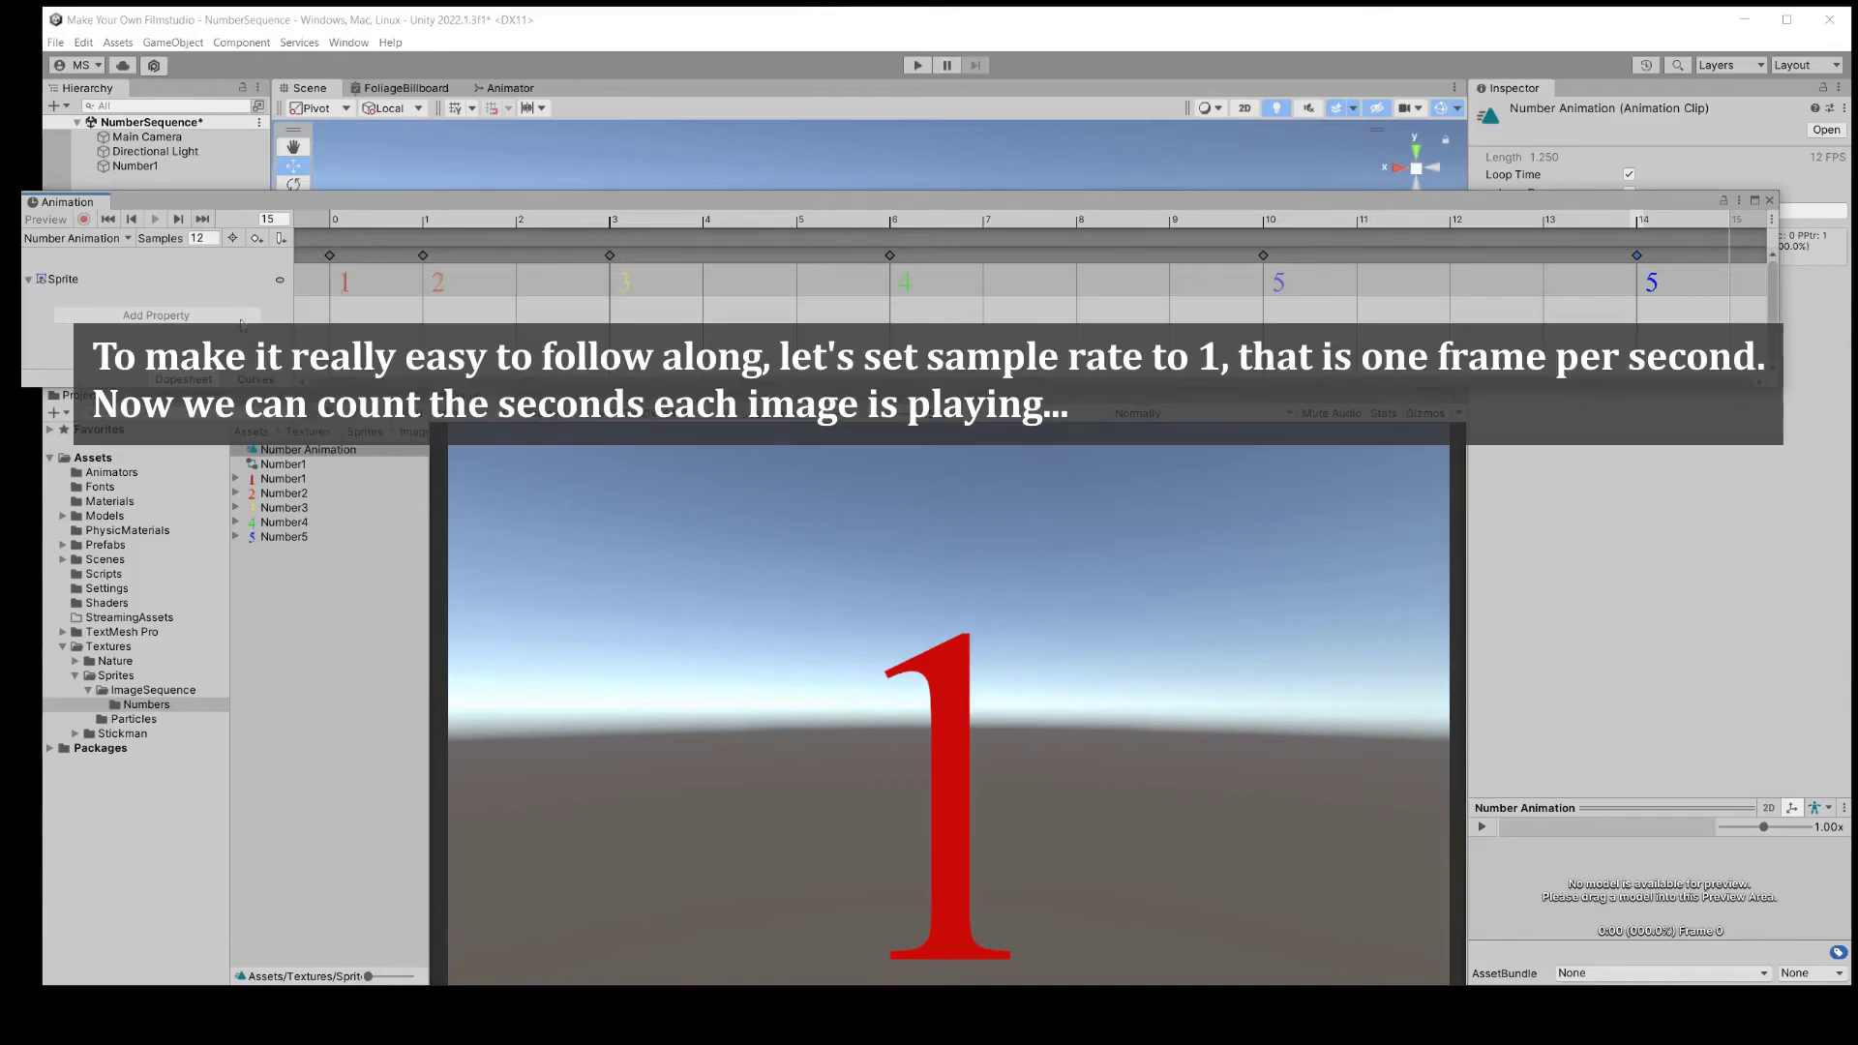
left_click(212, 238)
type("1")
key("Return")
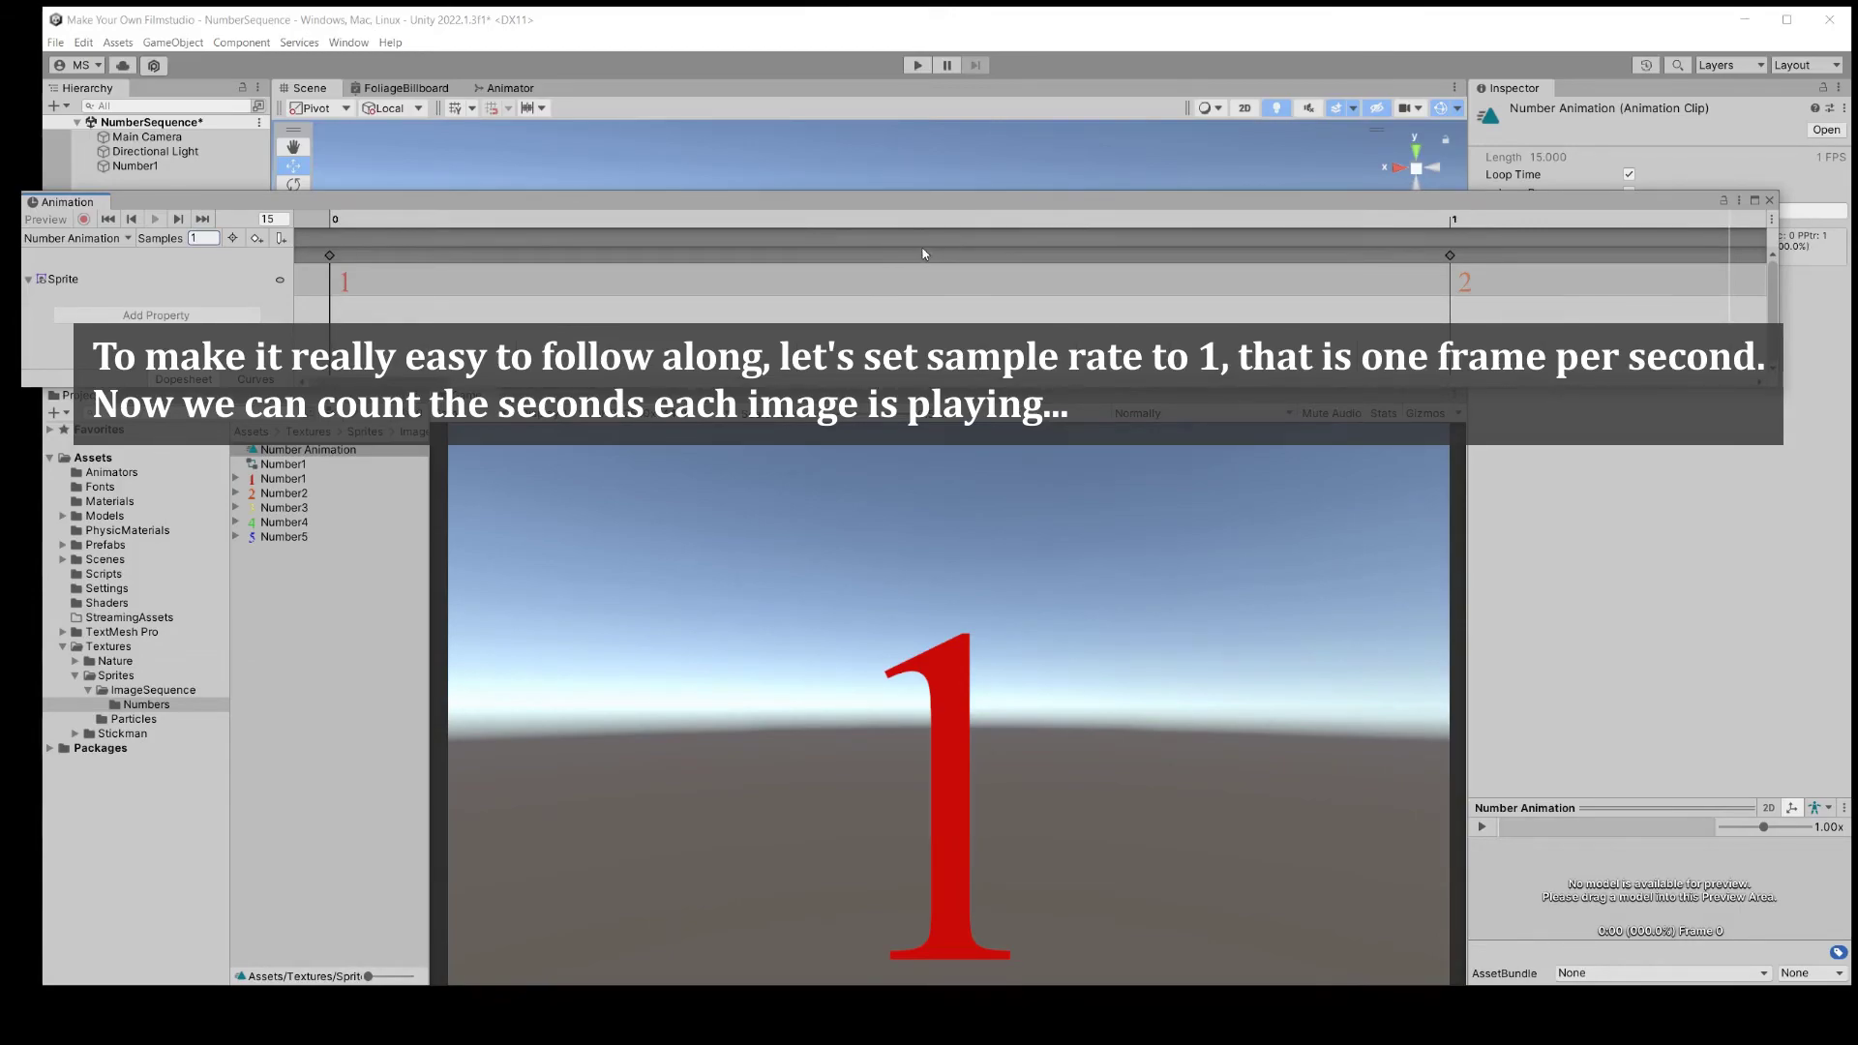
Select the Number1 object in the scene to make Number Animation available for preview playback
scroll(929, 295, "down", 3)
scroll(963, 298, "down", 5)
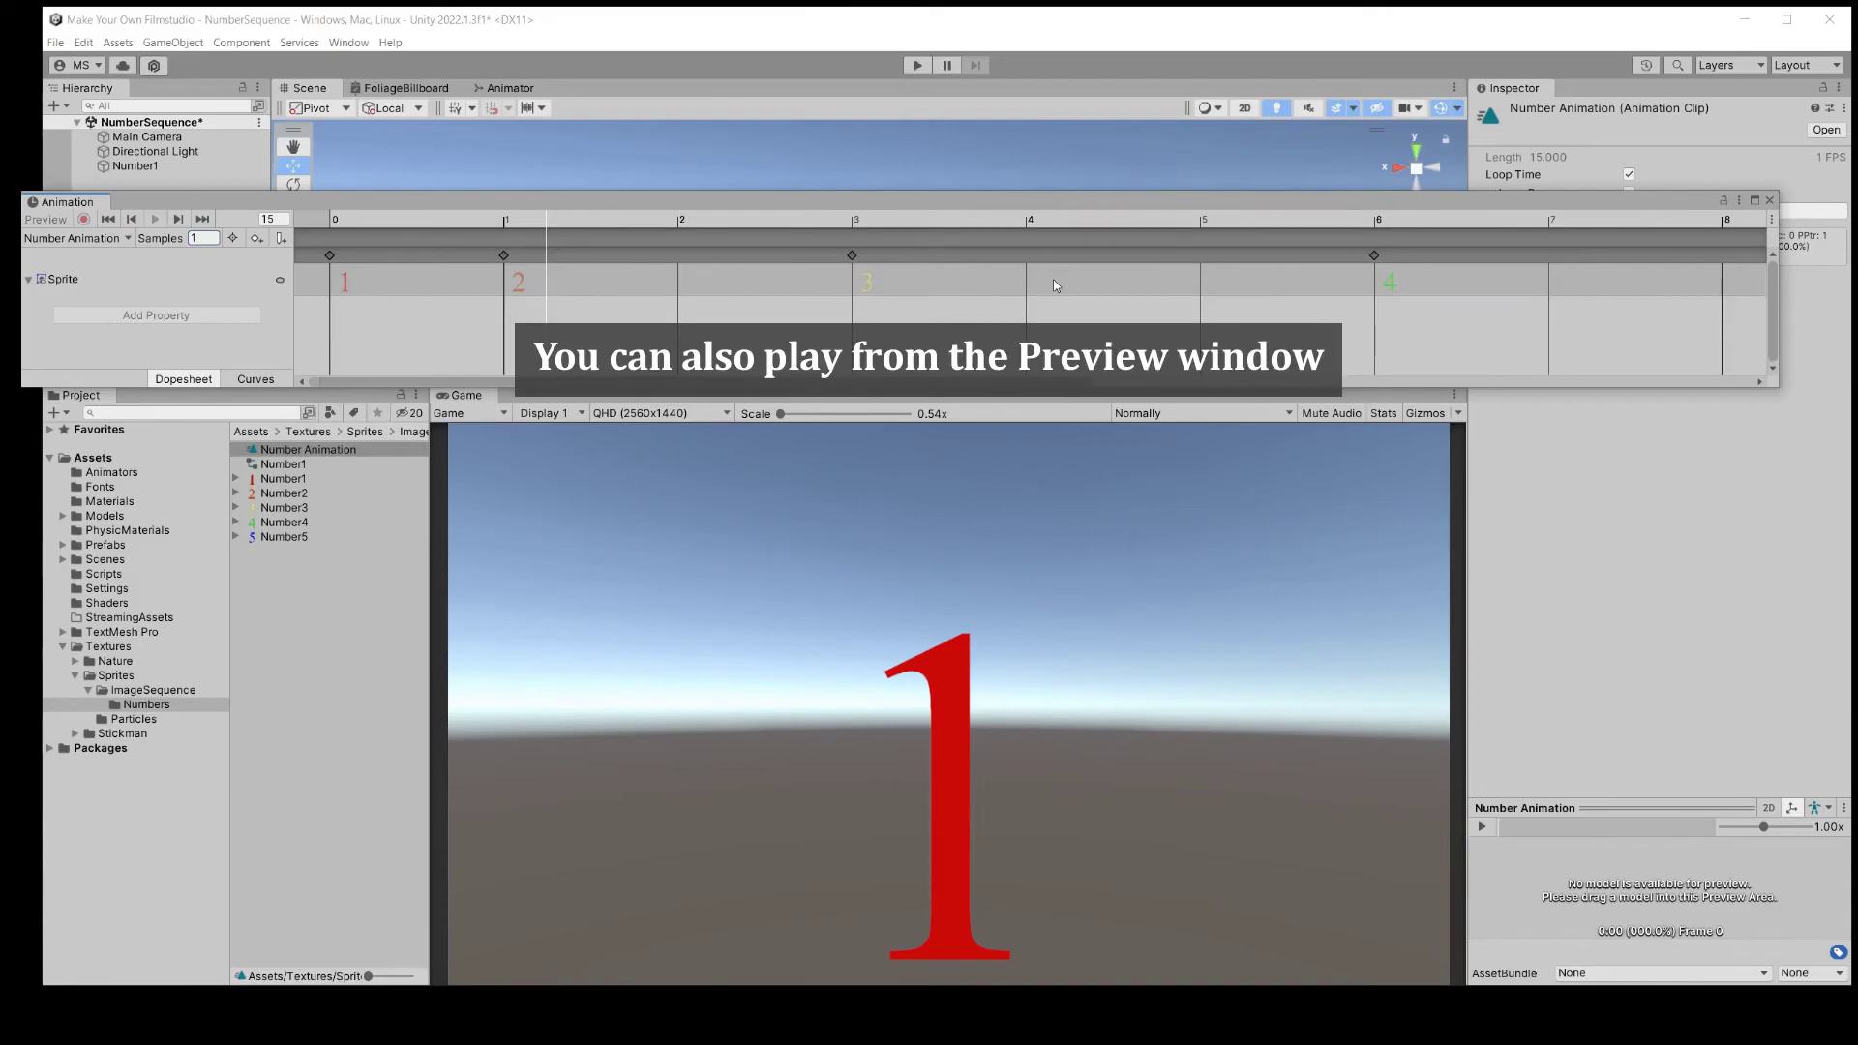
left_click(134, 166)
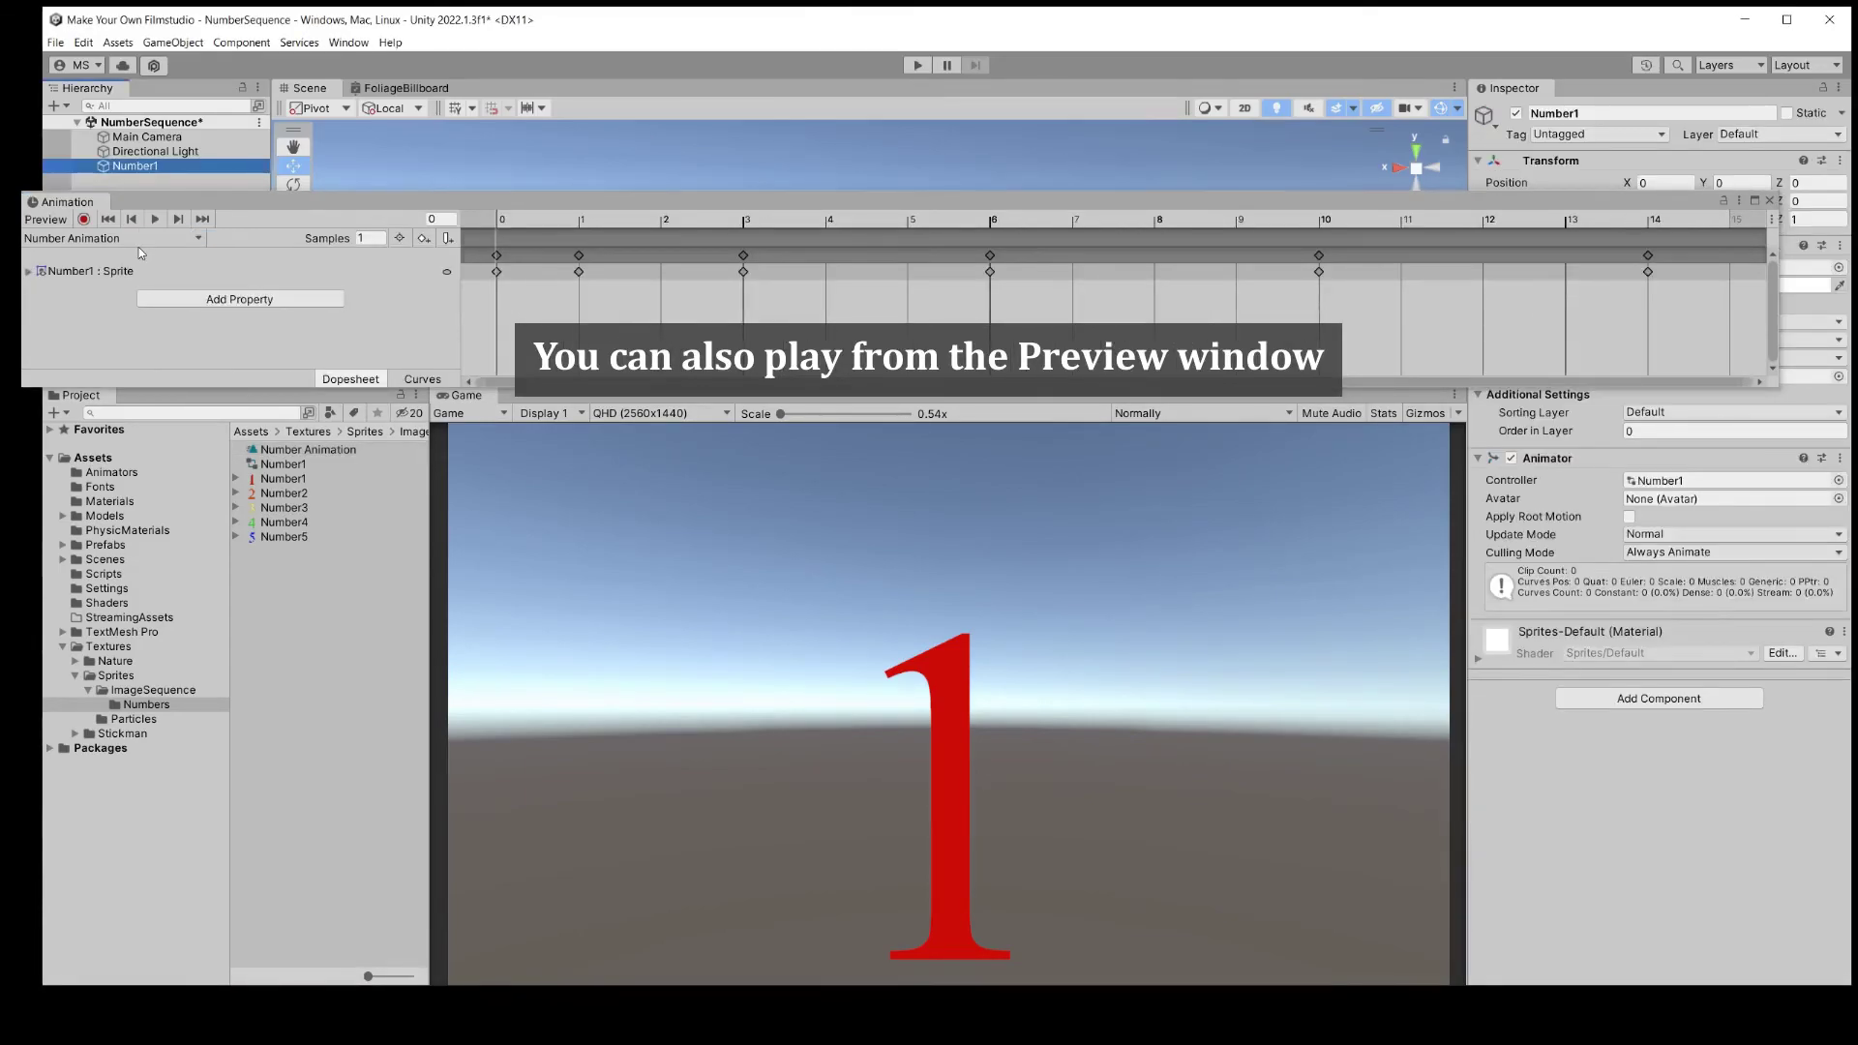